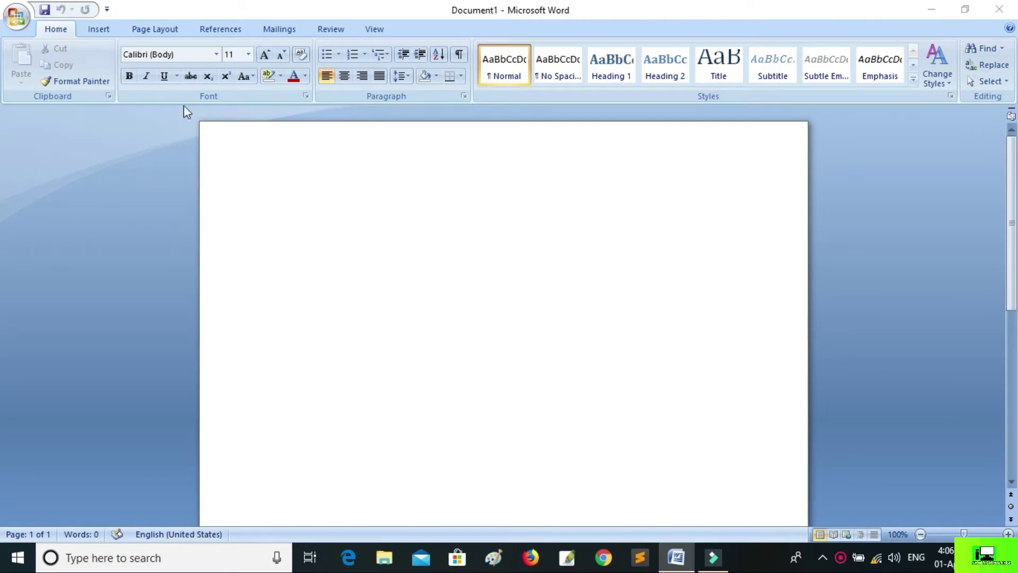
# Step: Insert a 3-column, 4-row table from the Insert > Table grid
pyautogui.click(109, 35)
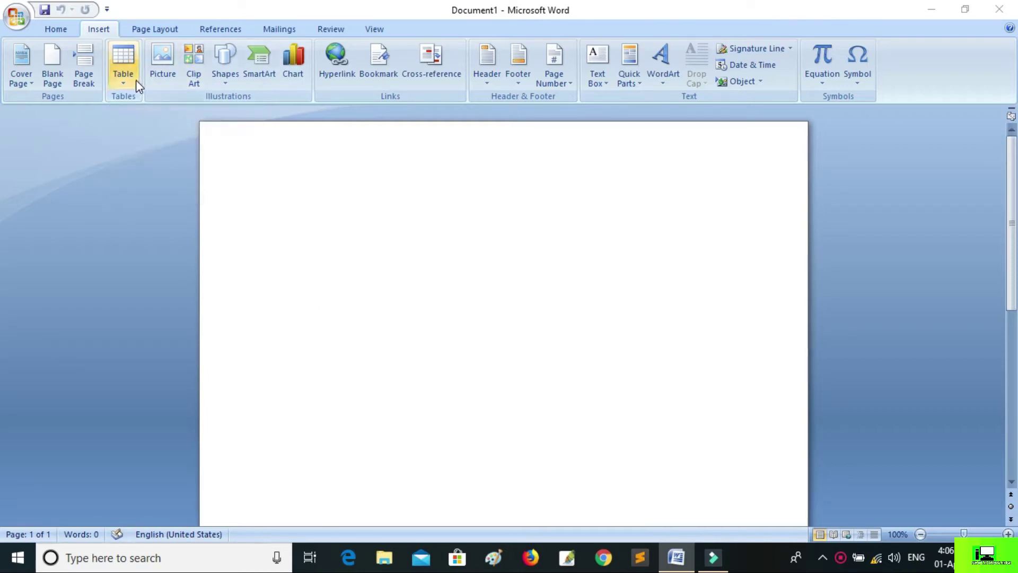
pyautogui.click(137, 85)
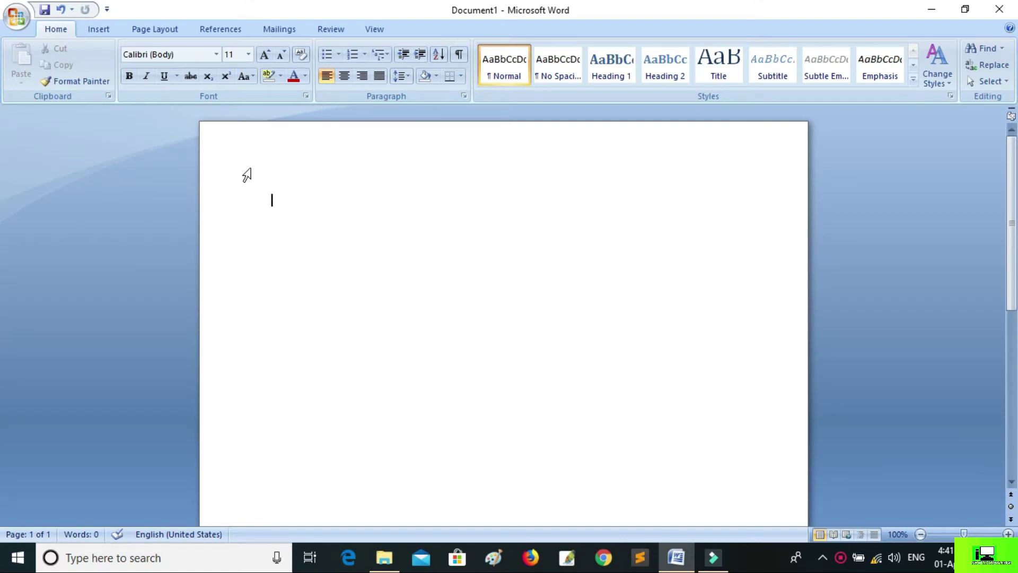
pyautogui.click(99, 29)
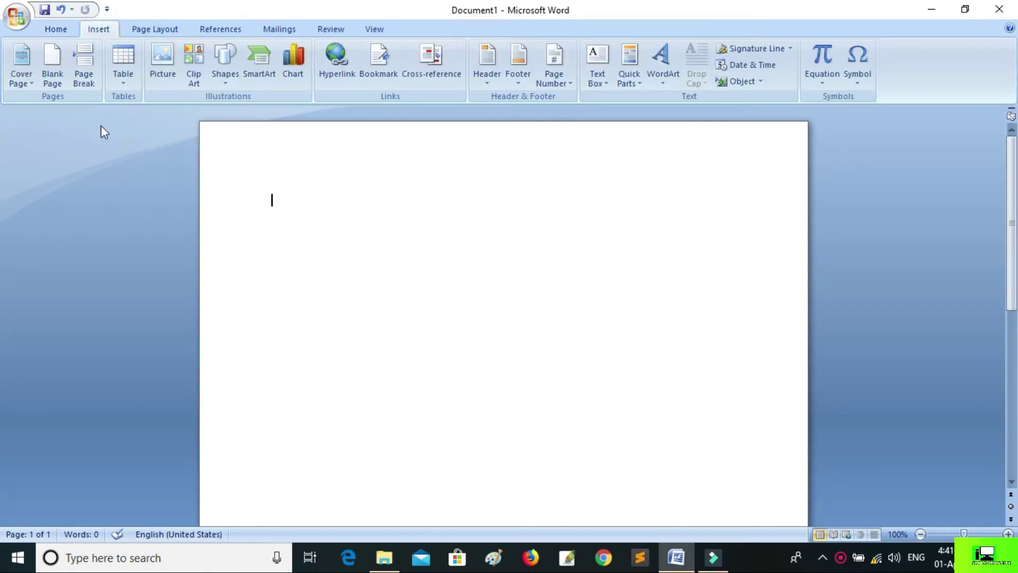
pyautogui.click(121, 84)
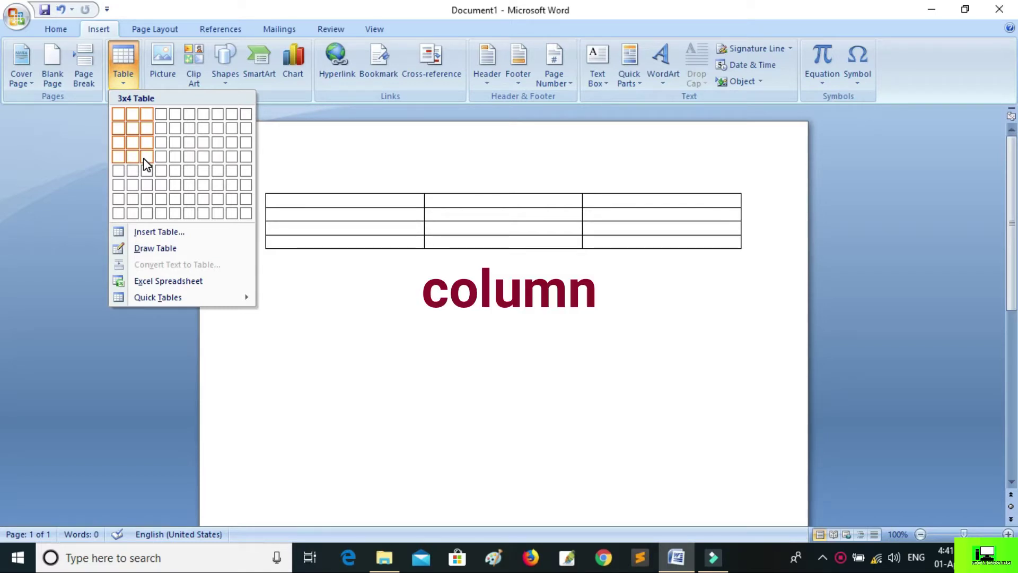
pyautogui.click(144, 159)
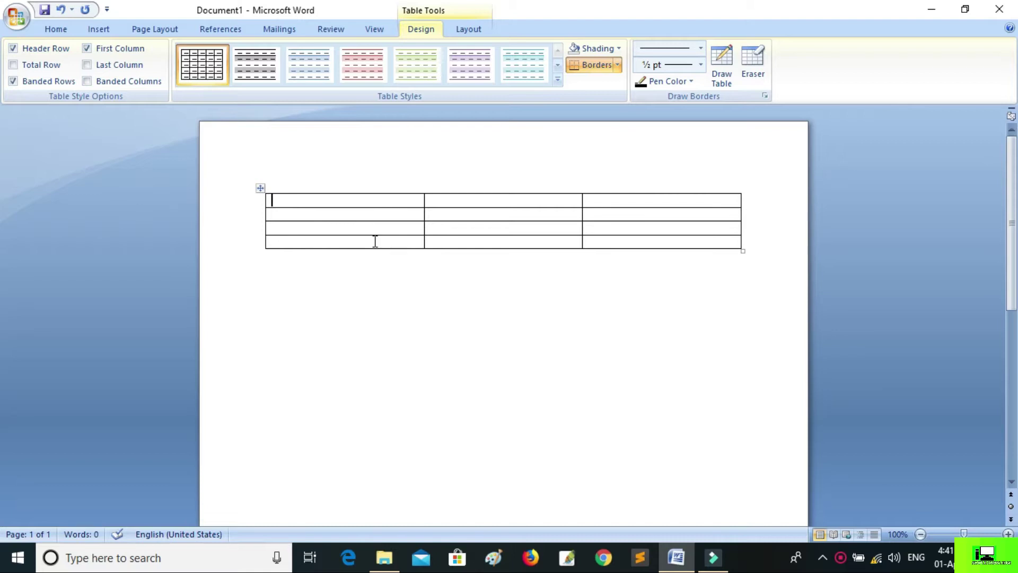
pyautogui.click(99, 29)
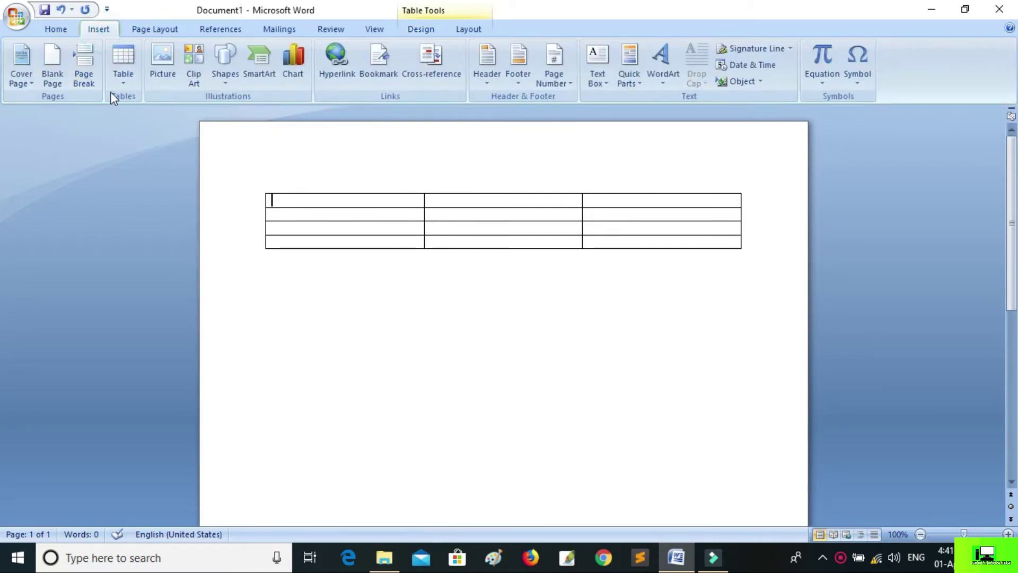
pyautogui.click(123, 74)
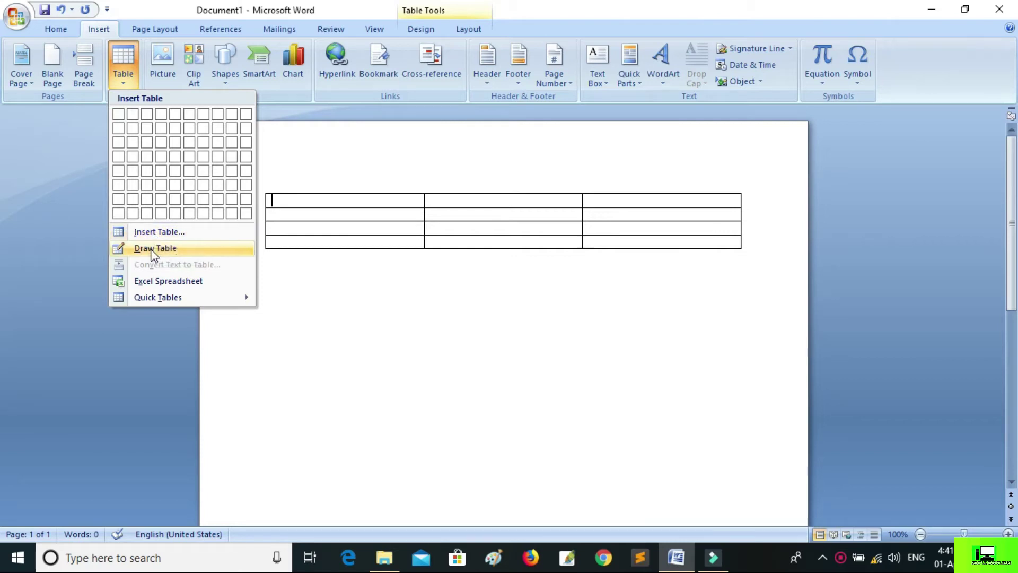
pyautogui.click(146, 282)
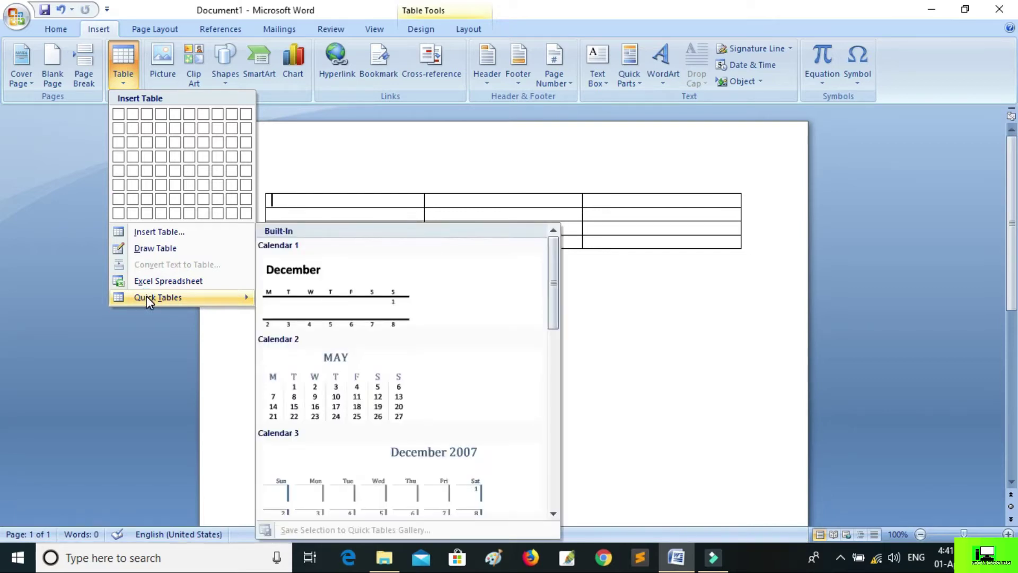
pyautogui.click(734, 343)
pyautogui.click(336, 218)
pyautogui.click(260, 187)
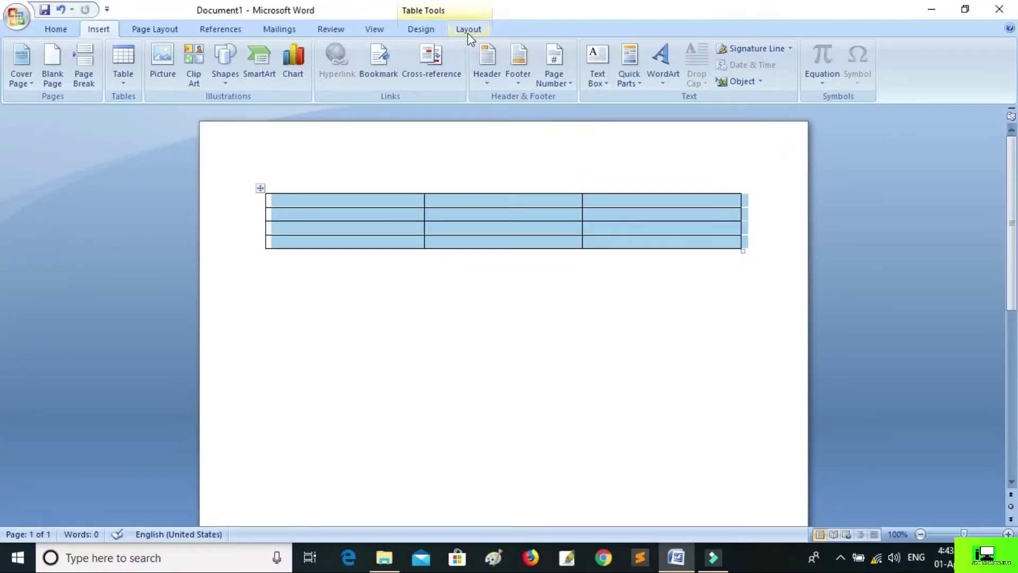
# Step: Select the top row, then the middle column, then the whole table, and delete it
pyautogui.click(370, 310)
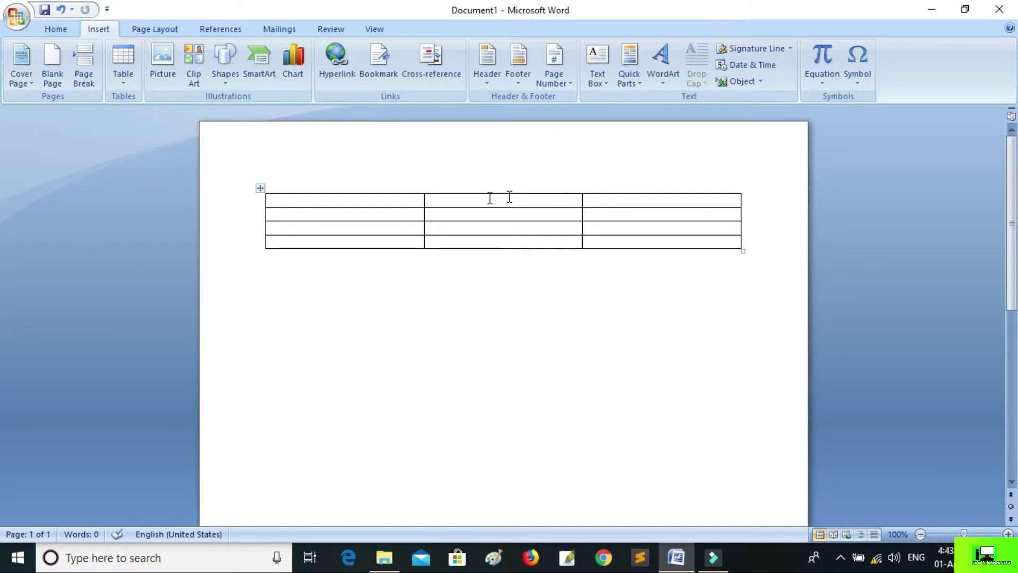
pyautogui.click(278, 200)
pyautogui.moveTo(278, 201); pyautogui.dragTo(656, 202)
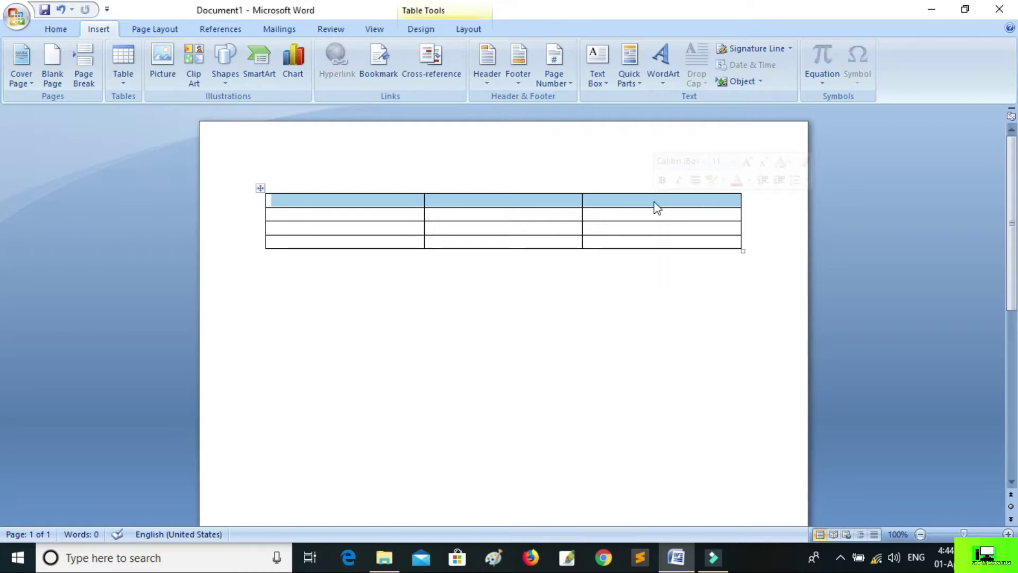
pyautogui.click(518, 335)
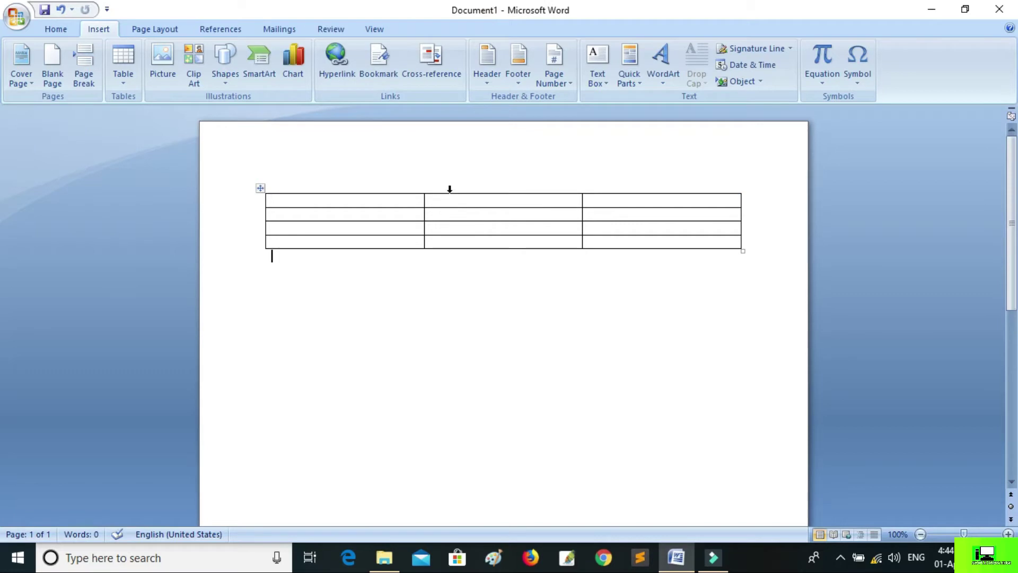
pyautogui.click(433, 200)
pyautogui.moveTo(434, 201); pyautogui.dragTo(436, 241)
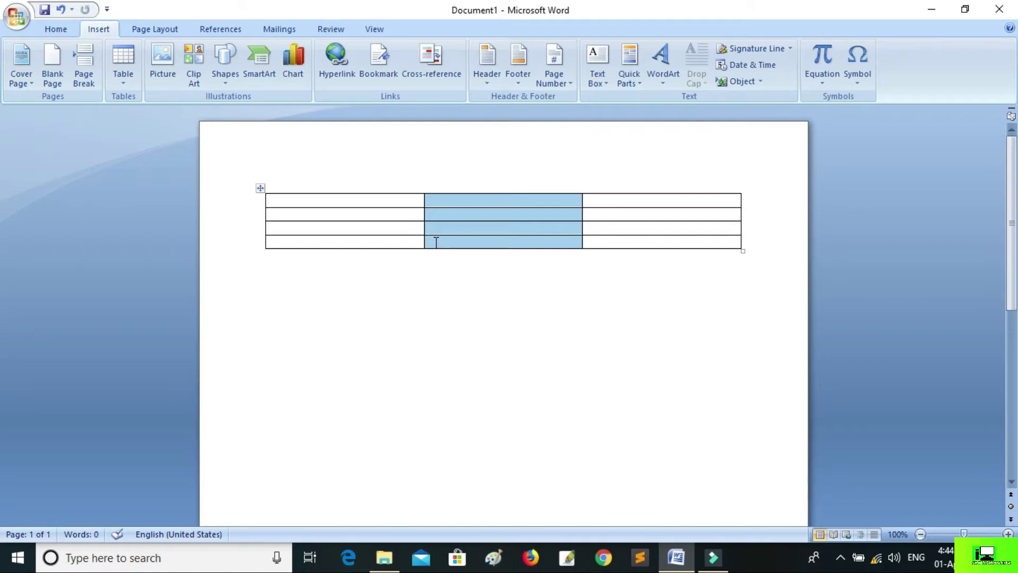
pyautogui.click(261, 188)
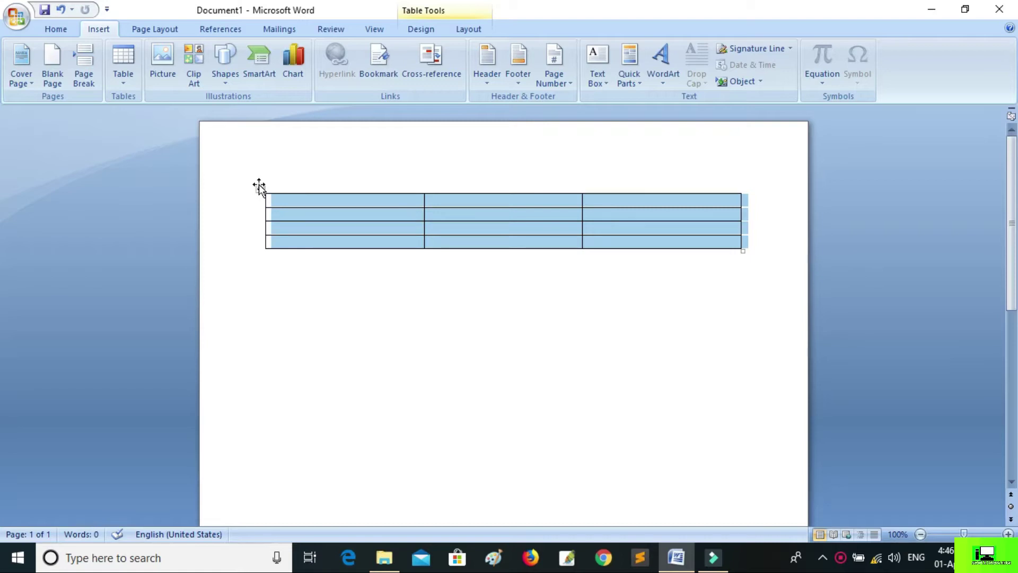
pyautogui.press('BackSpace')
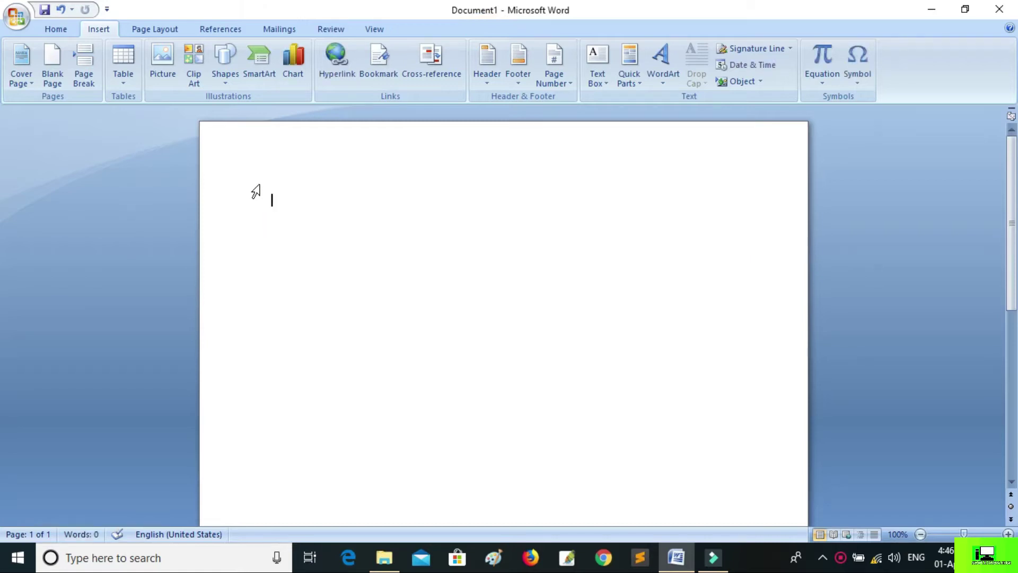
# Step: Open the Insert Table dialog from the Table dropdown
pyautogui.click(120, 86)
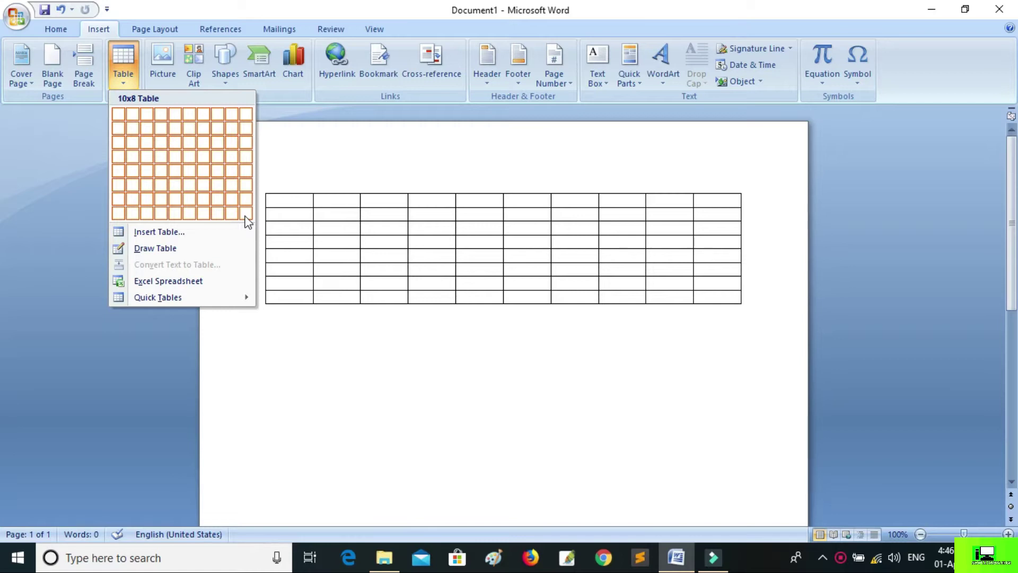
pyautogui.click(176, 233)
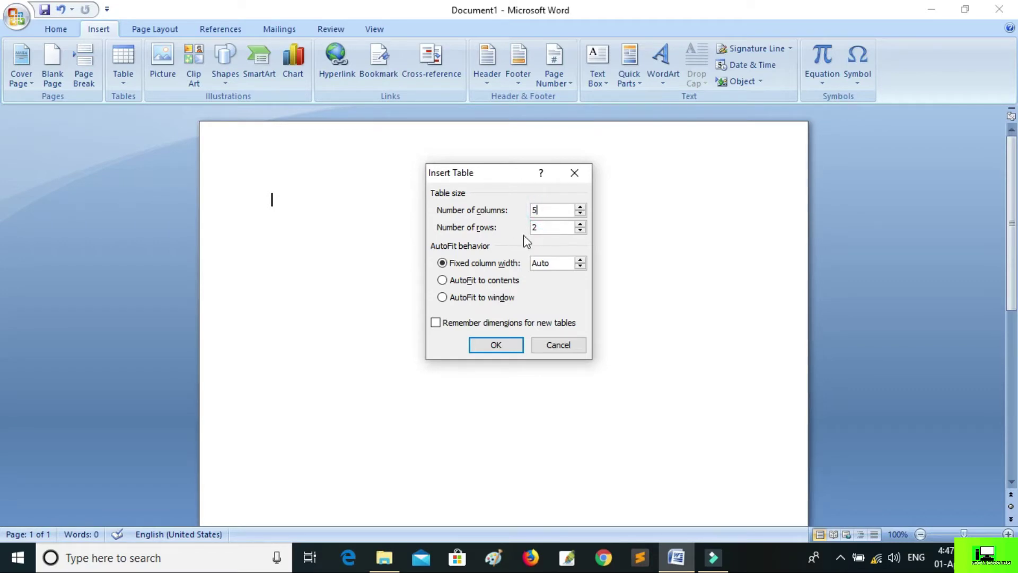
# Step: Set 10 columns and 15 rows in Insert Table and insert the table
pyautogui.press('BackSpace')
pyautogui.write('10')
pyautogui.click(555, 229)
pyautogui.press('BackSpace')
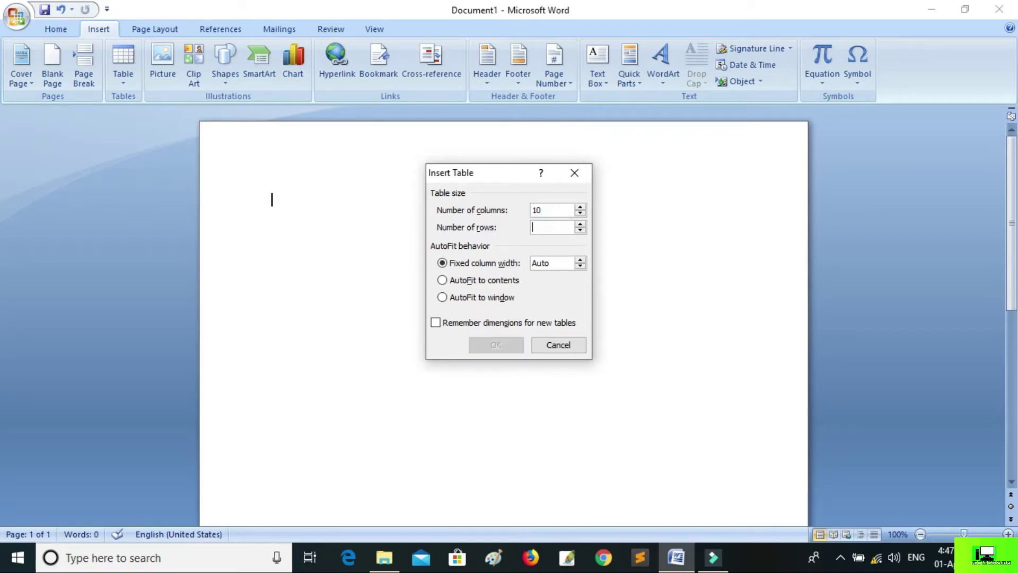
pyautogui.write('15')
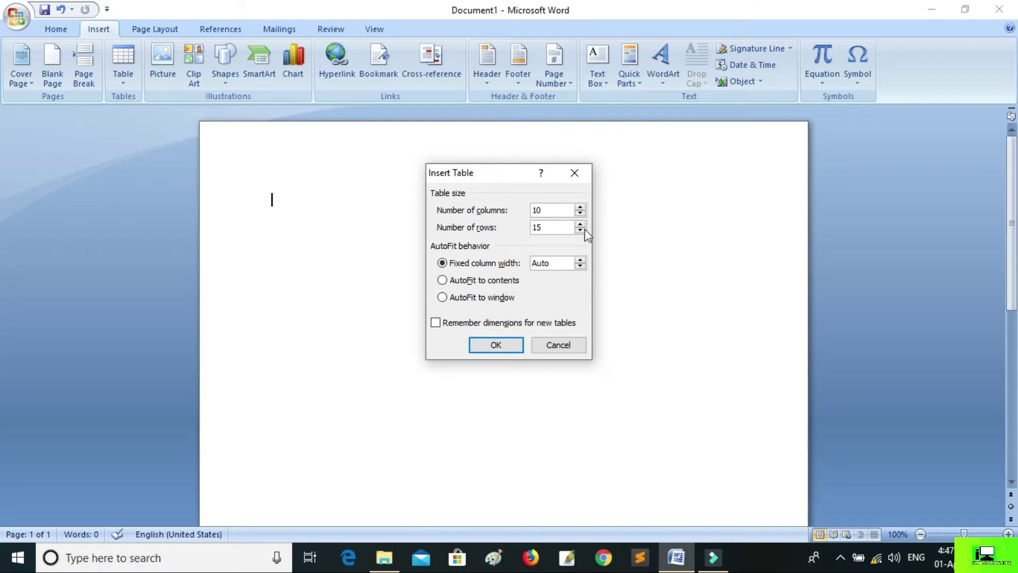
pyautogui.click(516, 339)
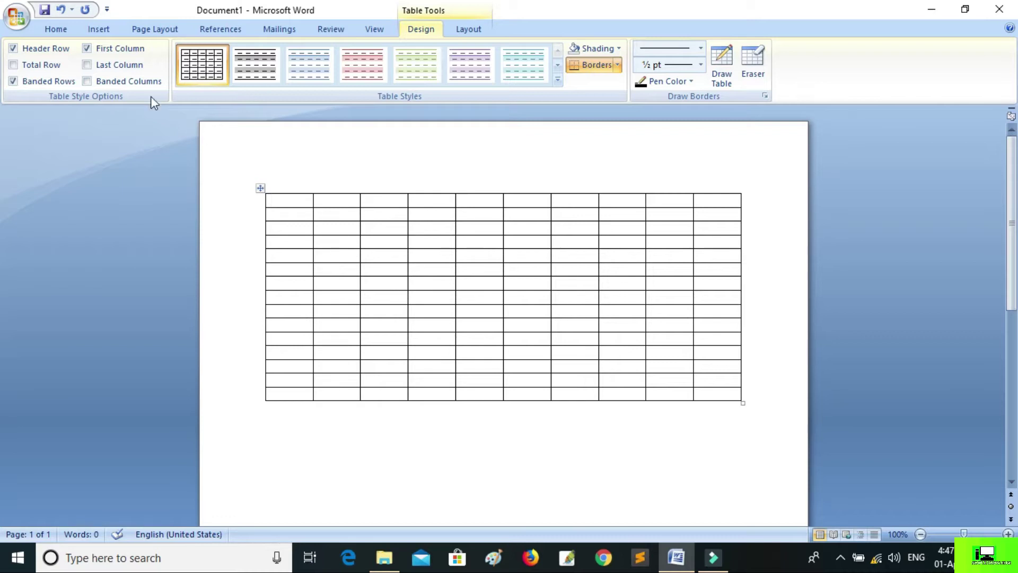
# Step: Place the insertion point on the empty line below the large table
pyautogui.click(103, 33)
pyautogui.click(130, 82)
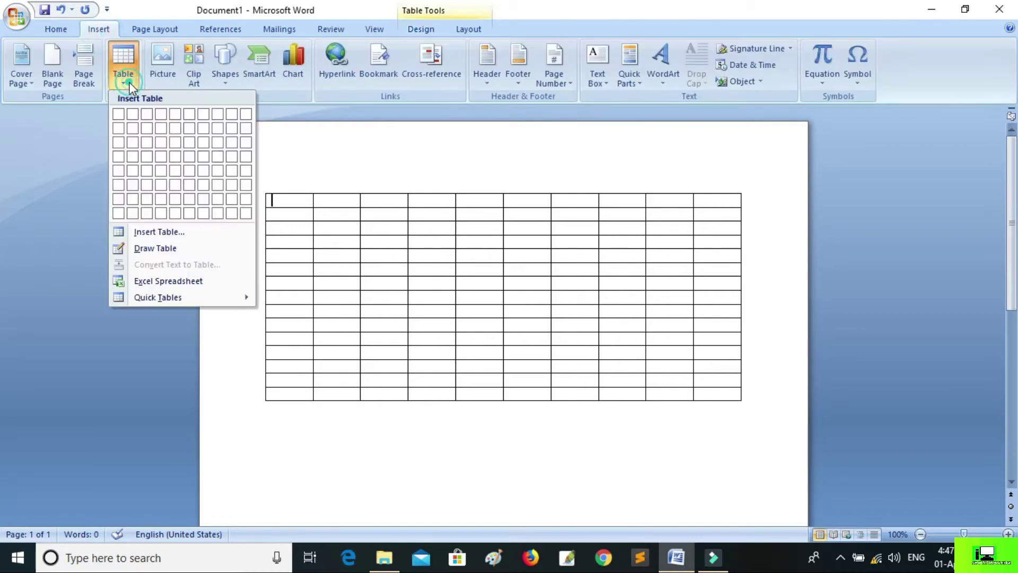
pyautogui.click(143, 235)
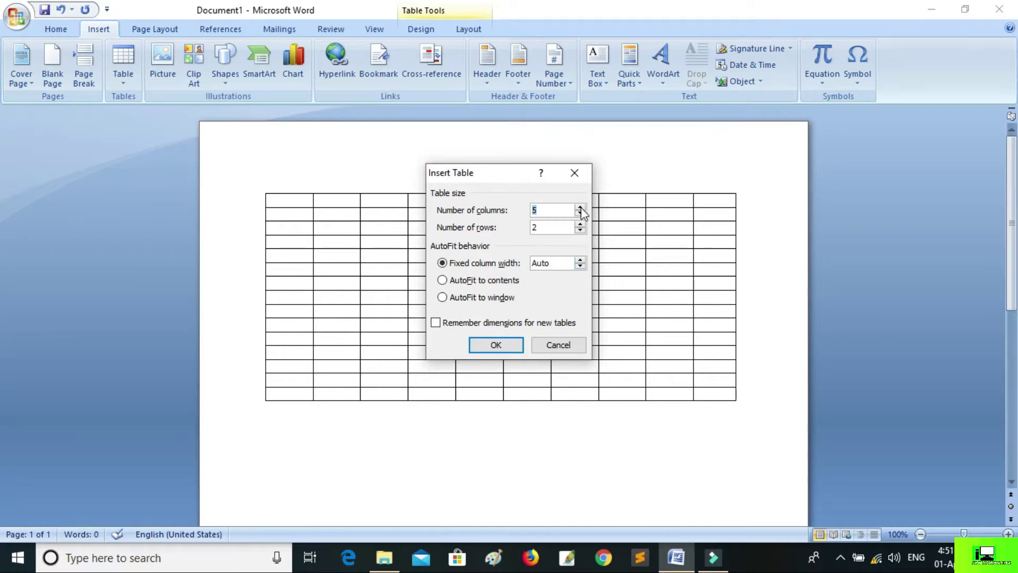
pyautogui.click(574, 173)
pyautogui.scroll(-3, 235, 381)
pyautogui.scroll(-1, 235, 381)
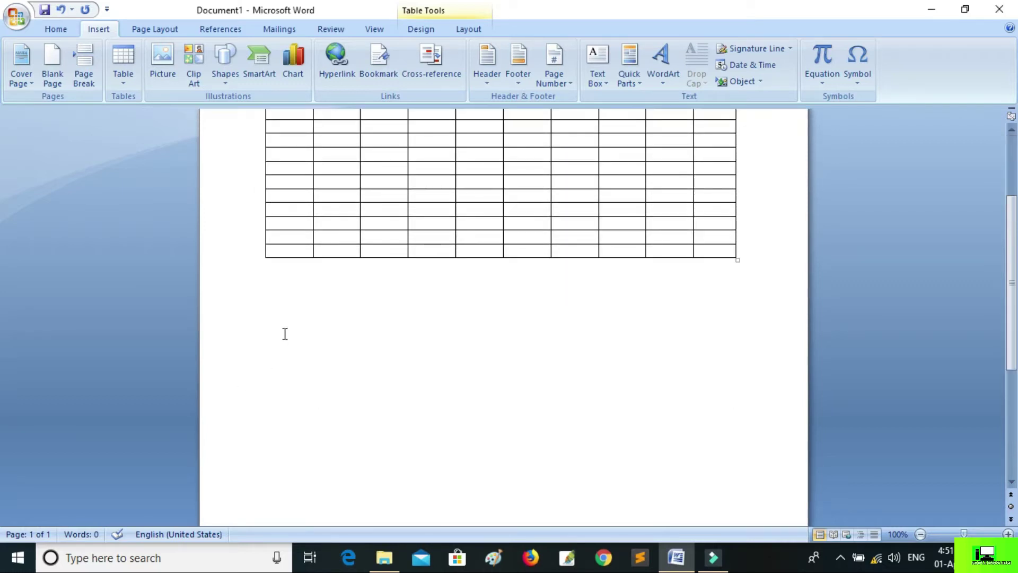
pyautogui.click(281, 325)
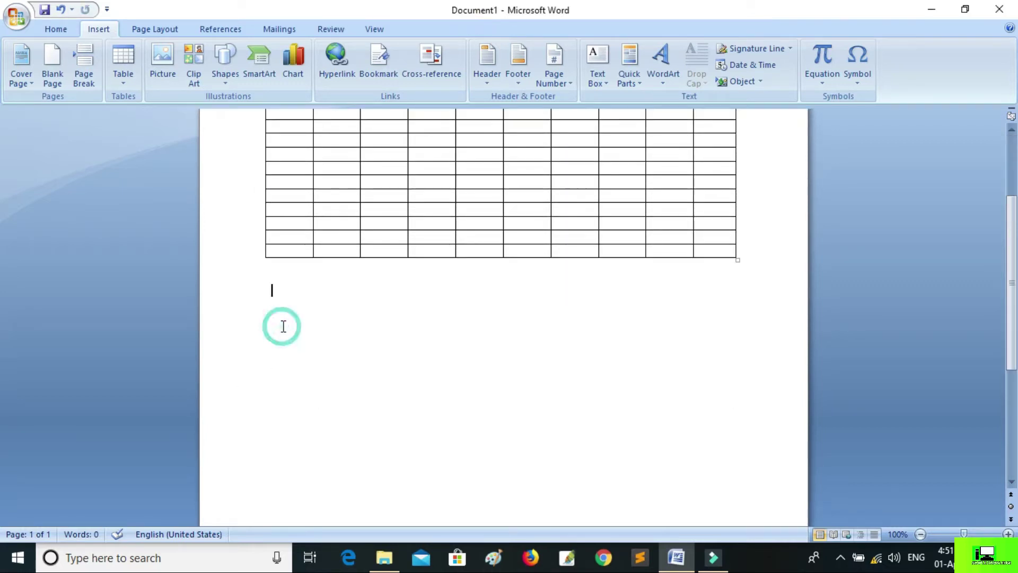
# Step: Insert a 5-column, 2-row table with a fixed 0.6" column width
pyautogui.click(129, 84)
pyautogui.click(154, 230)
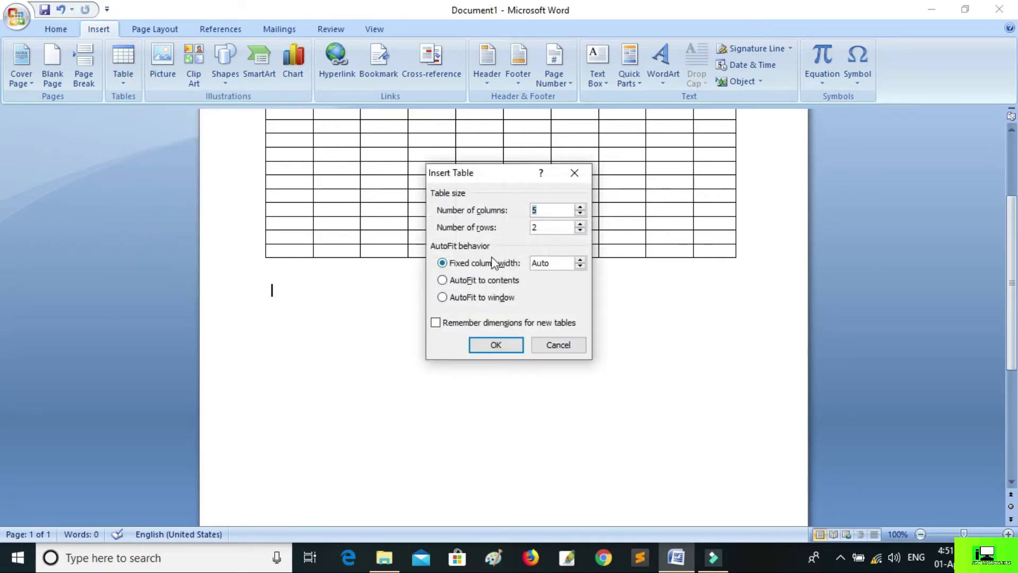
pyautogui.click(581, 260)
pyautogui.click(581, 261)
pyautogui.click(580, 260)
pyautogui.click(501, 345)
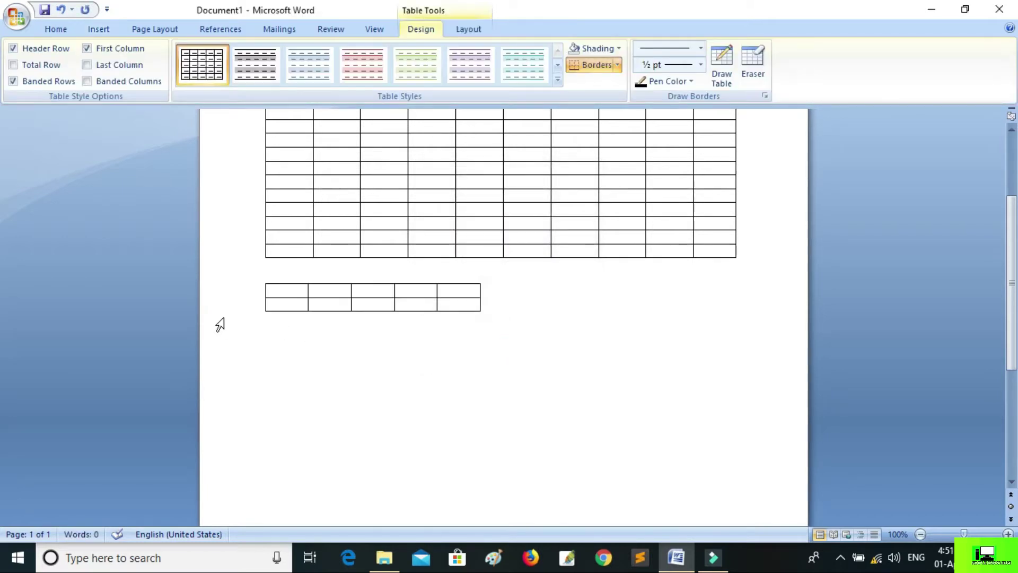
# Step: Narrow the large table, then widen it partway back by dragging its right edge
pyautogui.moveTo(419, 309)
pyautogui.scroll(3, 584, 268)
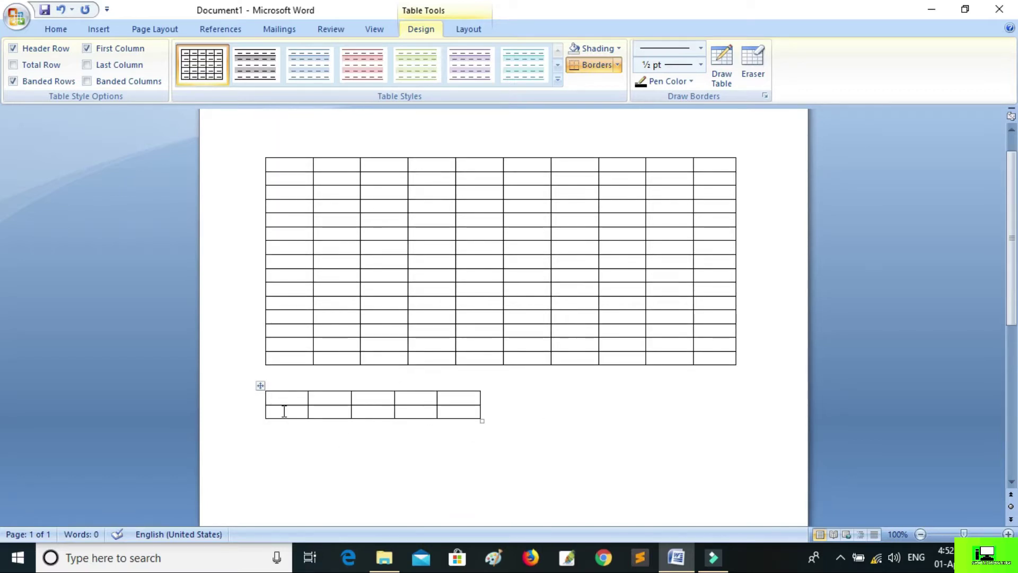
pyautogui.moveTo(736, 366)
pyautogui.moveTo(738, 368); pyautogui.dragTo(495, 250)
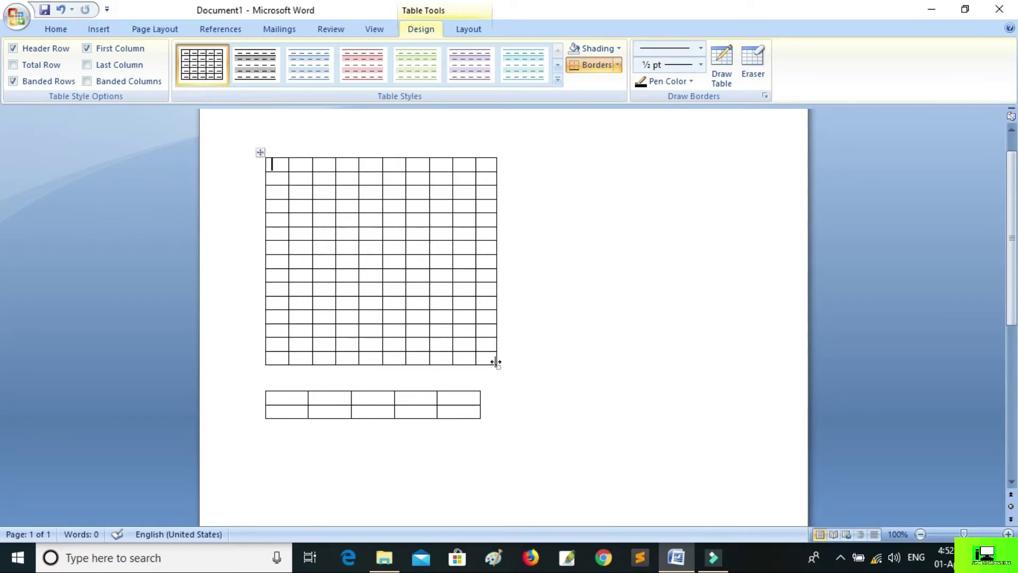
pyautogui.moveTo(497, 363); pyautogui.dragTo(690, 358)
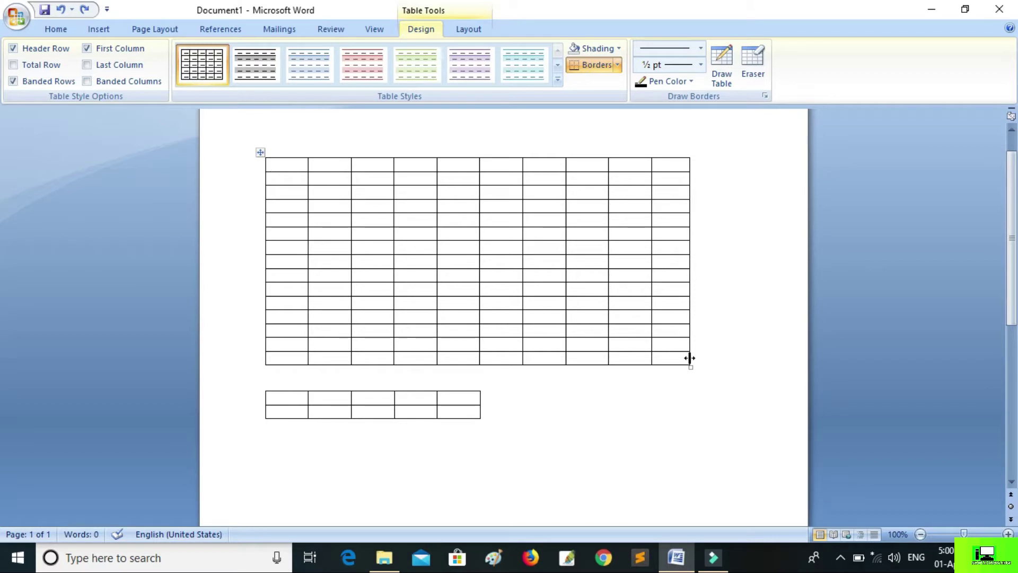
pyautogui.moveTo(690, 221)
pyautogui.moveTo(689, 222)
pyautogui.mouseDown()
pyautogui.moveTo(725, 224)
pyautogui.moveTo(682, 227)
pyautogui.mouseUp()
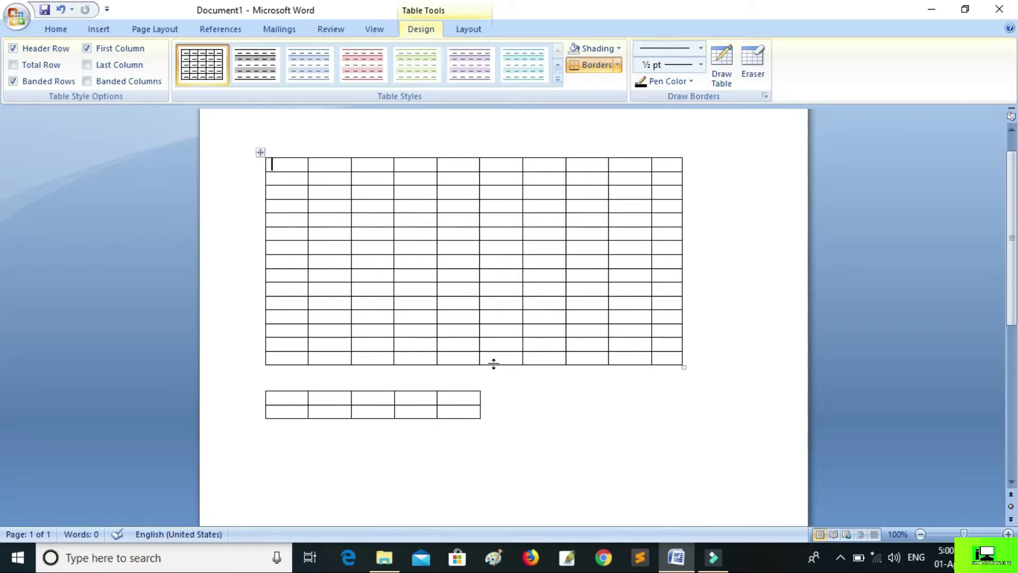
# Step: Make the big table's bottom row taller and move its left edge inward
pyautogui.moveTo(494, 364); pyautogui.dragTo(493, 377)
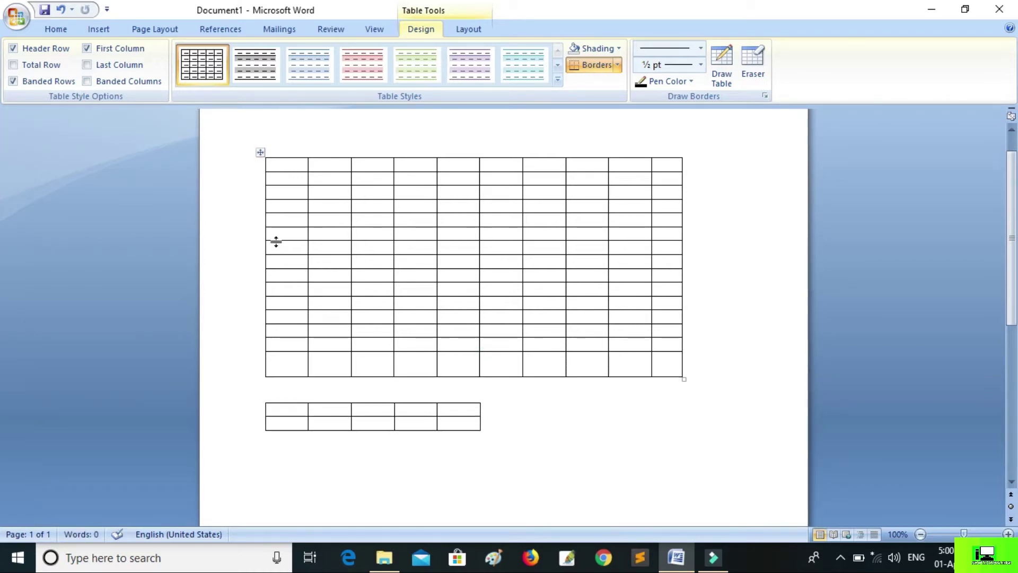
pyautogui.moveTo(265, 225); pyautogui.dragTo(280, 228)
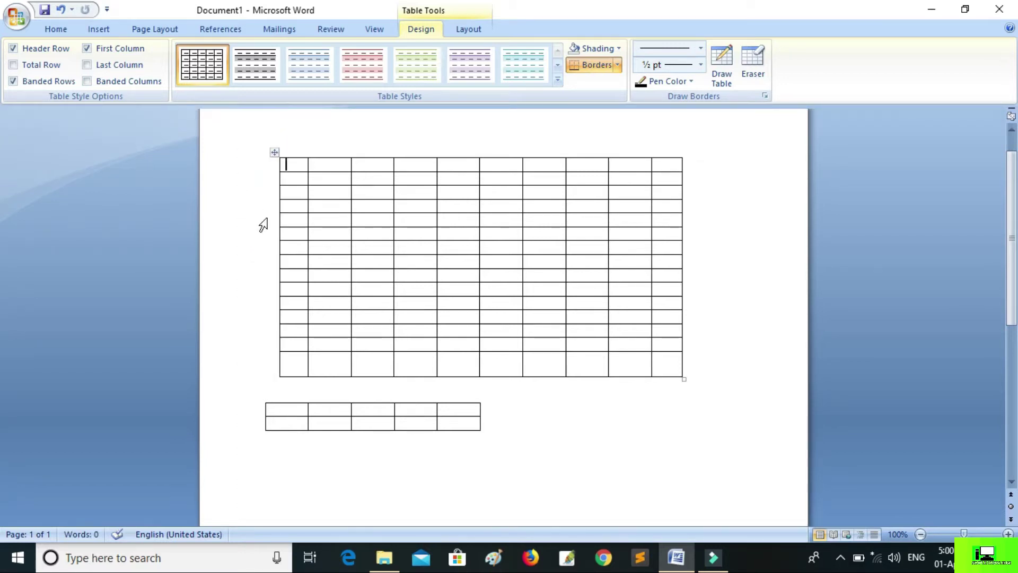
pyautogui.click(100, 31)
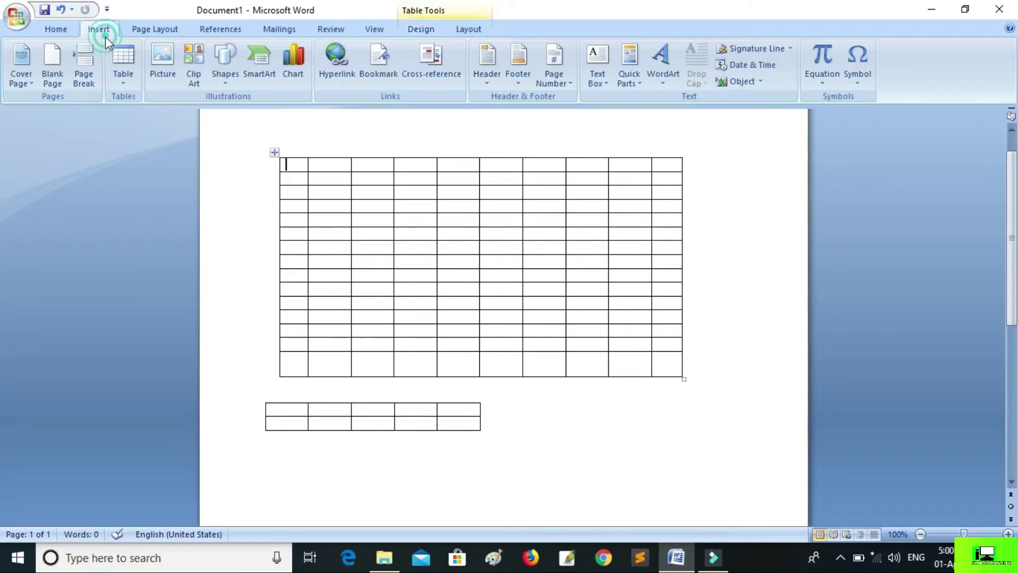
# Step: Place the insertion point on the empty line below the second table
pyautogui.click(134, 82)
pyautogui.click(159, 233)
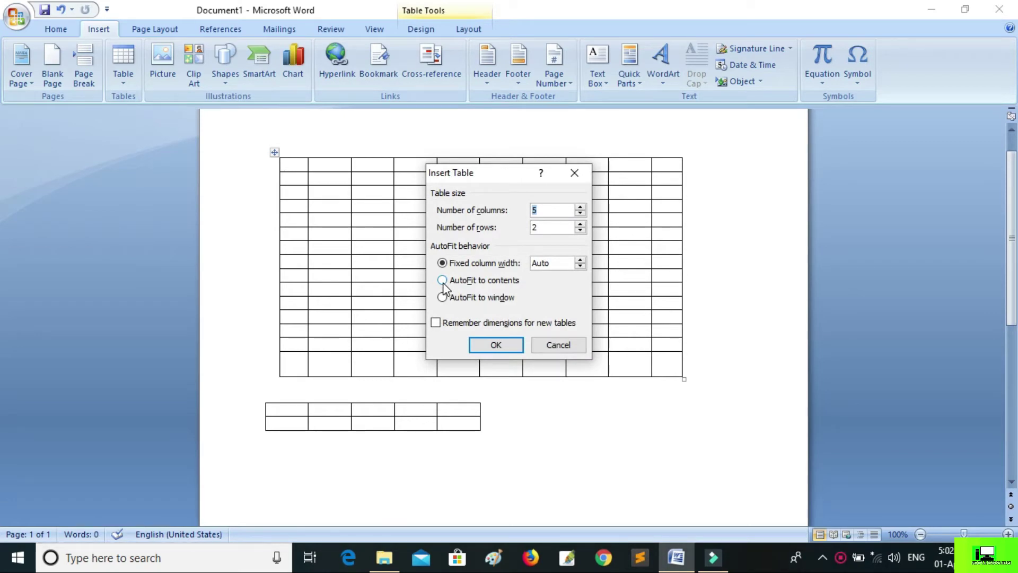
pyautogui.click(572, 345)
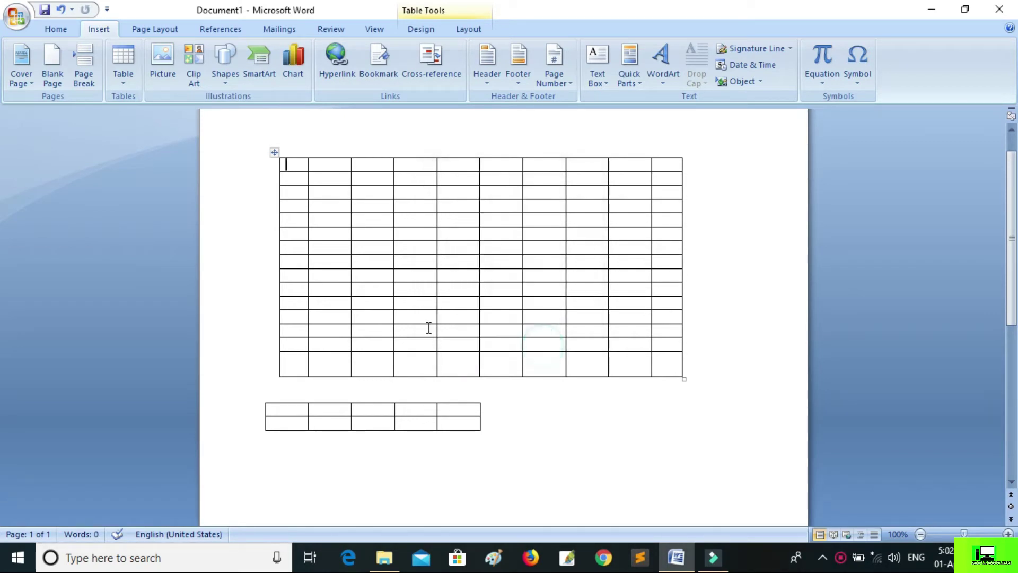
pyautogui.scroll(-3, 428, 328)
pyautogui.click(252, 353)
pyautogui.click(289, 349)
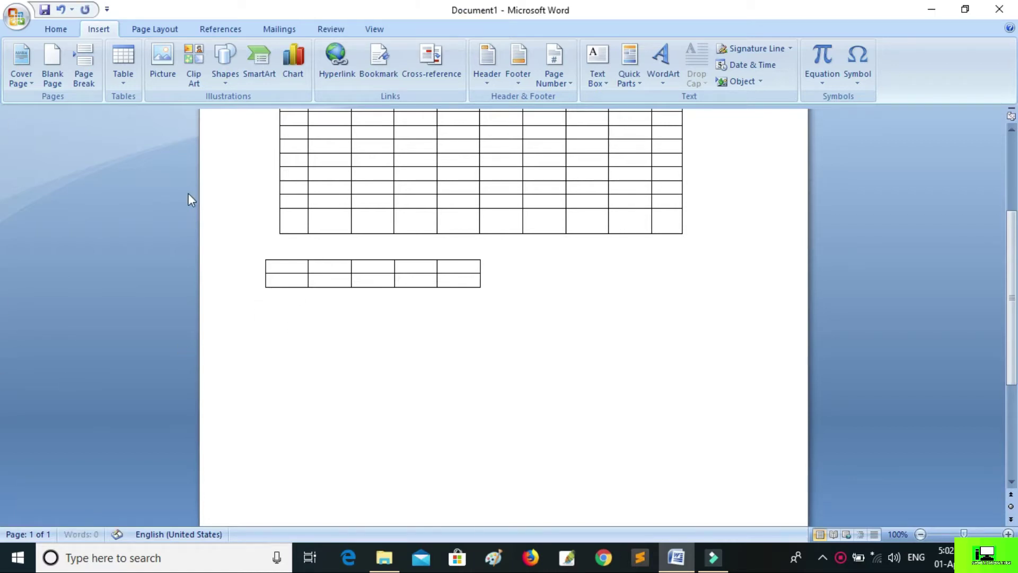
# Step: Insert a 5-column, 2-row table set to AutoFit to contents
pyautogui.click(130, 79)
pyautogui.click(177, 234)
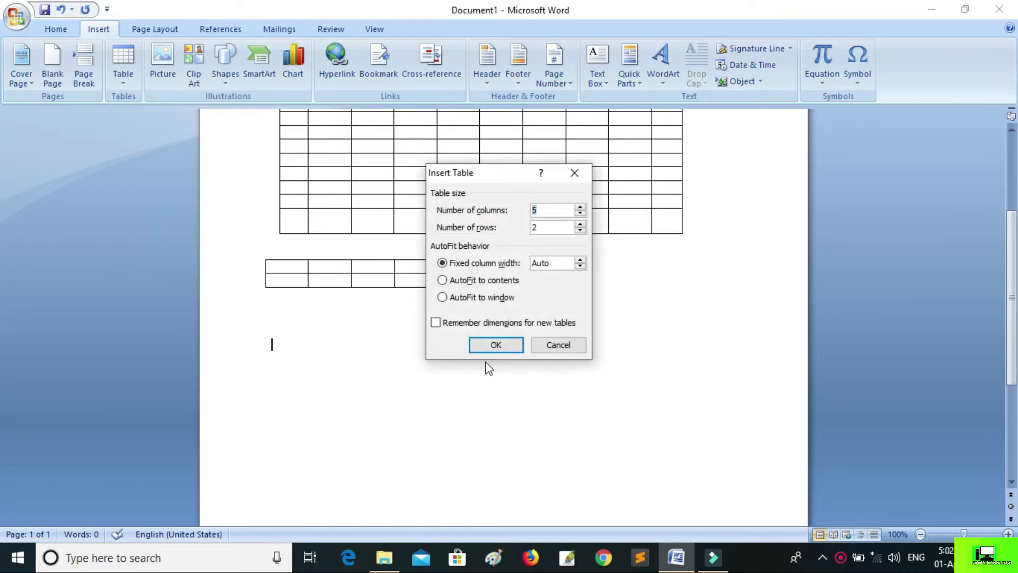
pyautogui.click(444, 281)
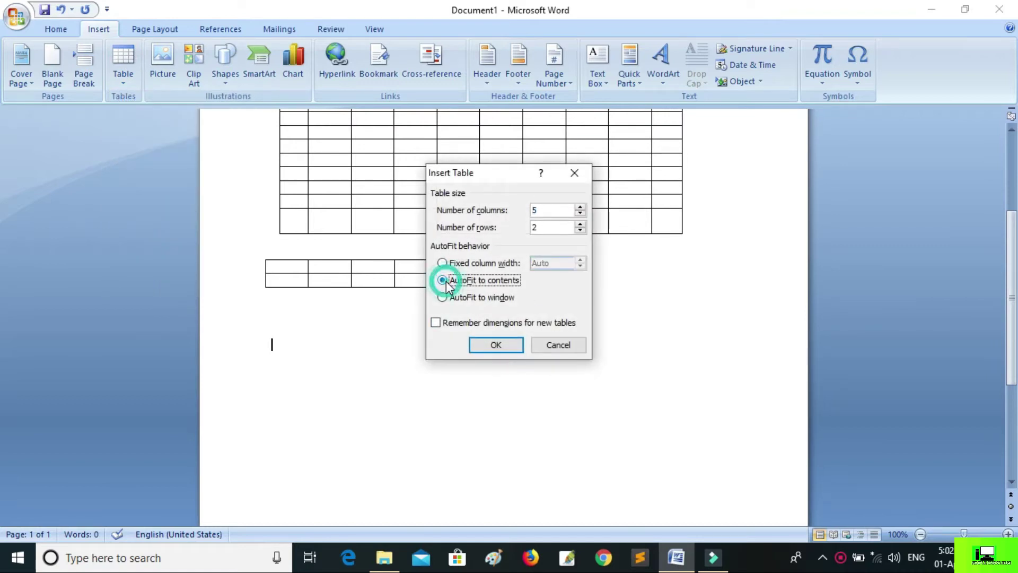
pyautogui.click(498, 350)
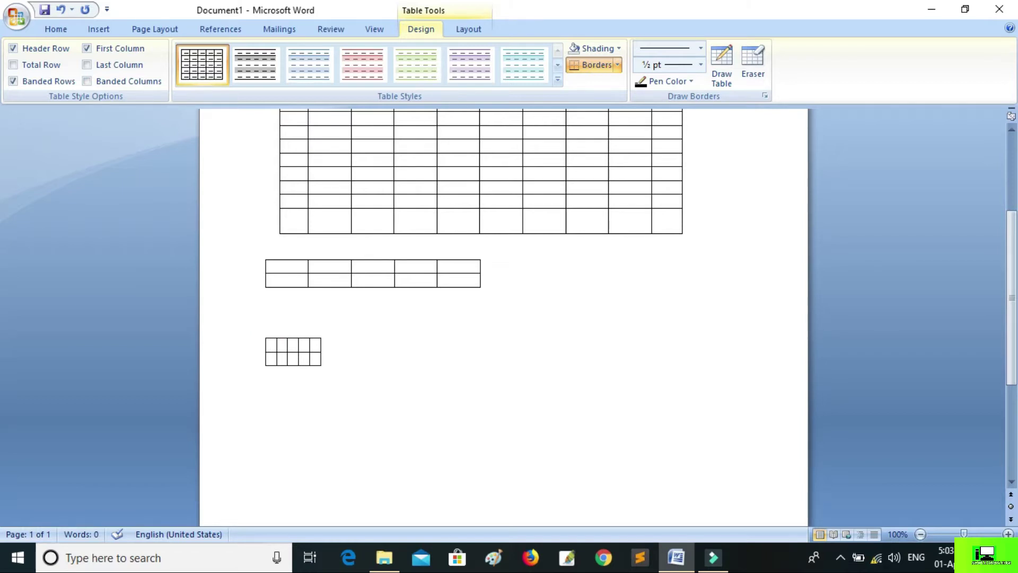
# Step: Type the headers name, Roll no, class, ph no and parents name across the first row
pyautogui.write('name')
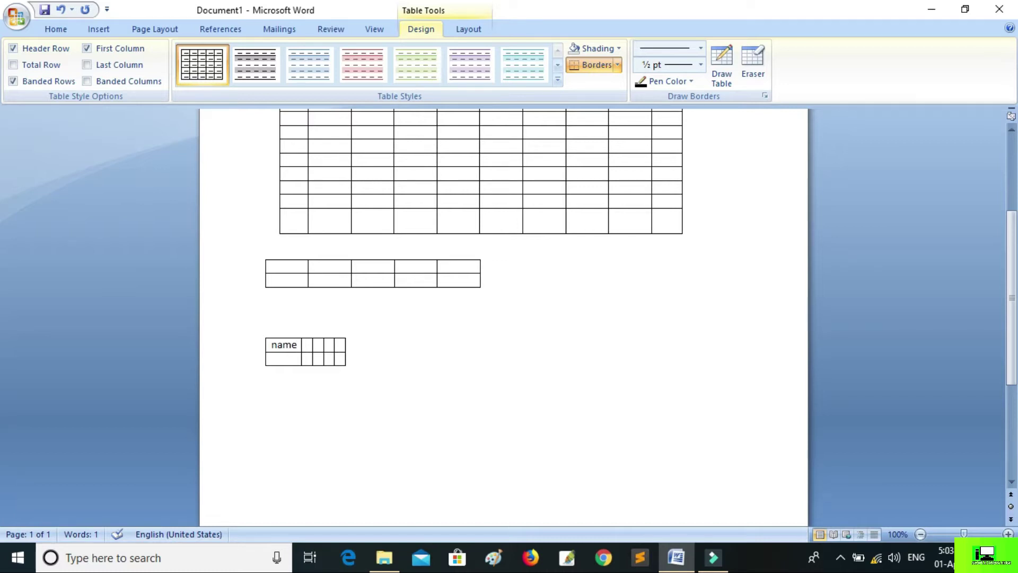
pyautogui.click(310, 345)
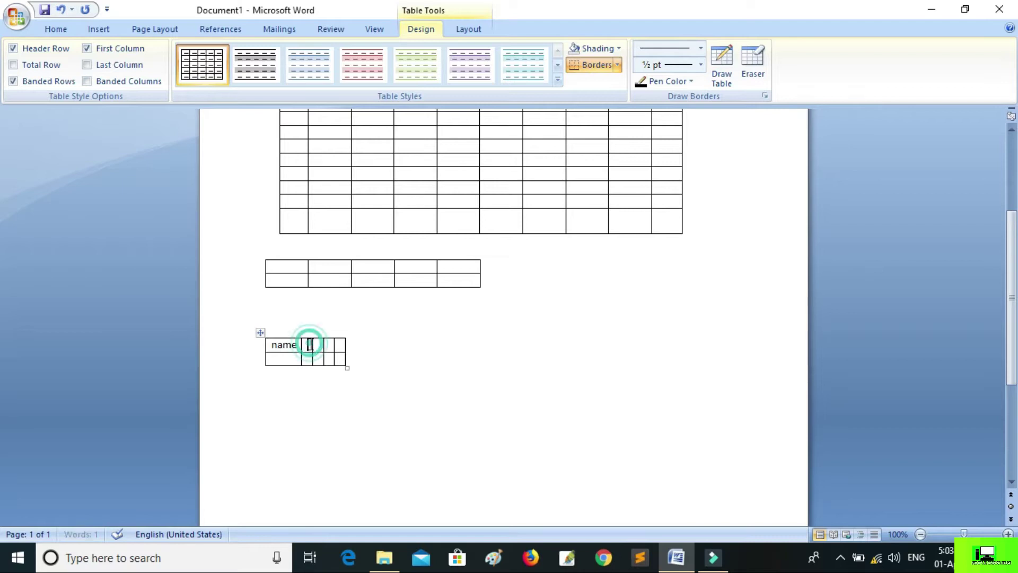
pyautogui.write('Roll no')
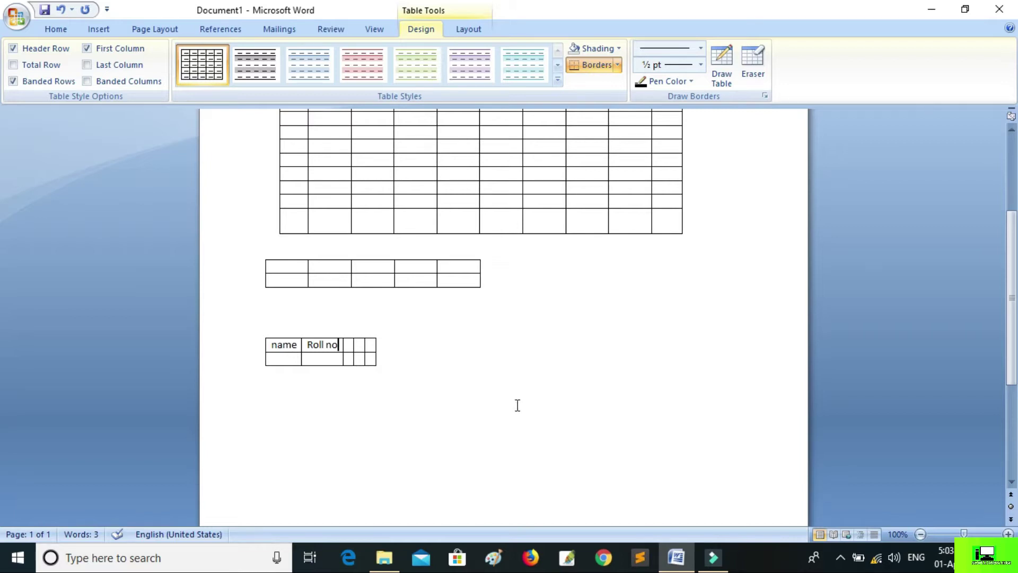
pyautogui.click(348, 345)
pyautogui.write('class')
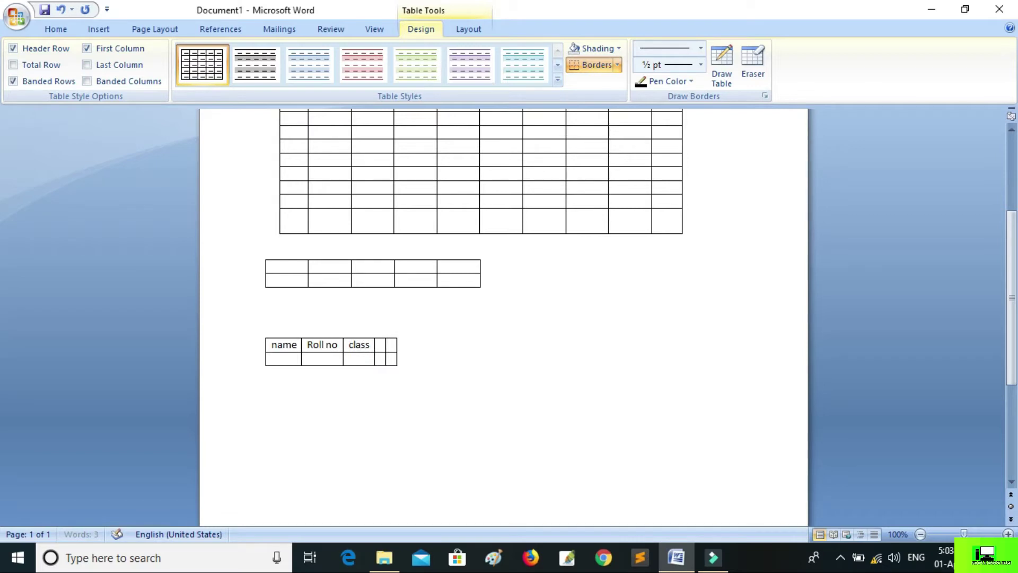
pyautogui.click(382, 351)
pyautogui.write('ph ni')
pyautogui.press('BackSpace')
pyautogui.write('u')
pyautogui.press('BackSpace')
pyautogui.write('o')
pyautogui.press('Tab')
pyautogui.write('parents name')
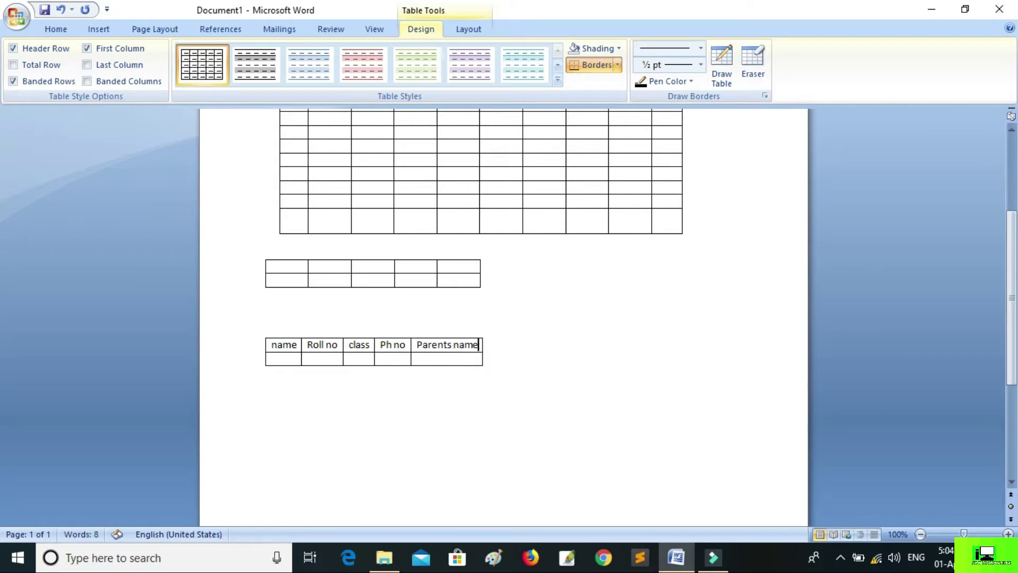
# Step: Fill the second row with a student's name, roll no 1, class 1, phone number and parent's name
pyautogui.click(283, 362)
pyautogui.write('samir')
pyautogui.click(329, 357)
pyautogui.write('1')
pyautogui.click(361, 359)
pyautogui.write('1')
pyautogui.click(387, 358)
pyautogui.write('897987897987987')
pyautogui.click(511, 360)
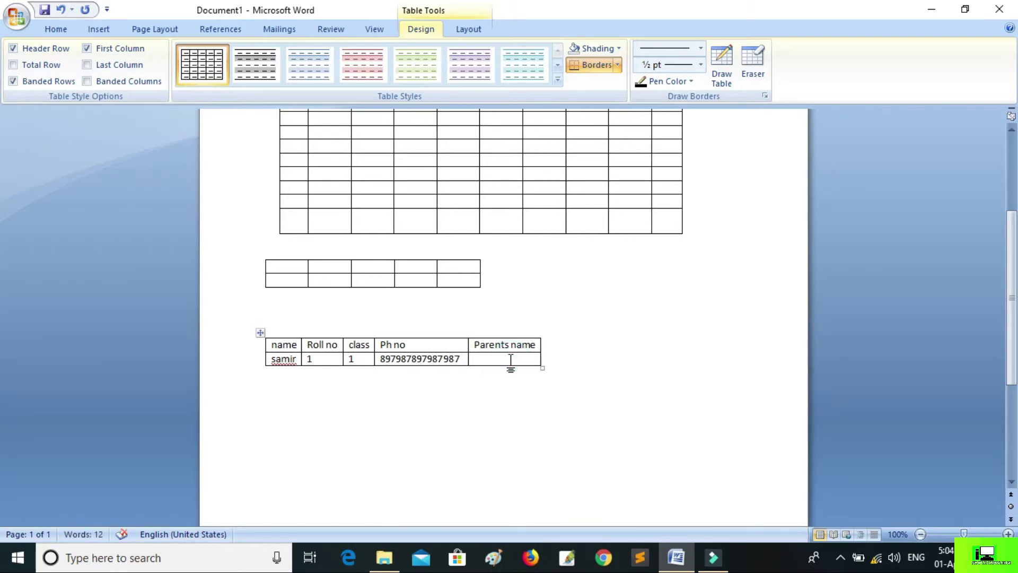
pyautogui.write('hari')
# Step: Turn on the Ruler from the View tab
pyautogui.click(419, 280)
pyautogui.click(123, 61)
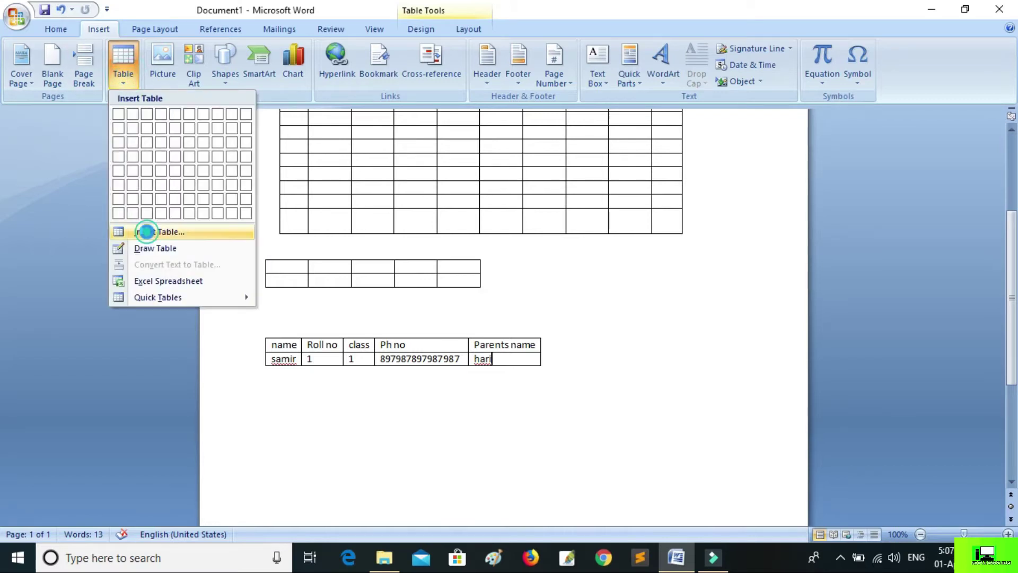
pyautogui.click(143, 232)
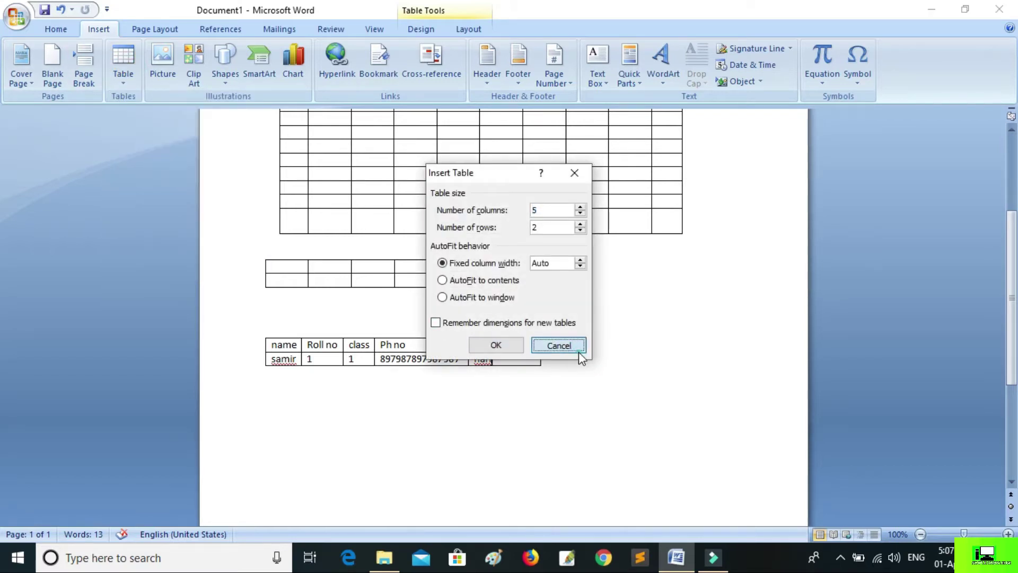
pyautogui.click(577, 350)
pyautogui.scroll(5, 580, 361)
pyautogui.moveTo(294, 199)
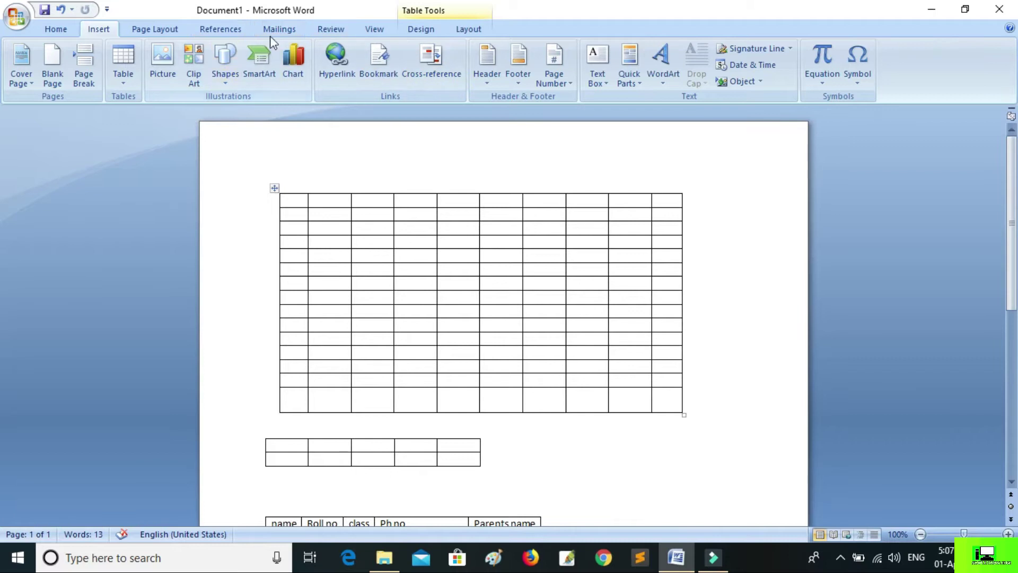
pyautogui.click(375, 28)
pyautogui.click(212, 49)
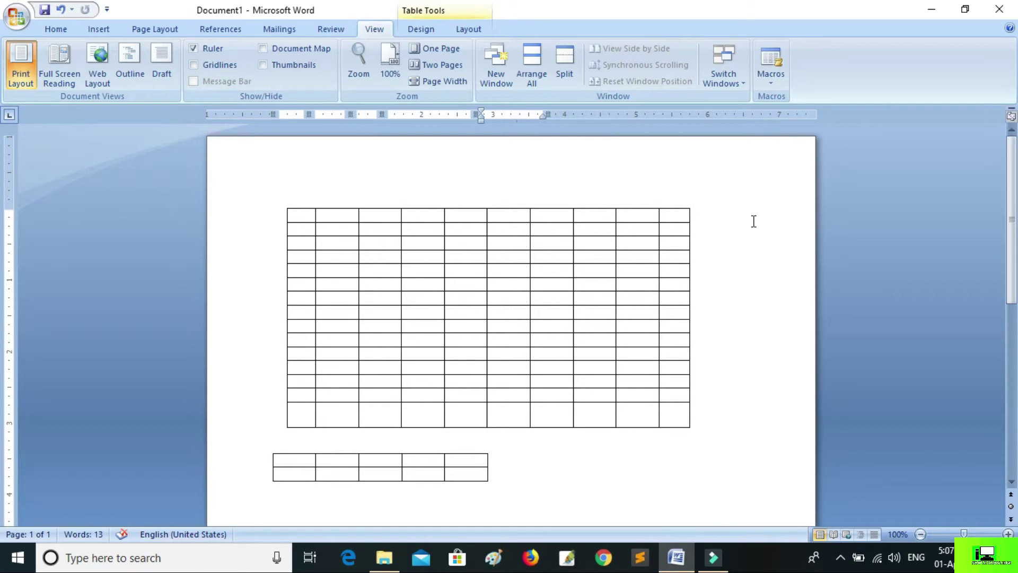
# Step: Place the insertion point on the empty line below the student table
pyautogui.click(98, 29)
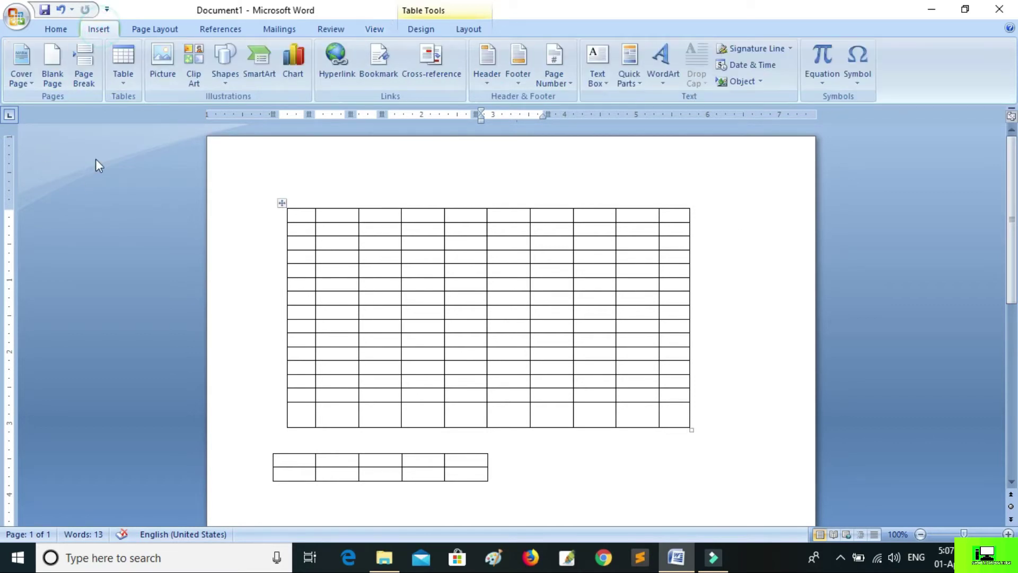
pyautogui.click(120, 80)
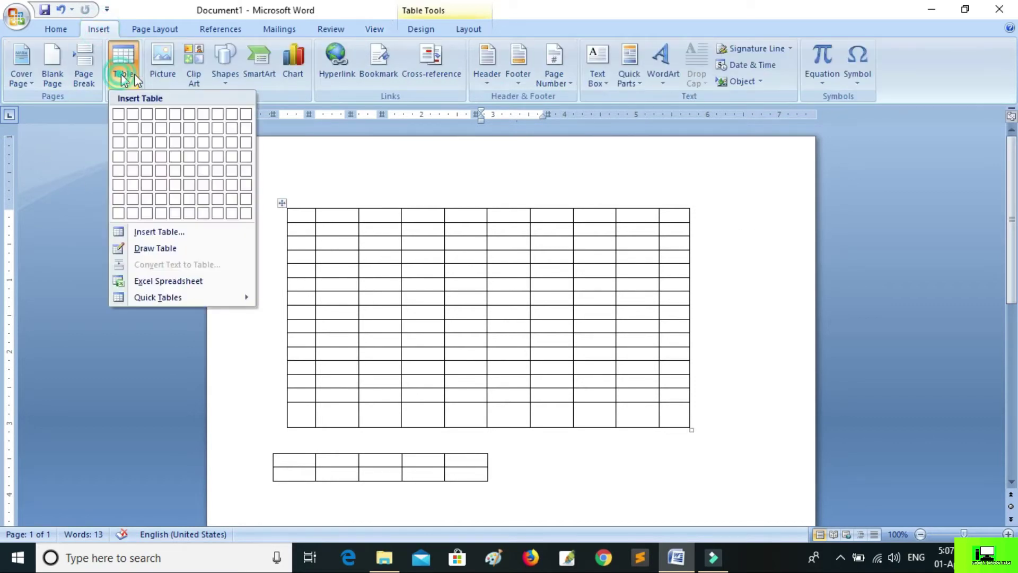
pyautogui.click(169, 232)
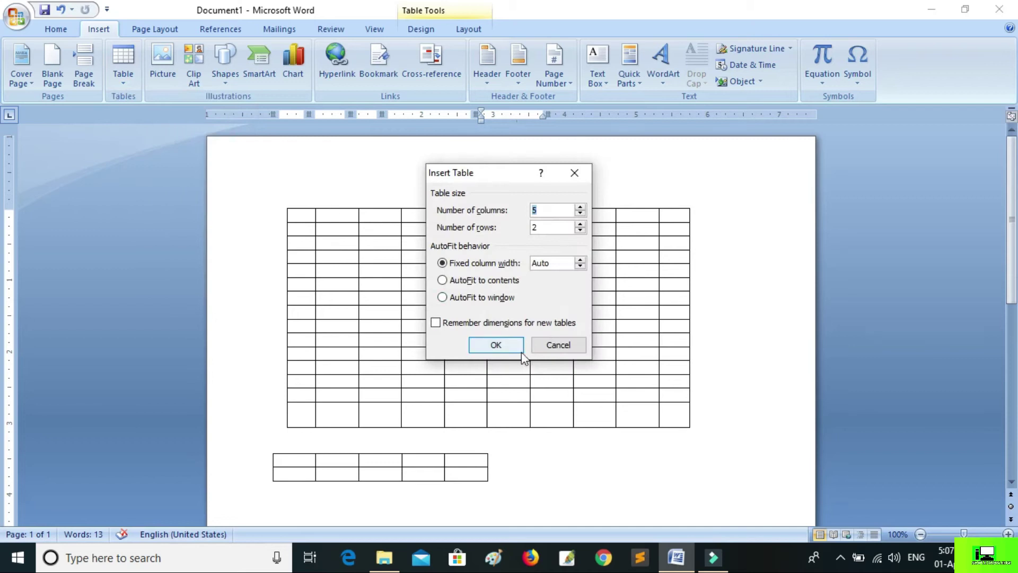
pyautogui.click(548, 346)
pyautogui.scroll(-5, 381, 280)
pyautogui.scroll(-3, 381, 279)
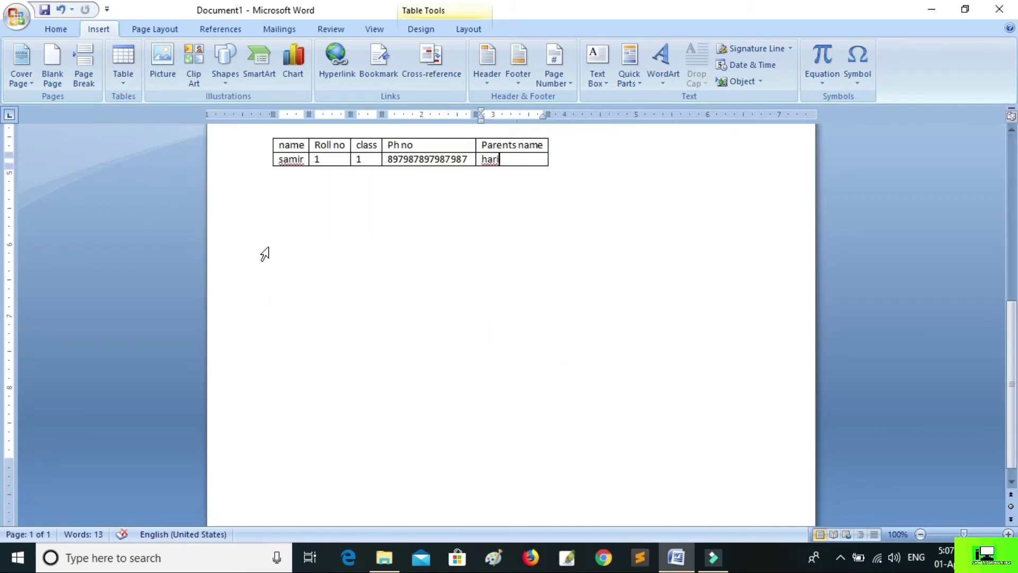
pyautogui.click(282, 225)
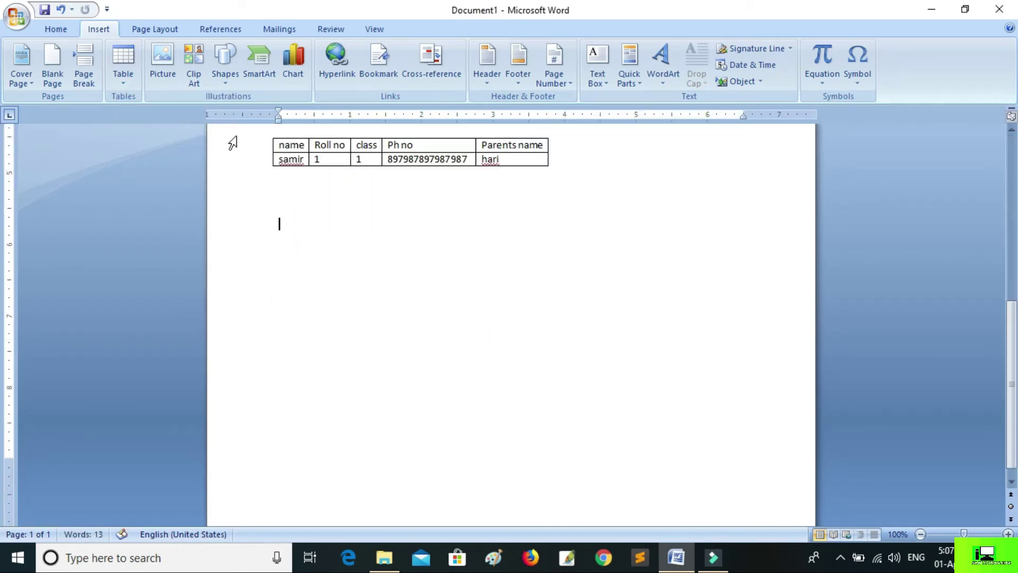
# Step: Insert a 5-column, 2-row table set to AutoFit to window
pyautogui.click(123, 66)
pyautogui.click(152, 230)
pyautogui.click(467, 297)
pyautogui.click(495, 345)
# Step: Scroll back up and reopen the Table dropdown on the Insert tab
pyautogui.scroll(3, 490, 344)
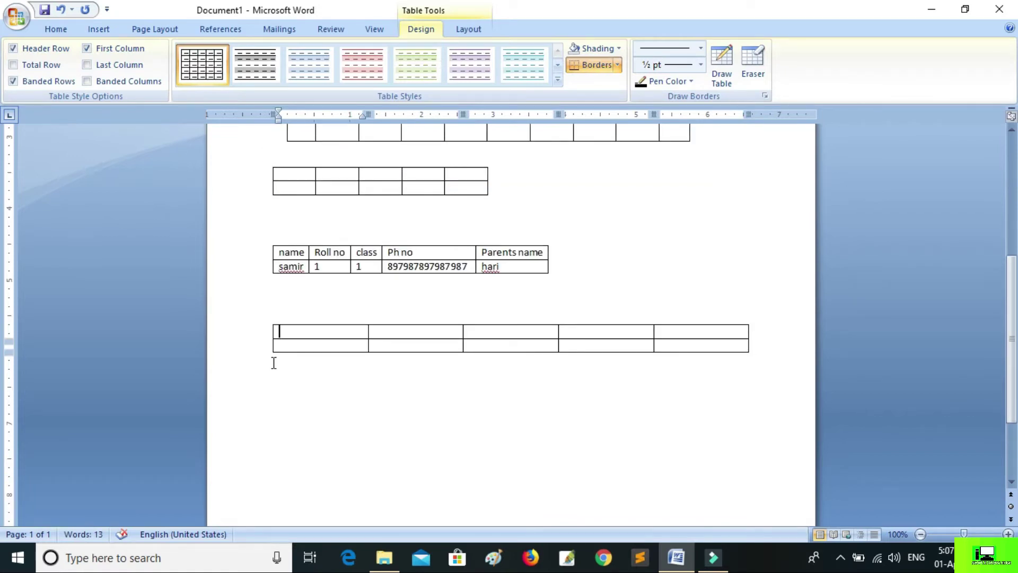
pyautogui.moveTo(749, 337)
pyautogui.click(109, 29)
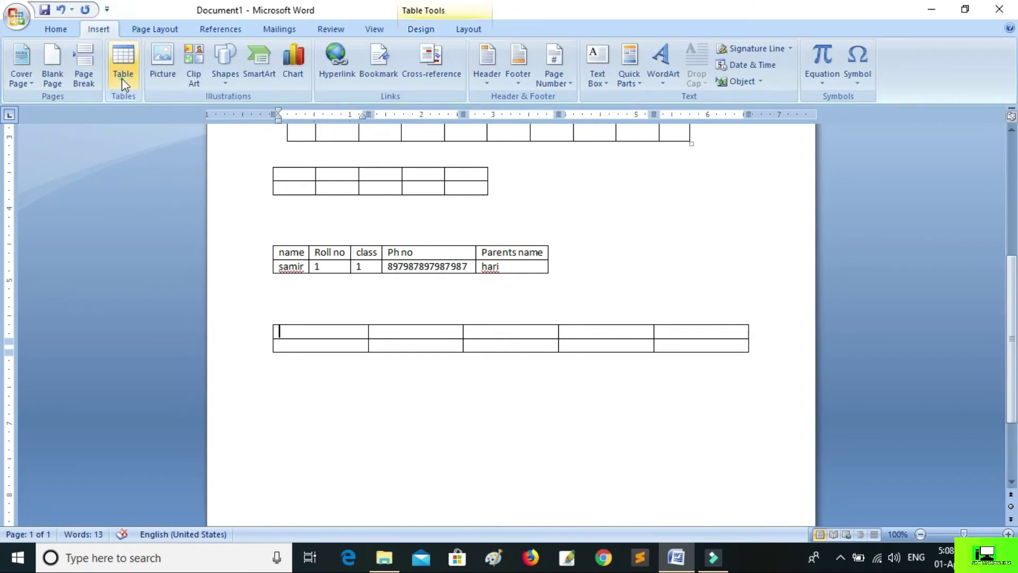
pyautogui.click(123, 63)
pyautogui.click(148, 234)
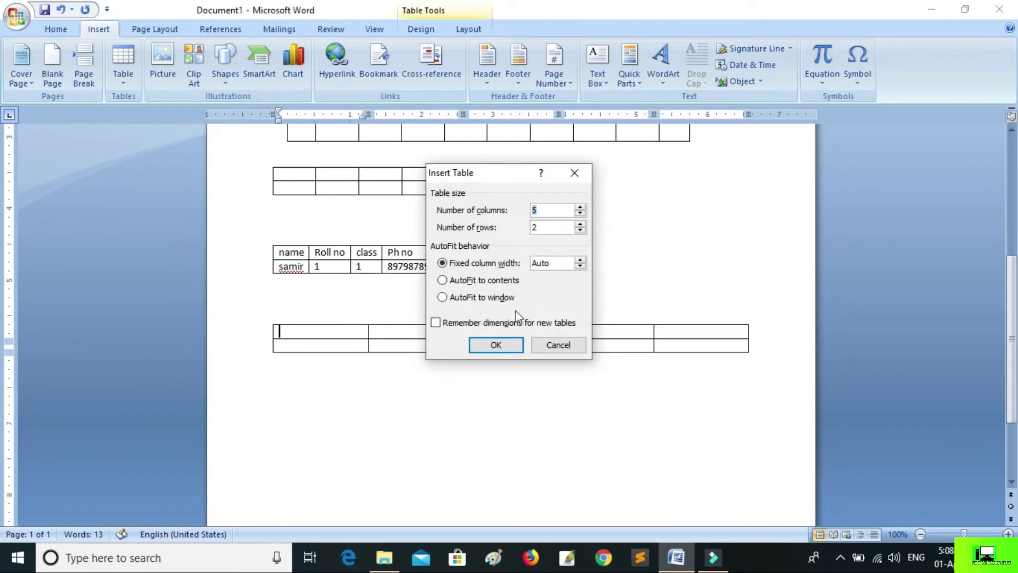
pyautogui.click(551, 344)
pyautogui.click(119, 88)
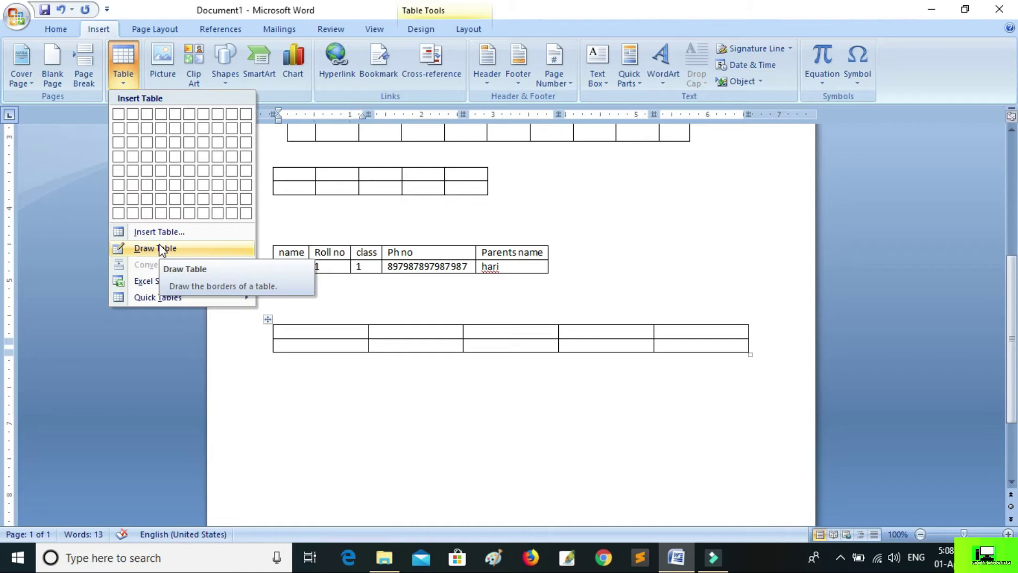
# Step: With Draw Table, draw the outer border of a new table below the empty one
pyautogui.click(160, 249)
pyautogui.scroll(-1, 303, 350)
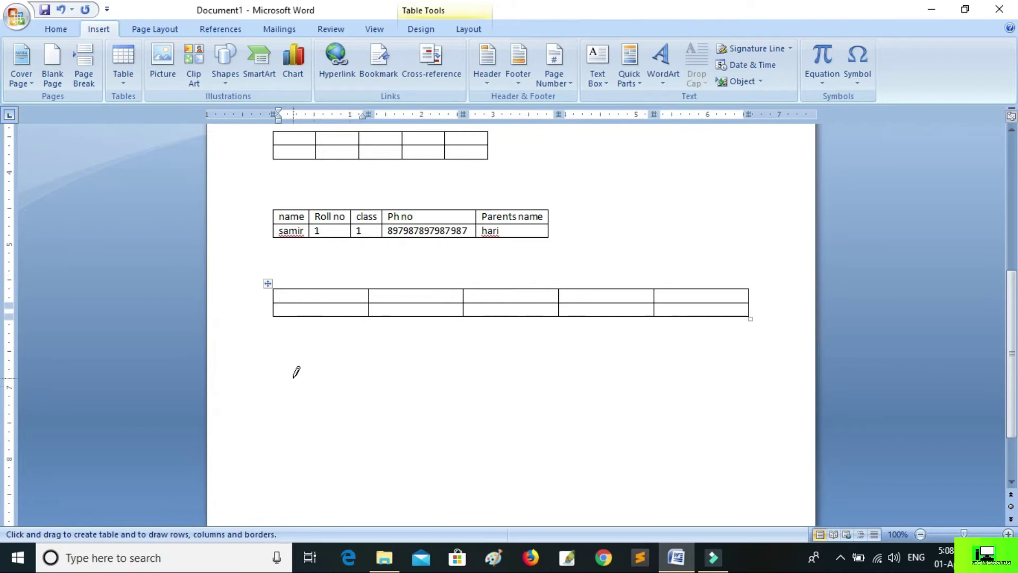
pyautogui.scroll(-3, 296, 372)
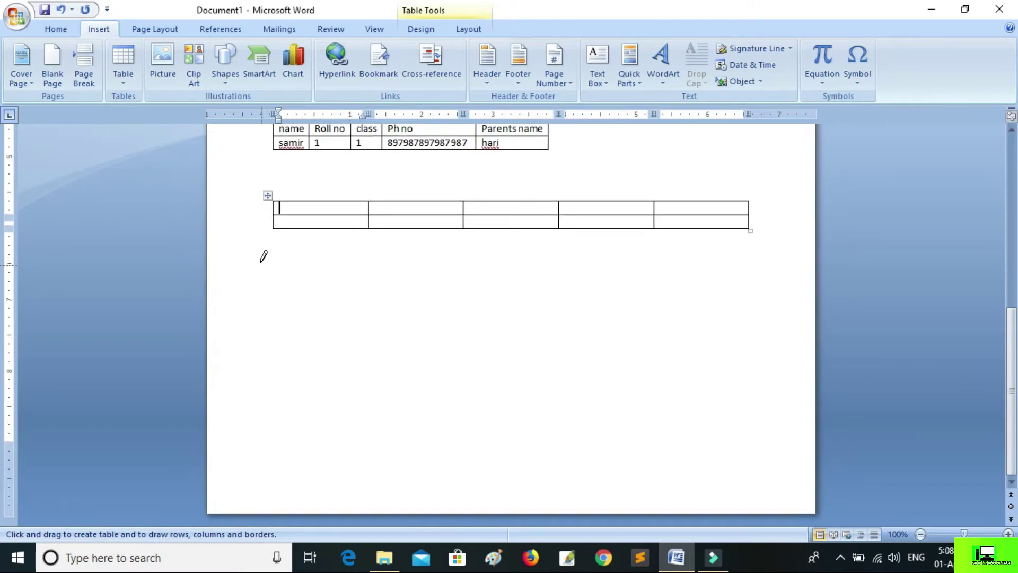
pyautogui.moveTo(260, 259)
pyautogui.mouseDown()
pyautogui.moveTo(285, 303)
pyautogui.moveTo(739, 427)
pyautogui.mouseUp()
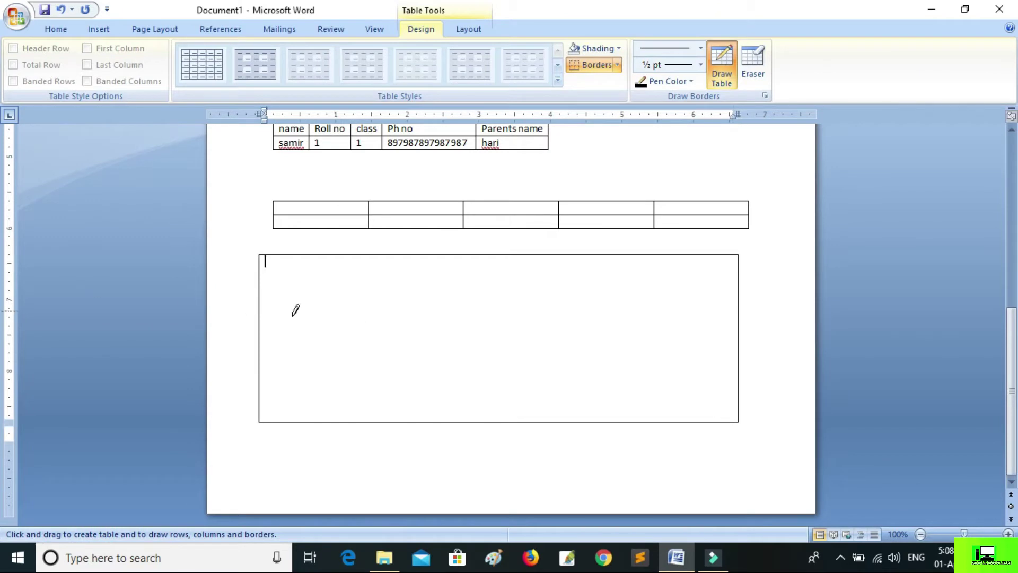
# Step: Draw inner borders: a row split, four uneven top cells, three bottom cells with the middle split
pyautogui.moveTo(262, 320); pyautogui.dragTo(589, 320)
pyautogui.moveTo(443, 257); pyautogui.dragTo(460, 313)
pyautogui.moveTo(587, 258); pyautogui.dragTo(588, 318)
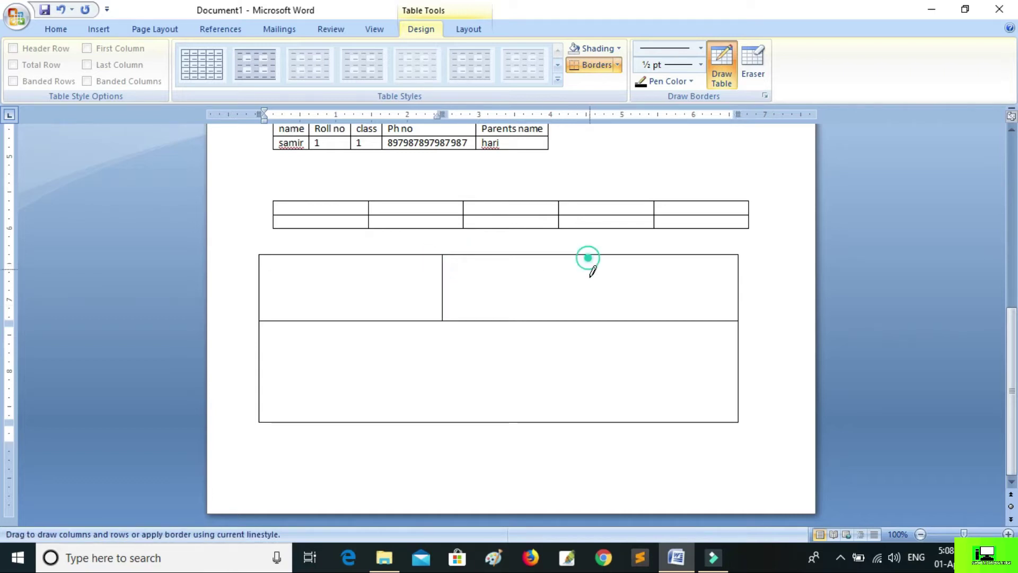
pyautogui.moveTo(690, 259); pyautogui.dragTo(692, 319)
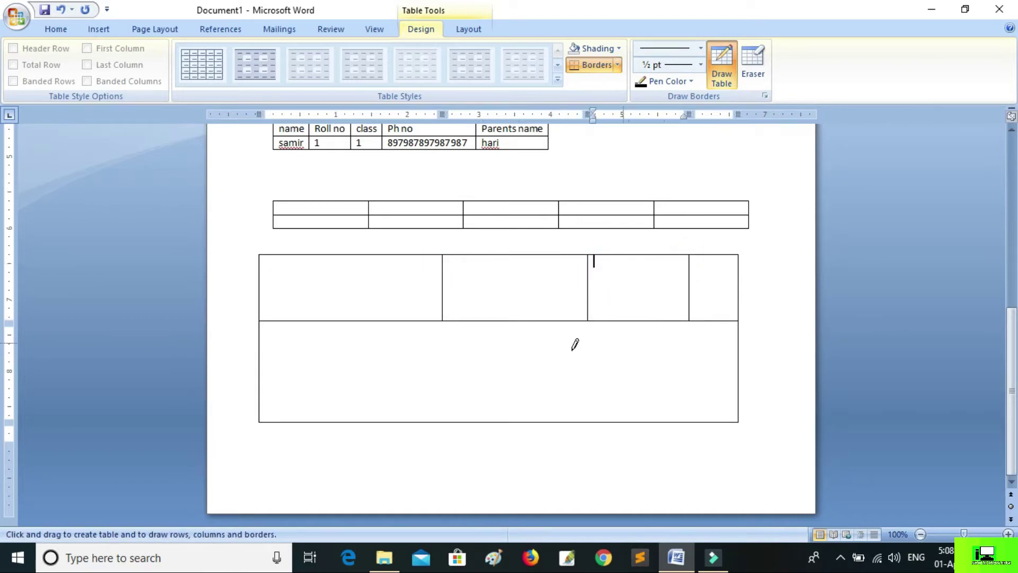
pyautogui.moveTo(388, 321); pyautogui.dragTo(403, 409)
pyautogui.moveTo(559, 318); pyautogui.dragTo(564, 403)
pyautogui.moveTo(390, 370); pyautogui.dragTo(535, 366)
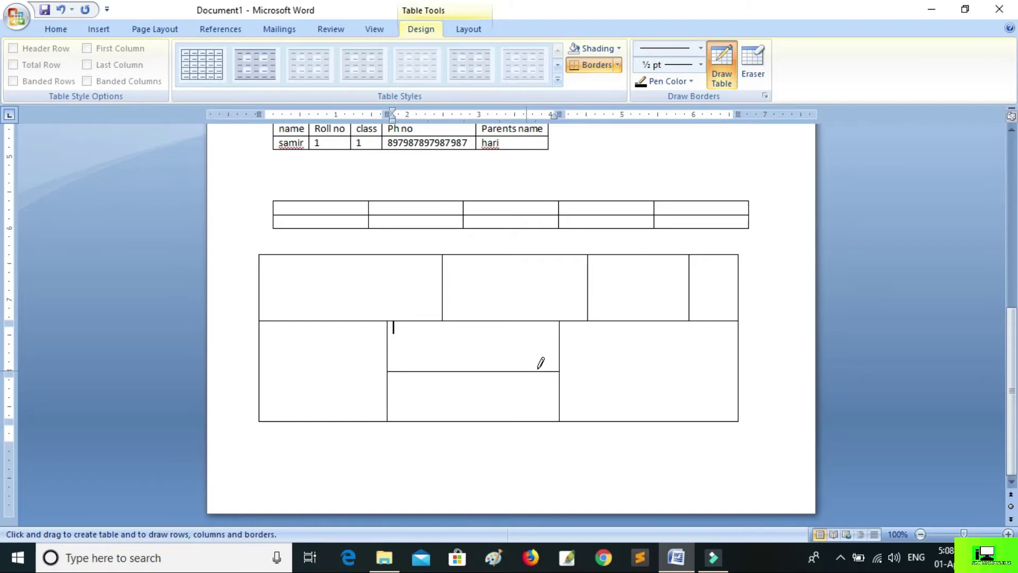
pyautogui.click(720, 85)
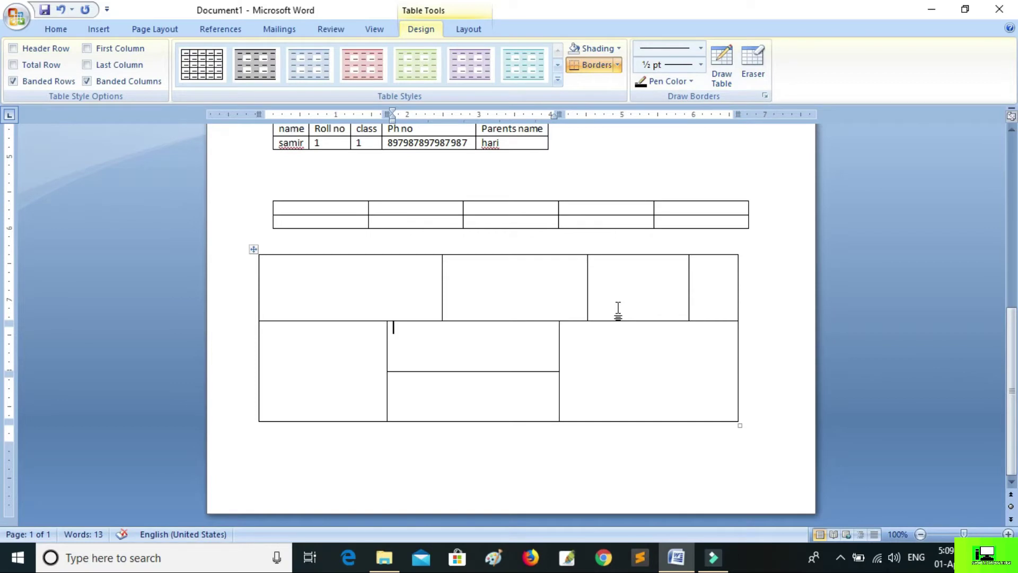
# Step: Browse the Insert Table options, then close them without inserting anything
pyautogui.click(92, 30)
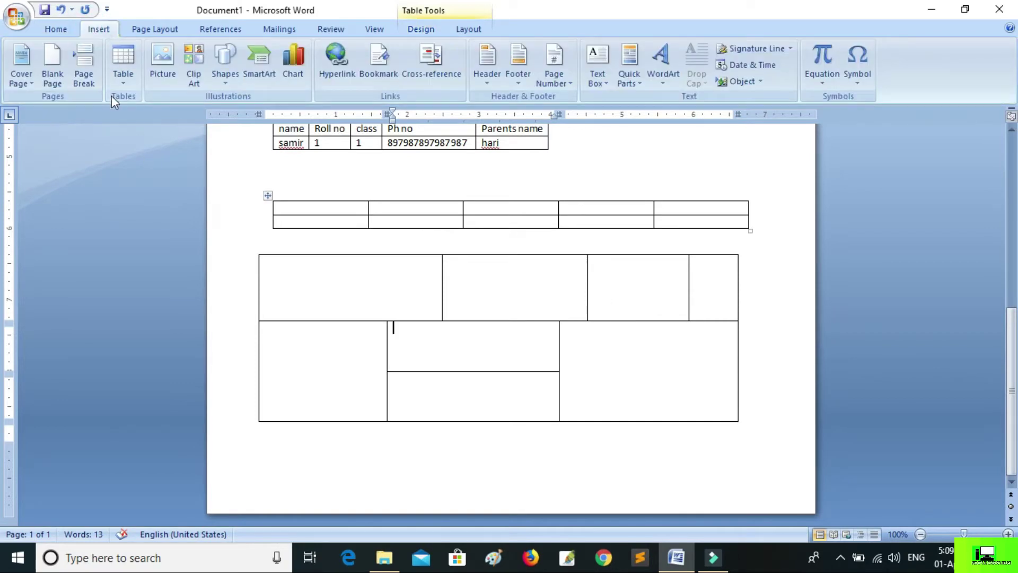
pyautogui.click(119, 81)
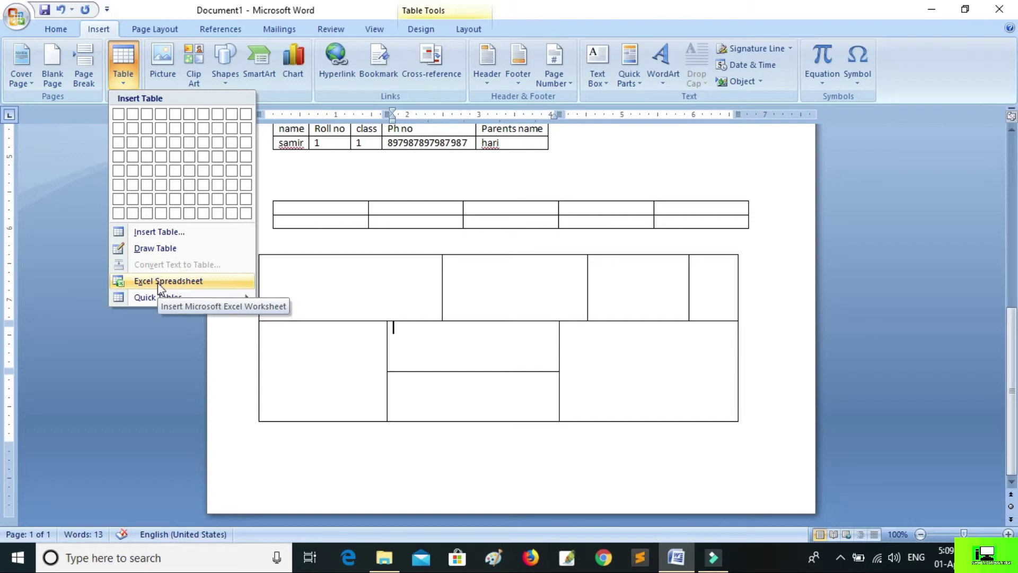
pyautogui.moveTo(158, 297)
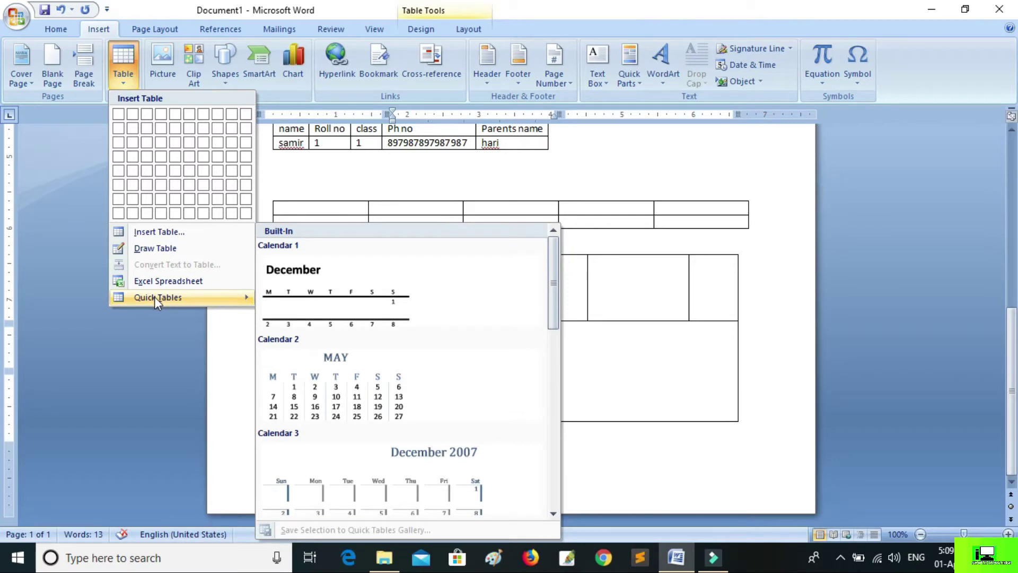
pyautogui.scroll(-3, 330, 313)
pyautogui.scroll(-3, 323, 365)
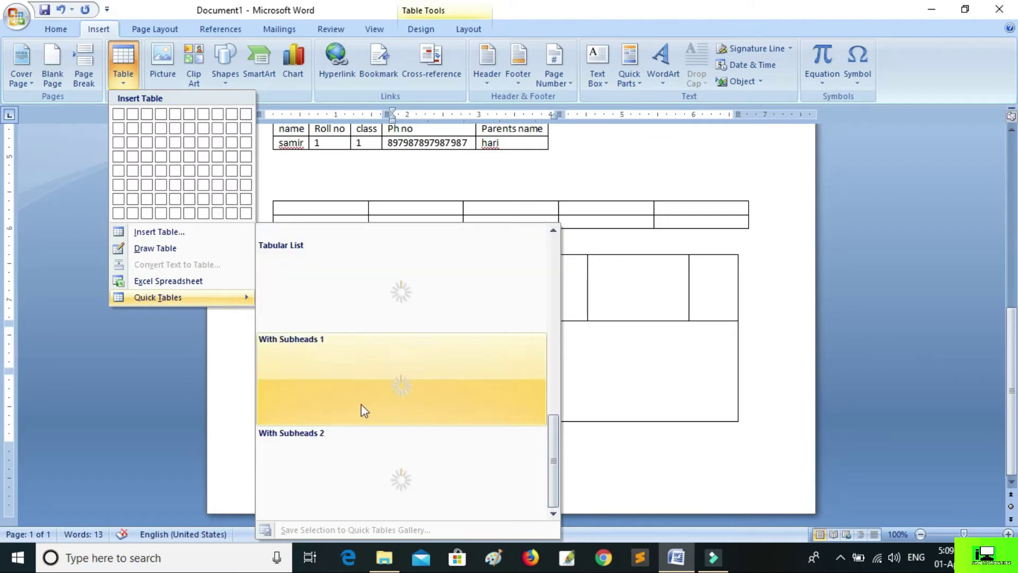
pyautogui.scroll(3, 363, 411)
pyautogui.scroll(3, 364, 411)
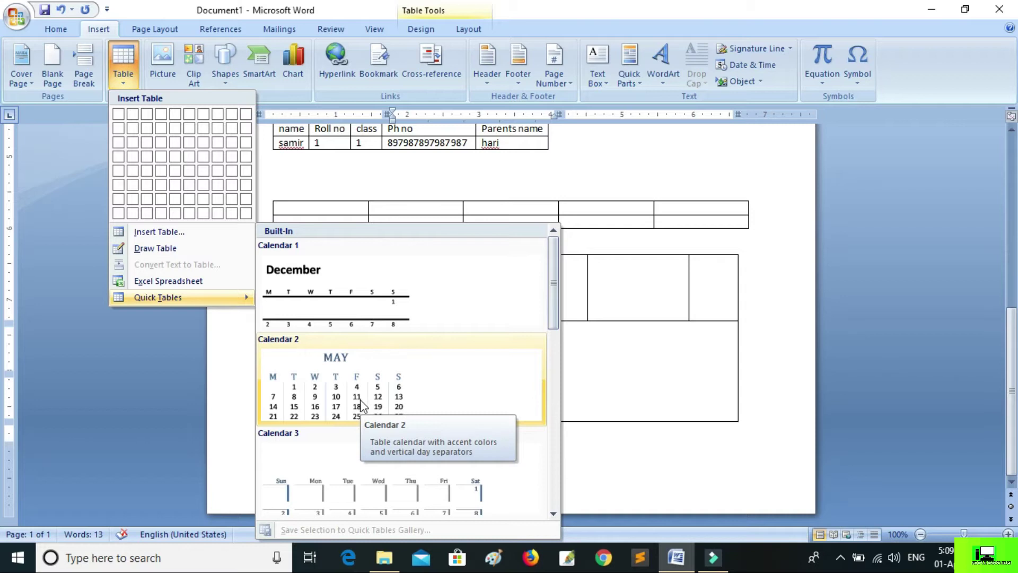
pyautogui.click(763, 361)
# Step: Add a page break below the hand-drawn table and bring up the table options on the new page
pyautogui.click(269, 467)
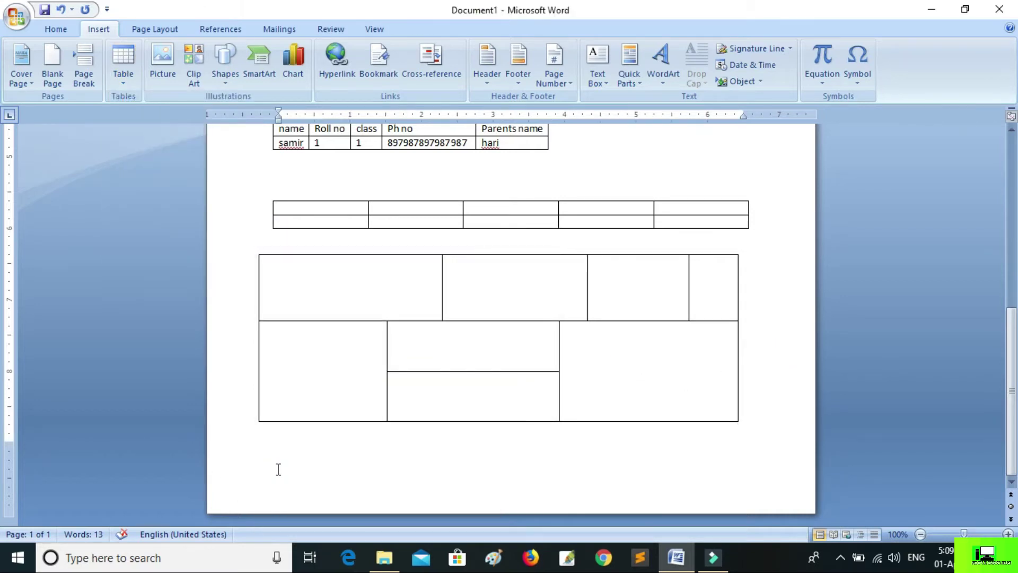
pyautogui.hotkey('ctrl', 'Return')
pyautogui.hotkey('ctrl', 'Return')
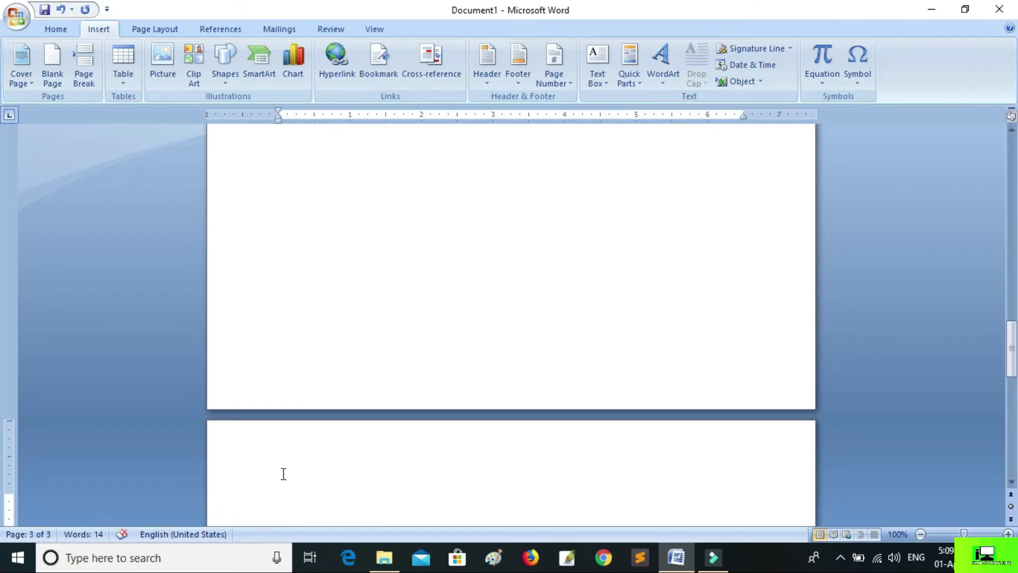
pyautogui.scroll(-3, 287, 450)
pyautogui.click(121, 79)
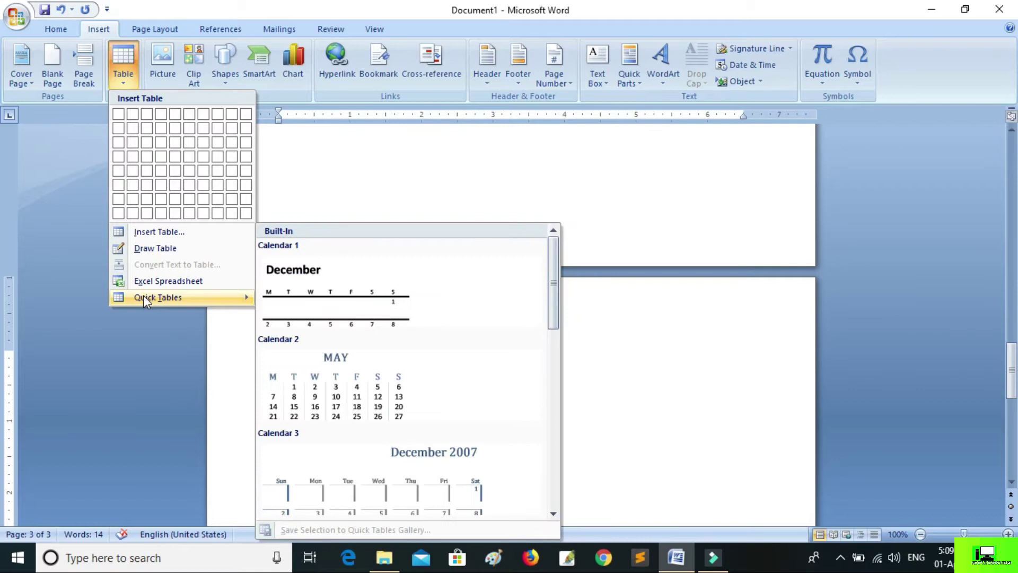
# Step: Insert the Calendar 2 quick table and replace its MAY title with DAYS
pyautogui.scroll(-5, 382, 342)
pyautogui.scroll(5, 404, 347)
pyautogui.click(332, 370)
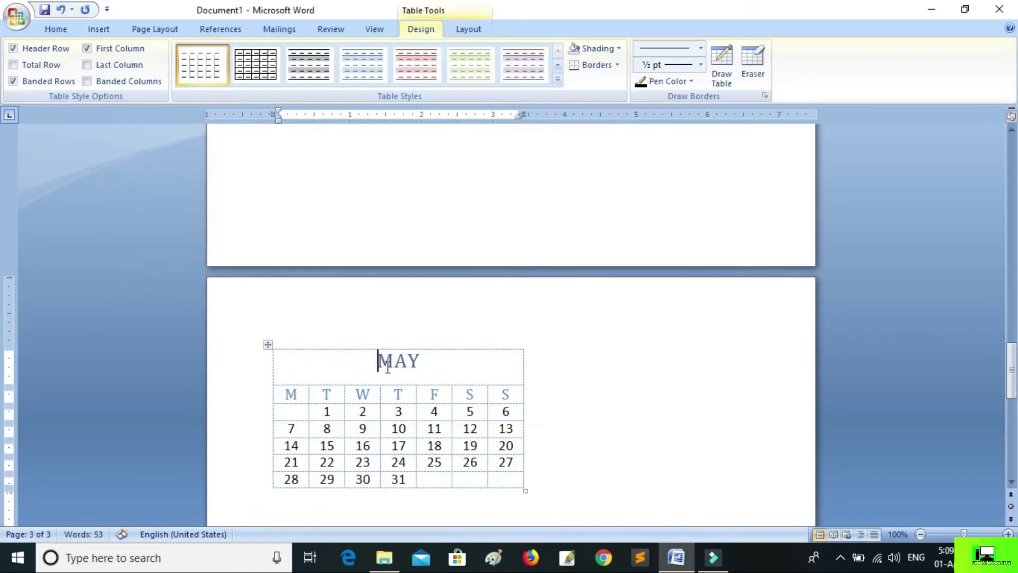
pyautogui.click(422, 363)
pyautogui.press('BackSpace')
pyautogui.press('BackSpace')
pyautogui.press('BackSpace')
pyautogui.write('DAYS')
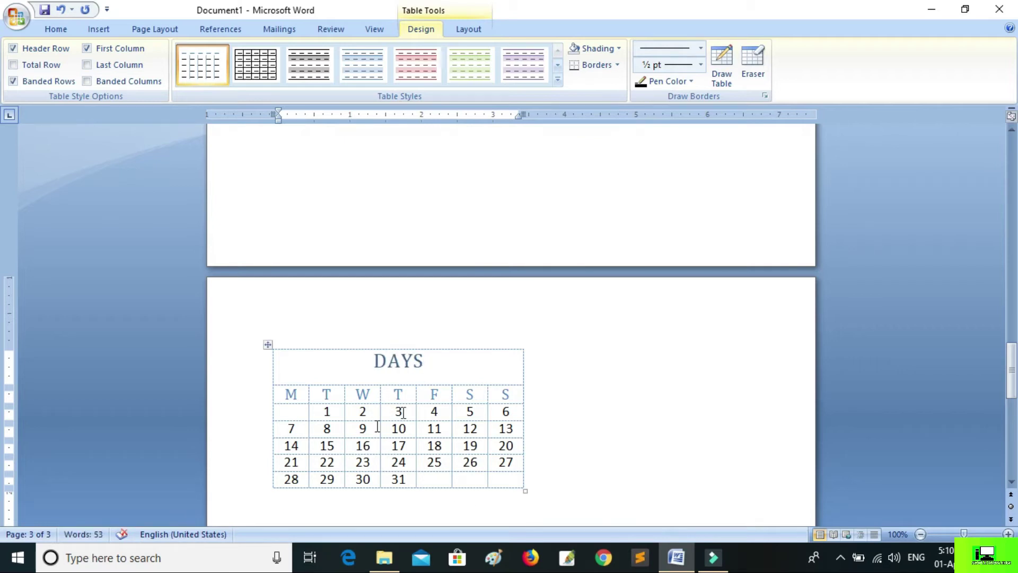
pyautogui.click(99, 28)
pyautogui.click(126, 82)
pyautogui.moveTo(159, 297)
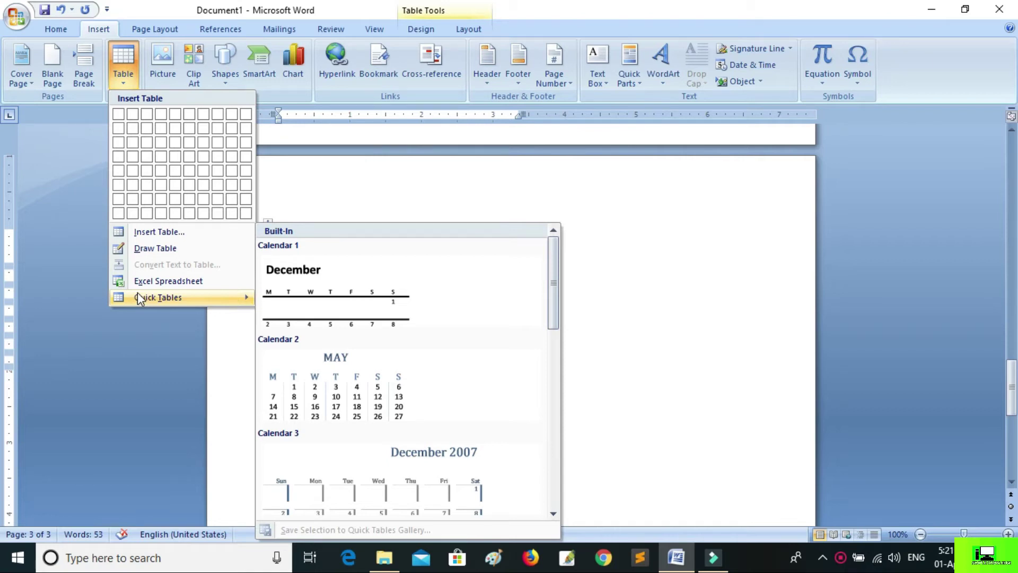
pyautogui.write('DAYS')
# Step: Insert a blank table of three columns and four rows below the DAYS calendar
pyautogui.click(422, 36)
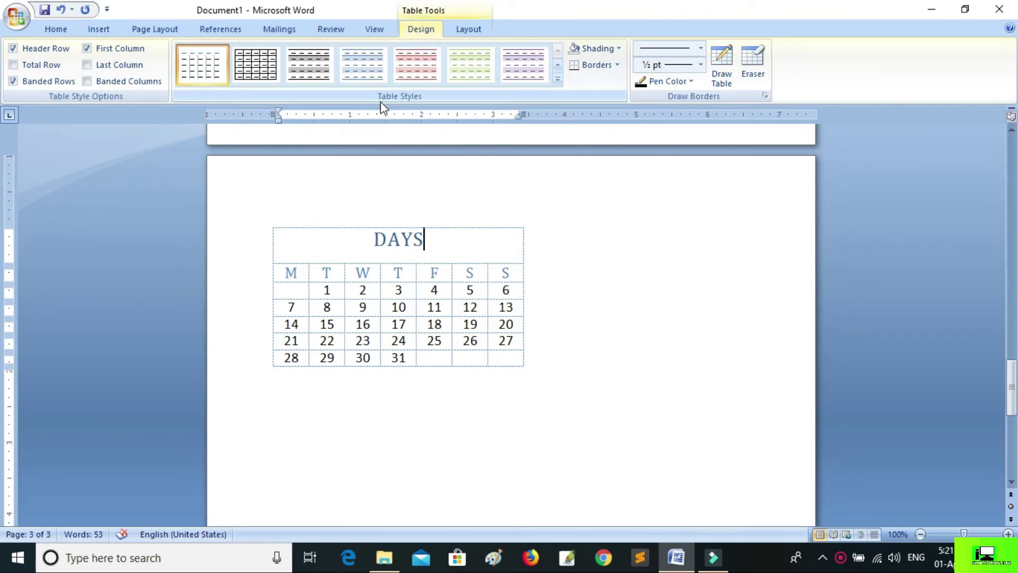
pyautogui.click(281, 430)
pyautogui.click(97, 30)
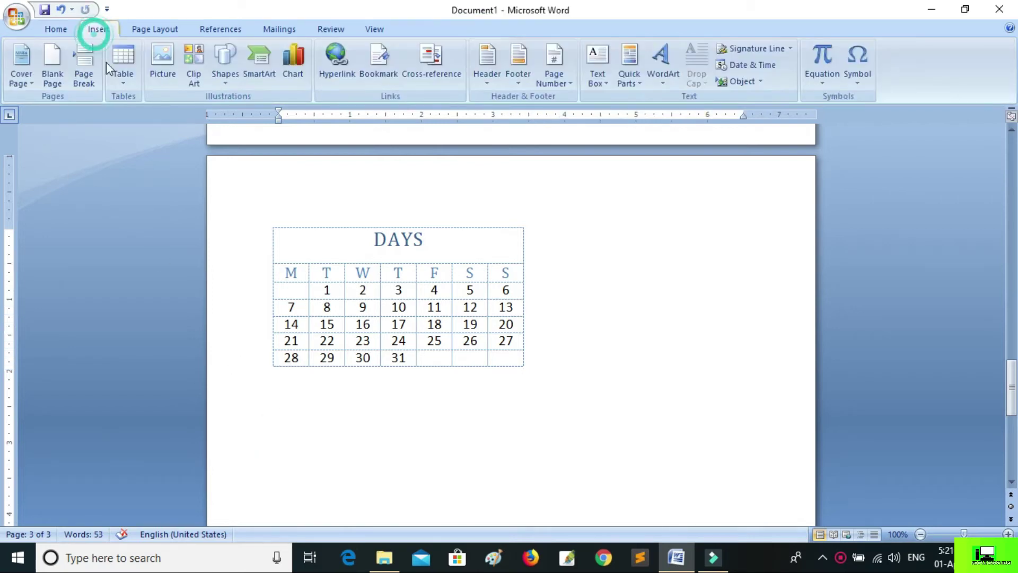
pyautogui.click(126, 80)
pyautogui.click(147, 156)
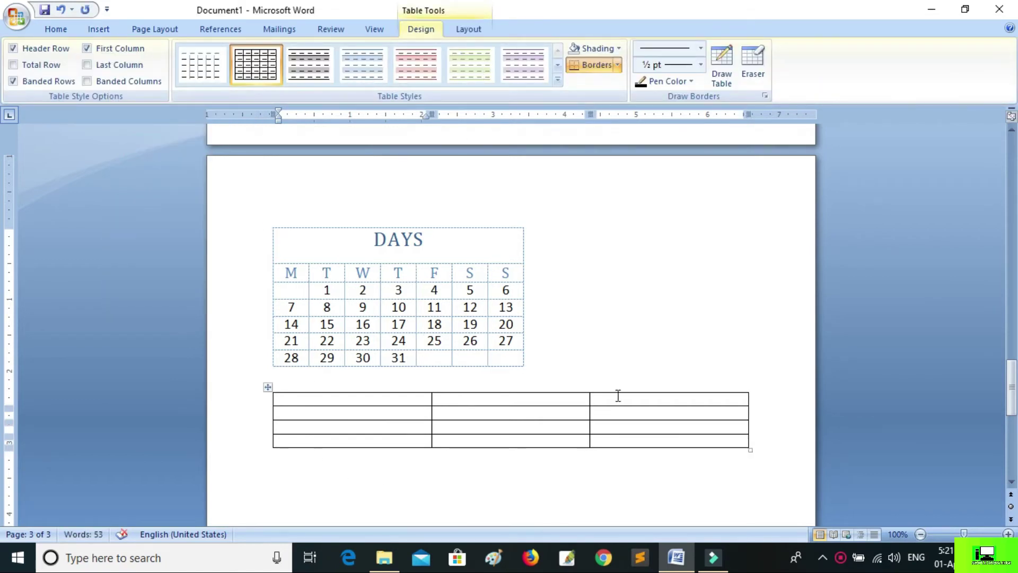
# Step: Apply the black-and-grey banded style and enter Name, Class, Roll no headers plus three student rows (class 1, roll 1–3)
pyautogui.click(558, 80)
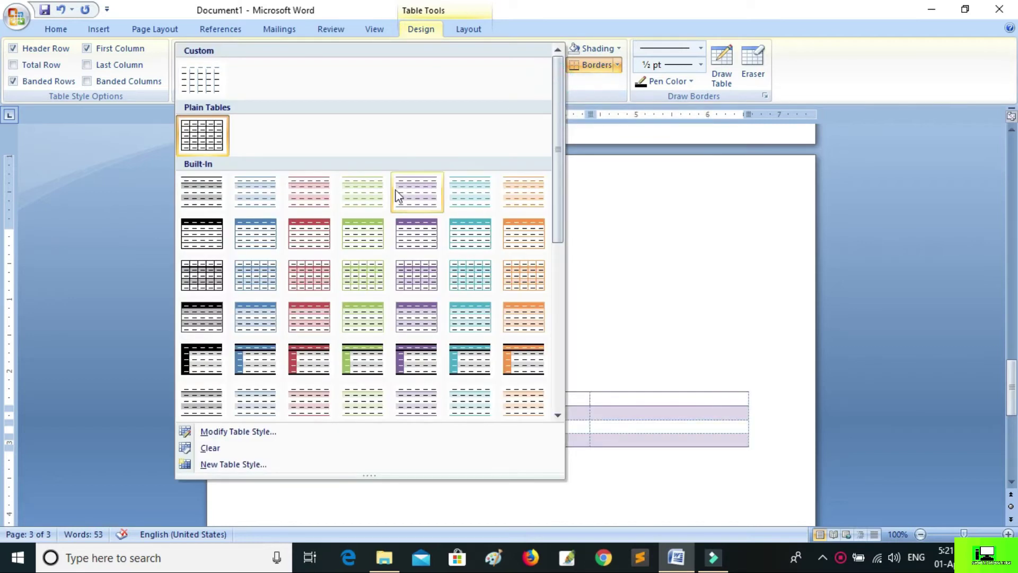
pyautogui.click(205, 321)
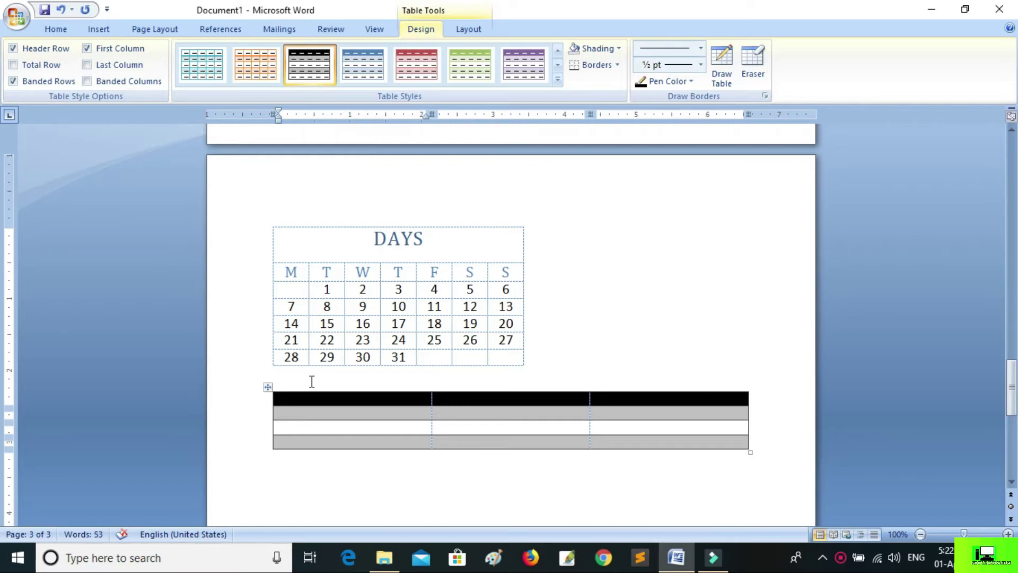
pyautogui.write('Name\tClass\tRoll no\t')
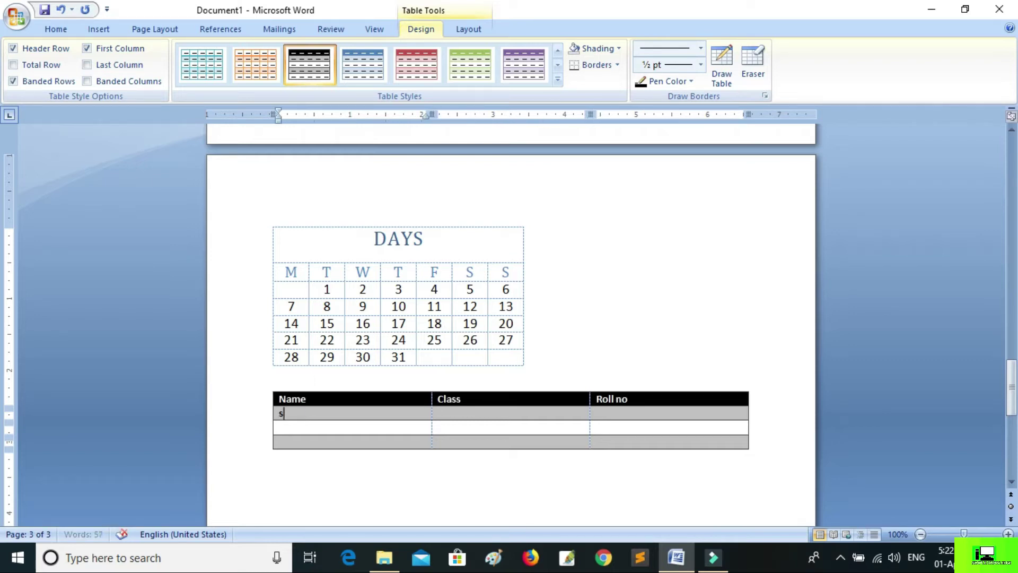
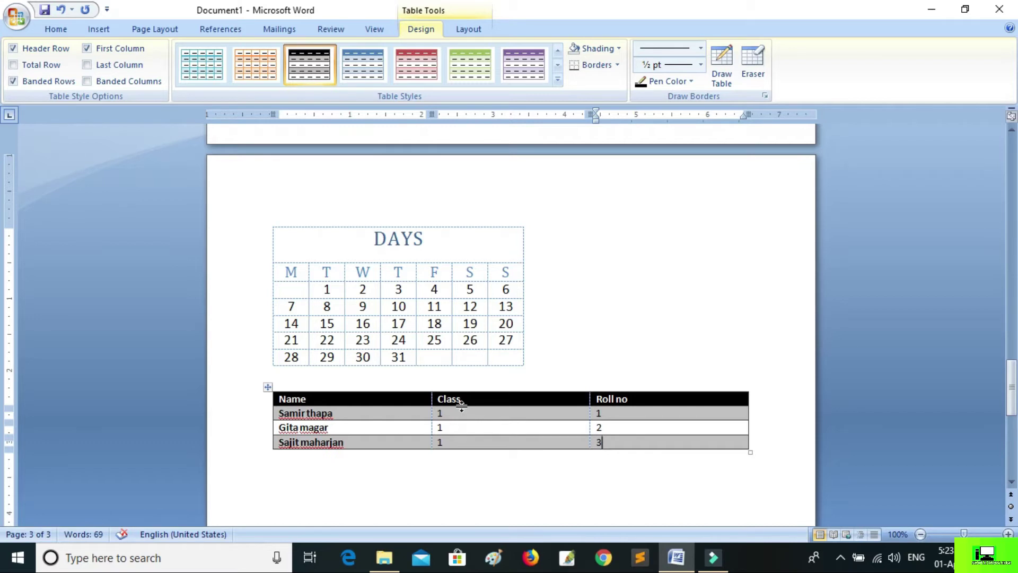
pyautogui.click(269, 385)
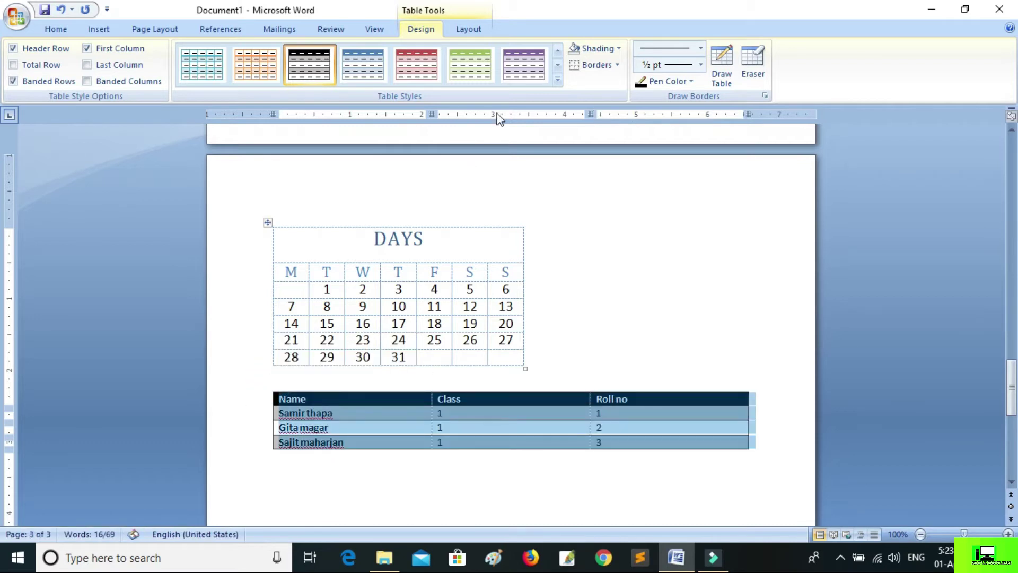
# Step: Try Table Grid, then apply the style with a black header row and first column
pyautogui.click(558, 79)
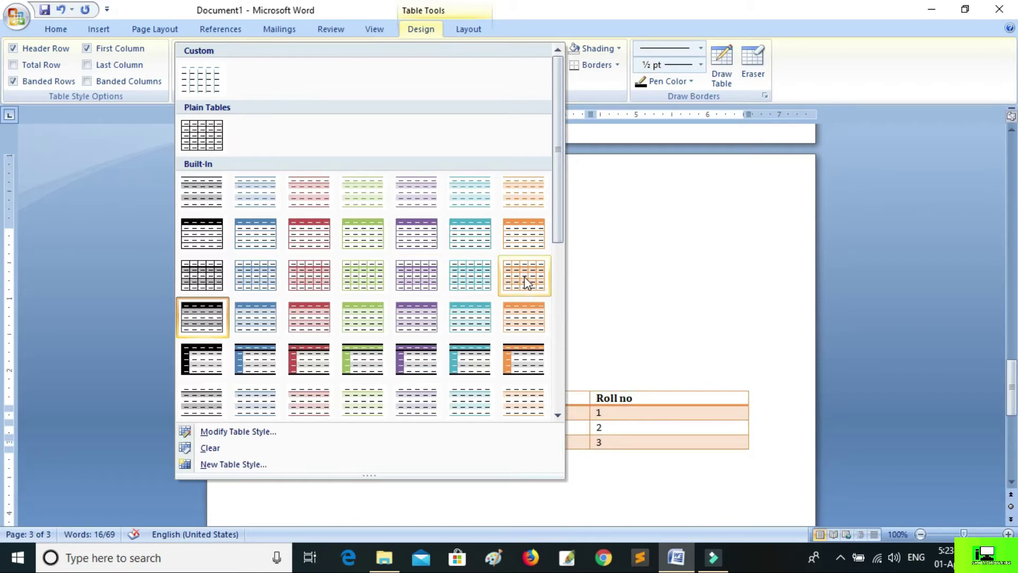
pyautogui.click(207, 141)
pyautogui.moveTo(502, 406)
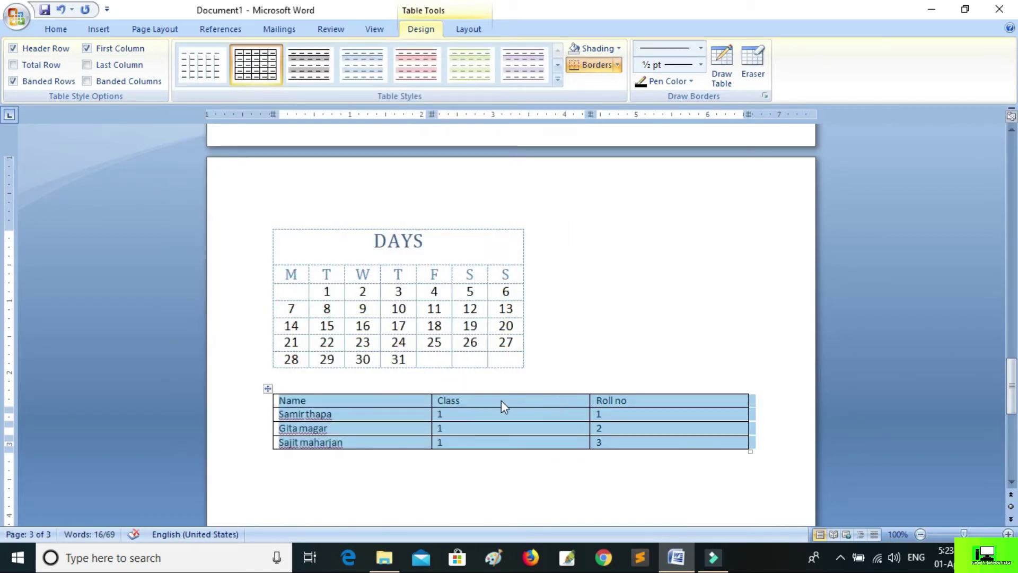
pyautogui.click(557, 78)
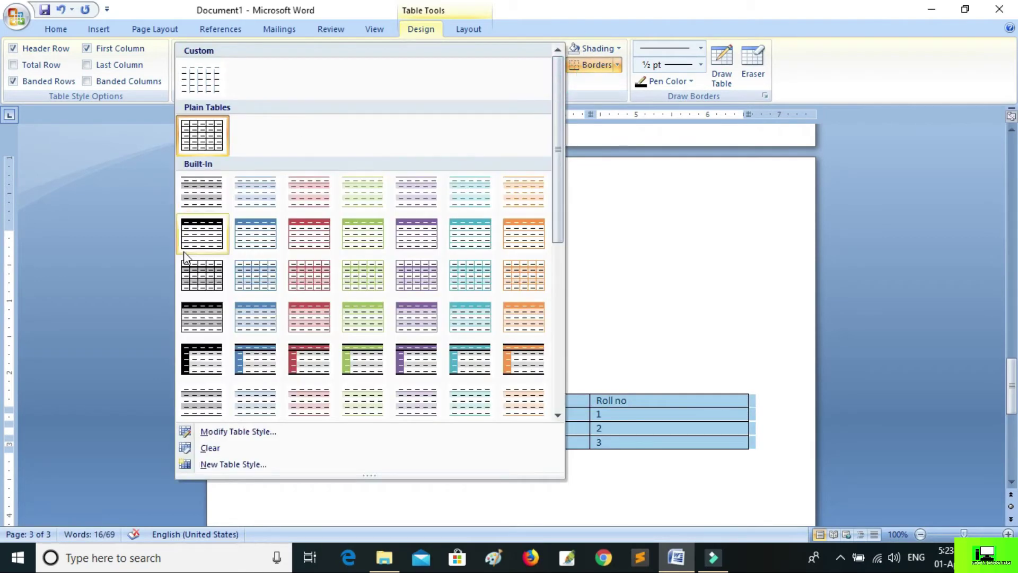
pyautogui.click(201, 354)
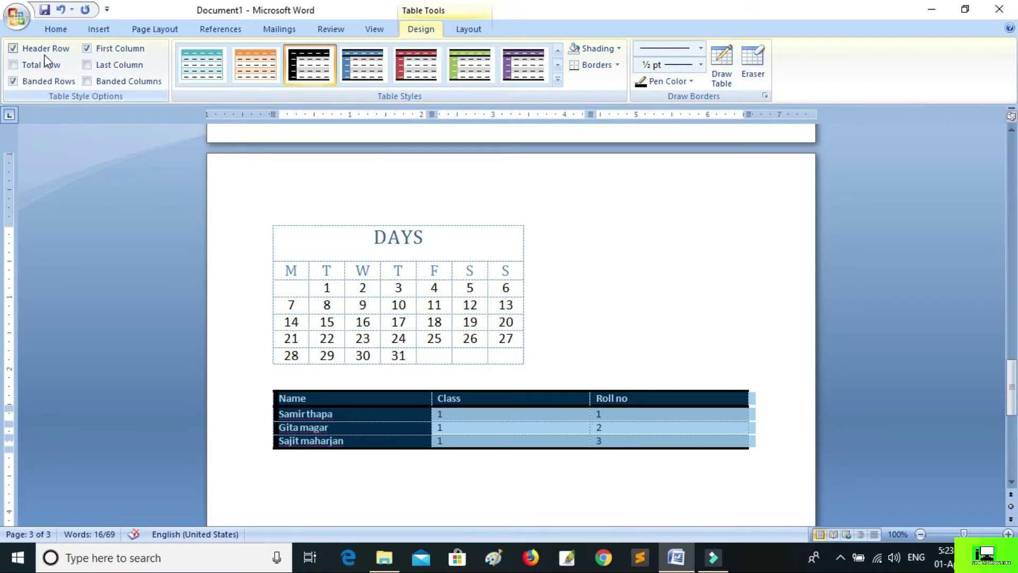
pyautogui.click(264, 482)
pyautogui.click(307, 398)
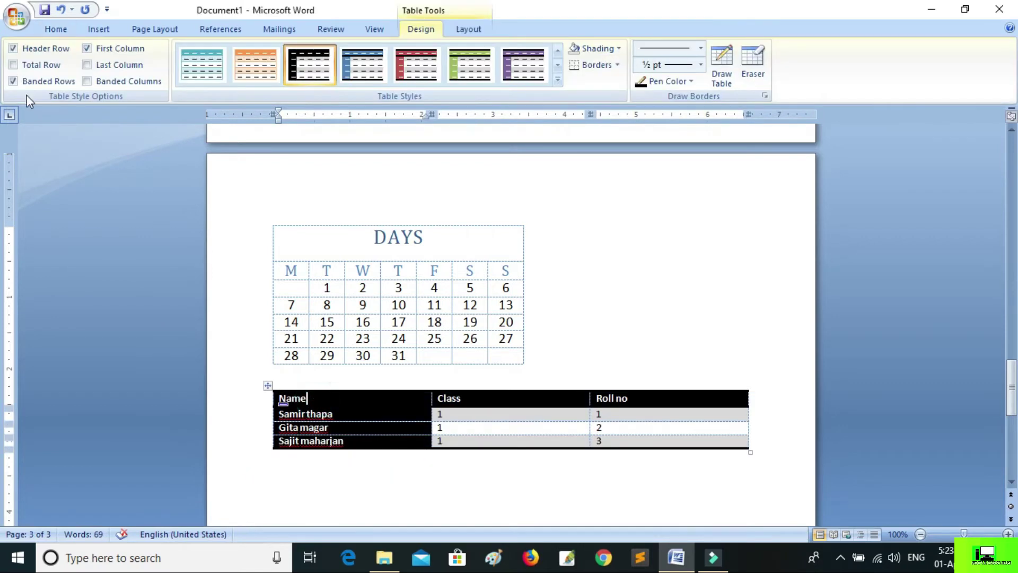
# Step: Toggle the Header Row, Total Row and Last Column style options on and off to compare
pyautogui.click(46, 51)
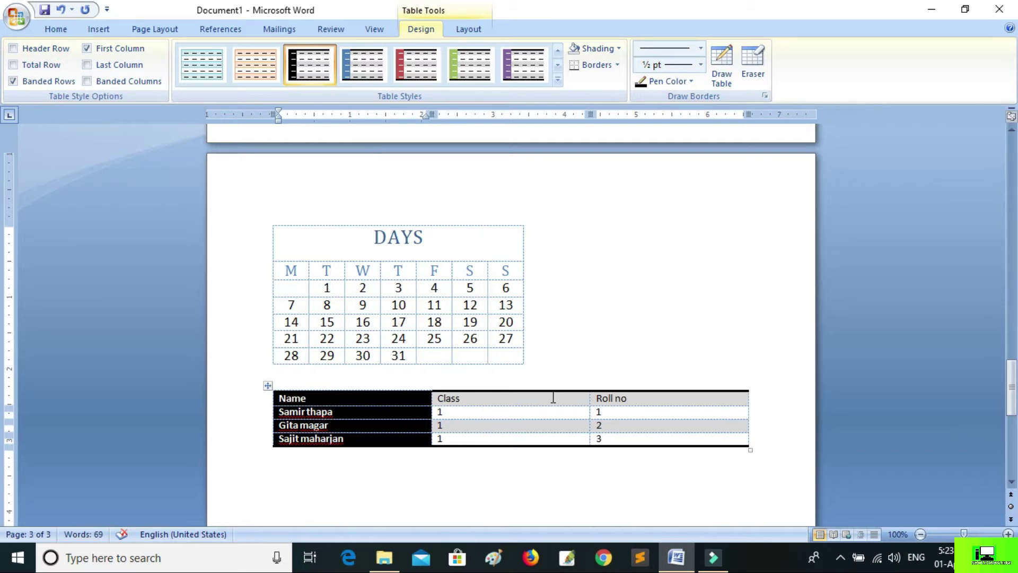
pyautogui.click(46, 53)
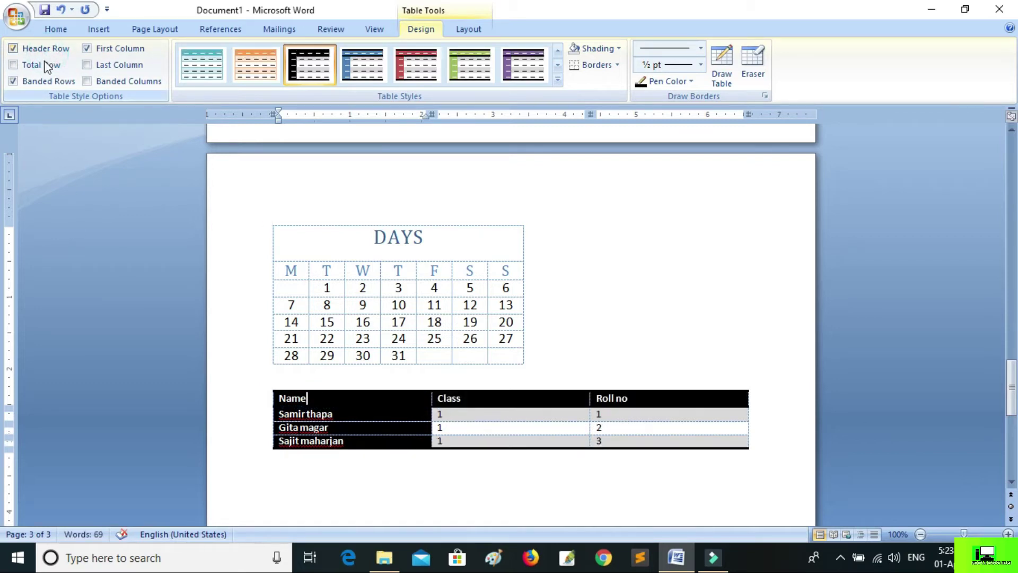
pyautogui.click(32, 68)
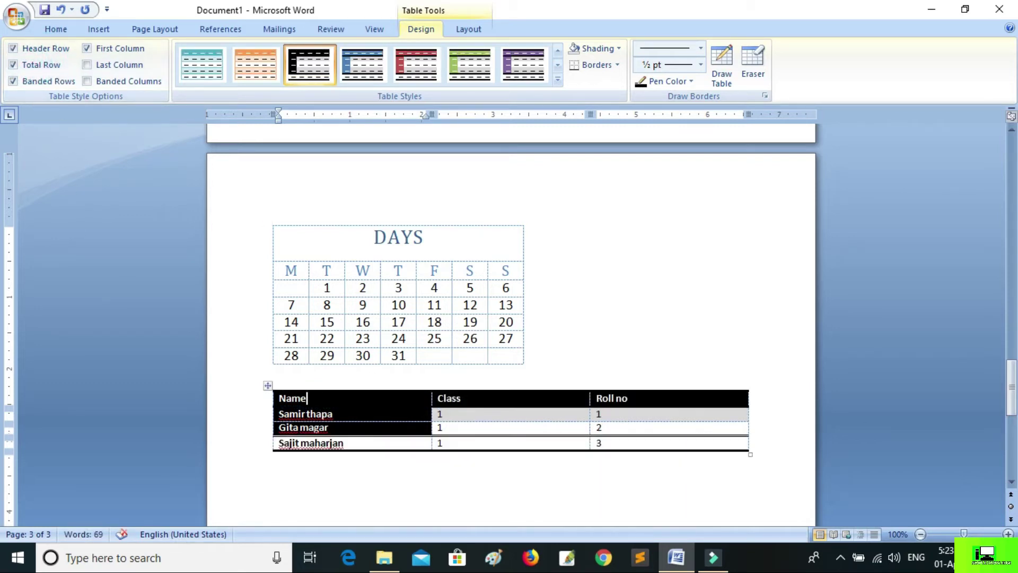
pyautogui.click(108, 66)
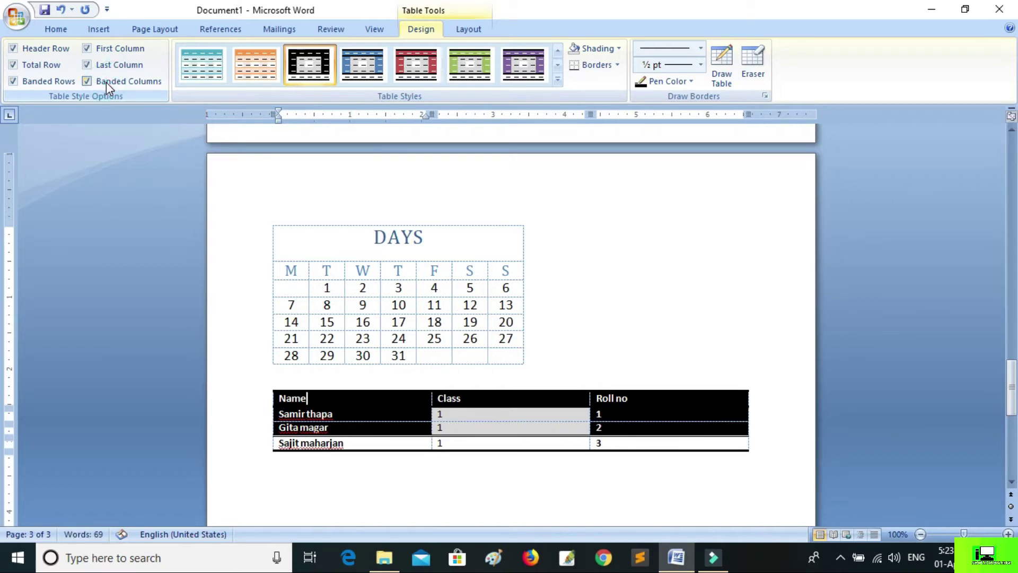
pyautogui.click(100, 66)
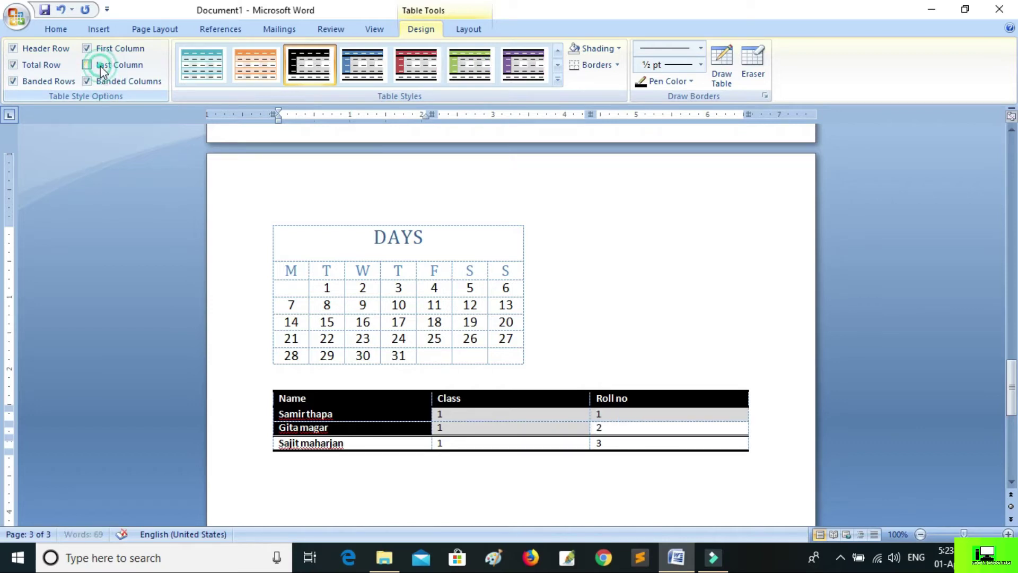
pyautogui.click(11, 65)
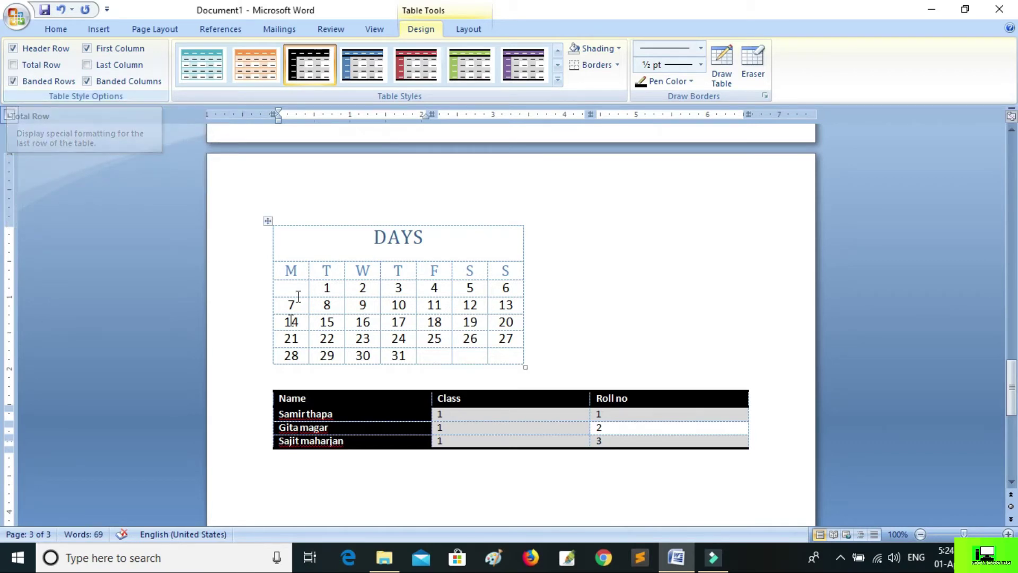
# Step: Apply the orange table style with Header Row and Total Row enabled
pyautogui.click(269, 387)
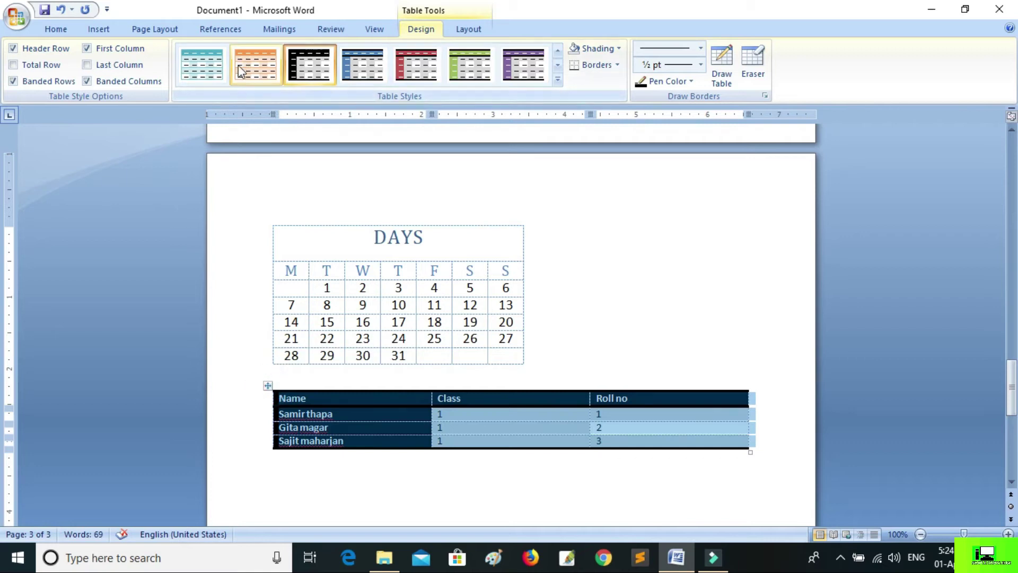
pyautogui.click(255, 64)
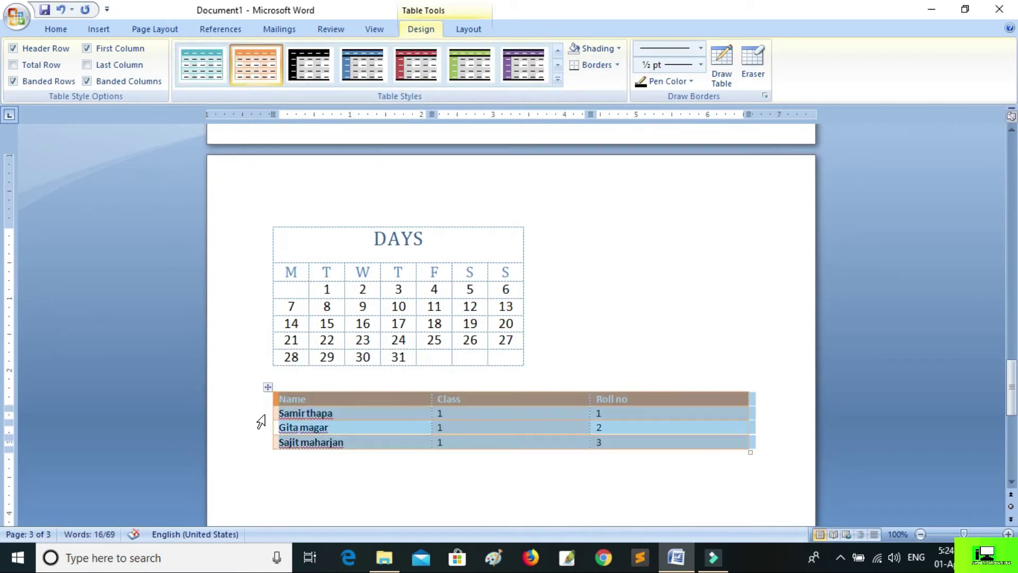
pyautogui.click(316, 402)
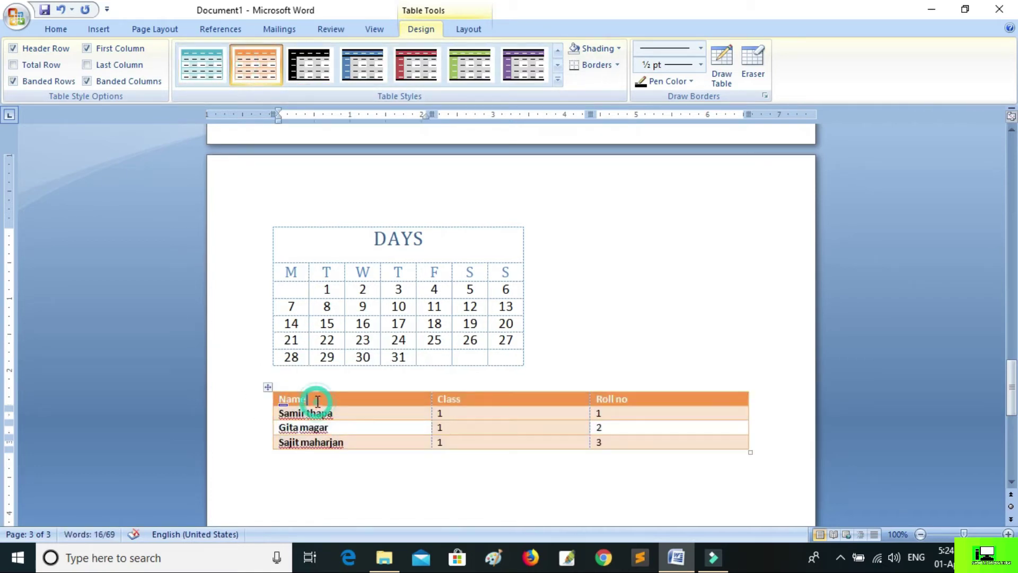
pyautogui.click(47, 50)
pyautogui.click(109, 68)
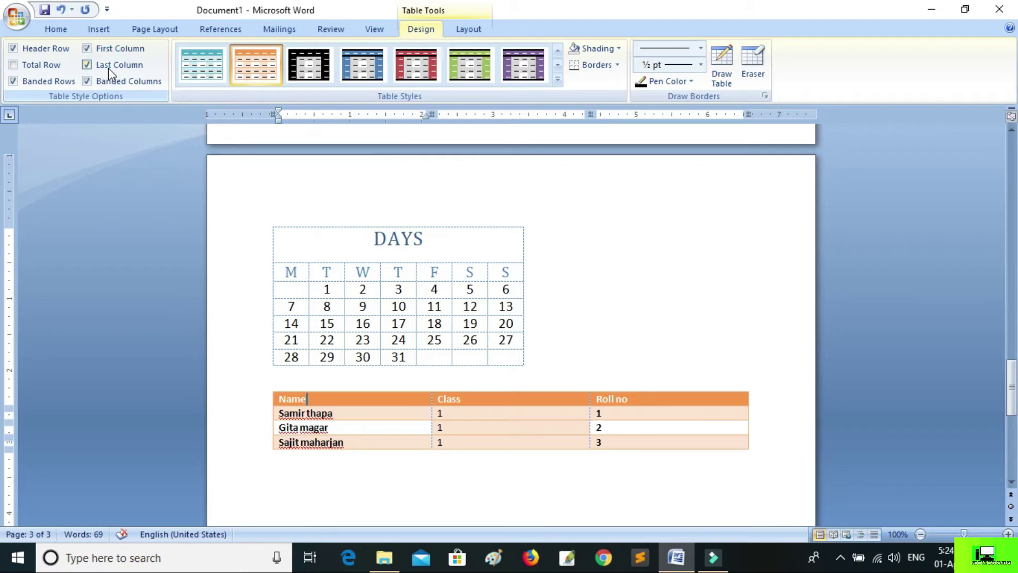
pyautogui.click(108, 68)
pyautogui.click(14, 65)
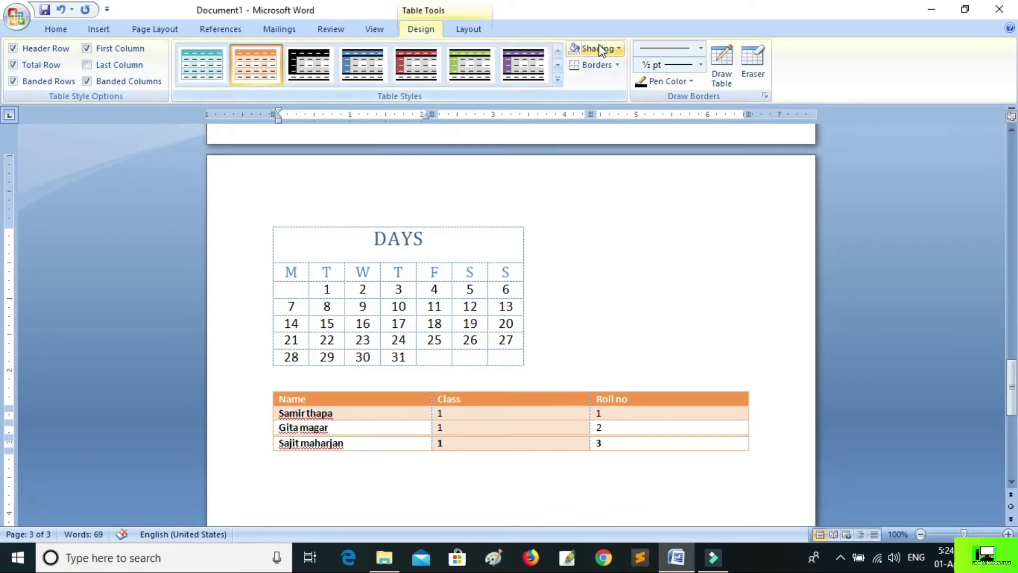
# Step: Shade the student table's header row red
pyautogui.click(620, 48)
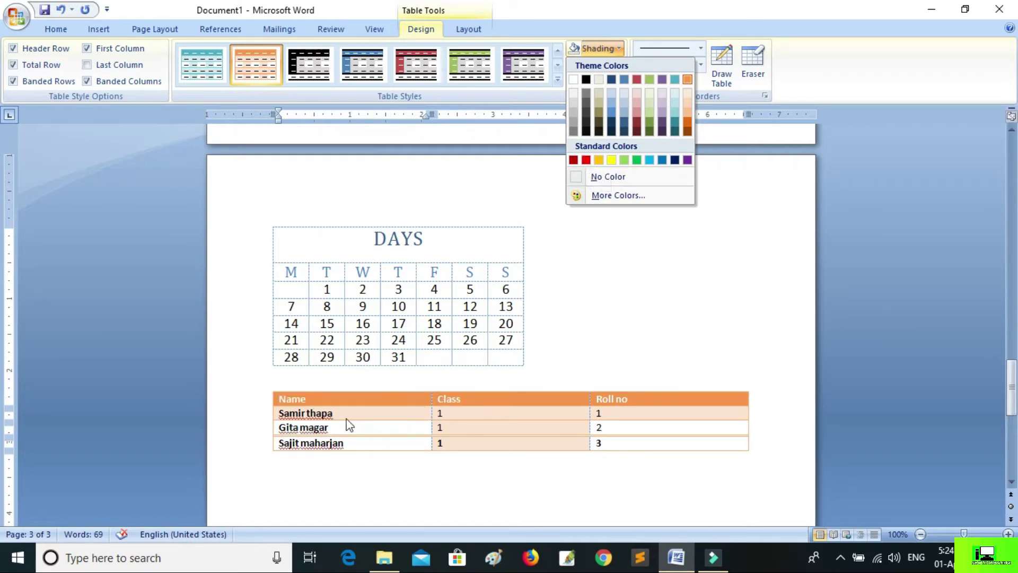
pyautogui.click(329, 399)
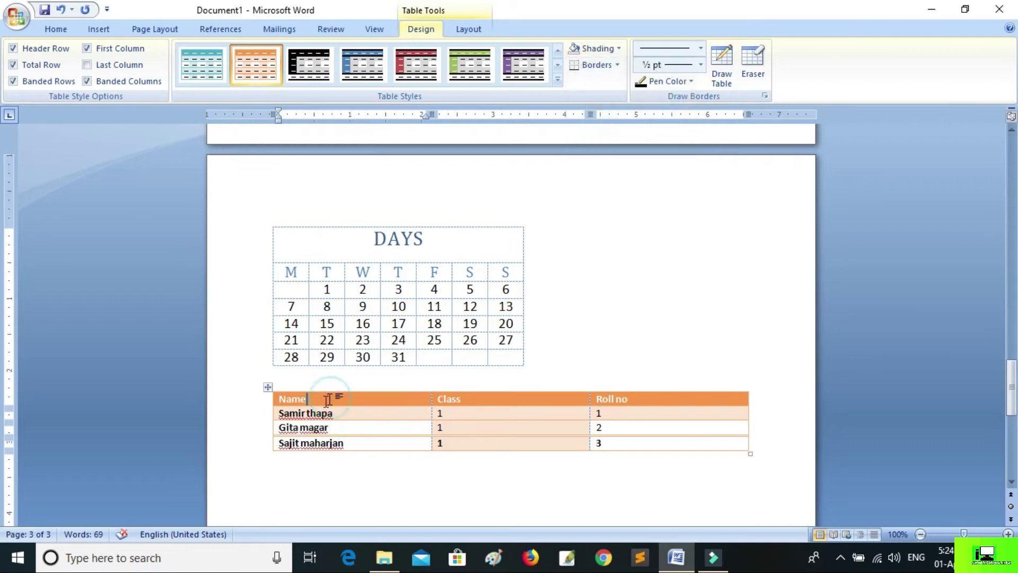
pyautogui.click(276, 399)
pyautogui.moveTo(406, 403); pyautogui.dragTo(661, 400)
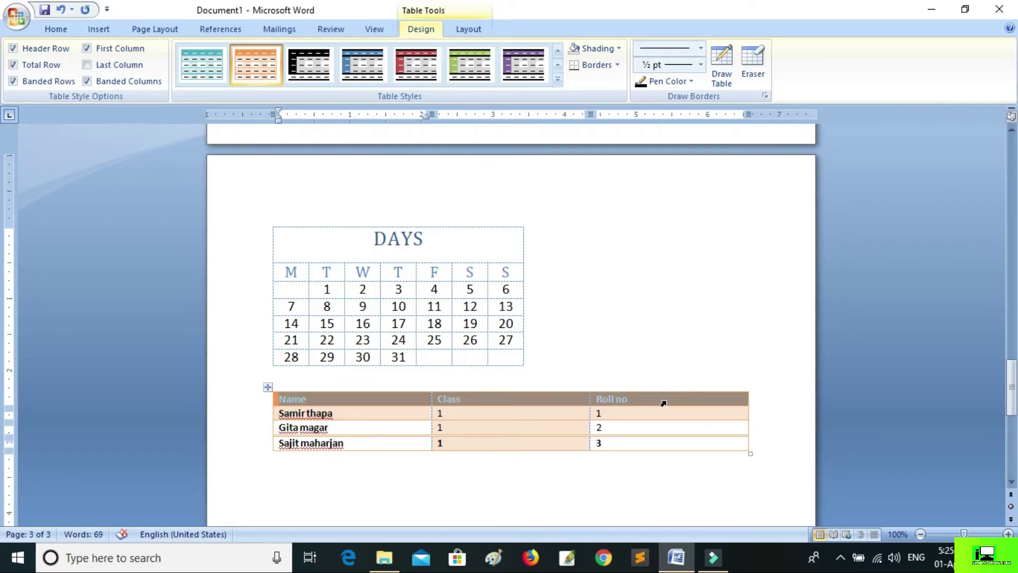
pyautogui.click(620, 50)
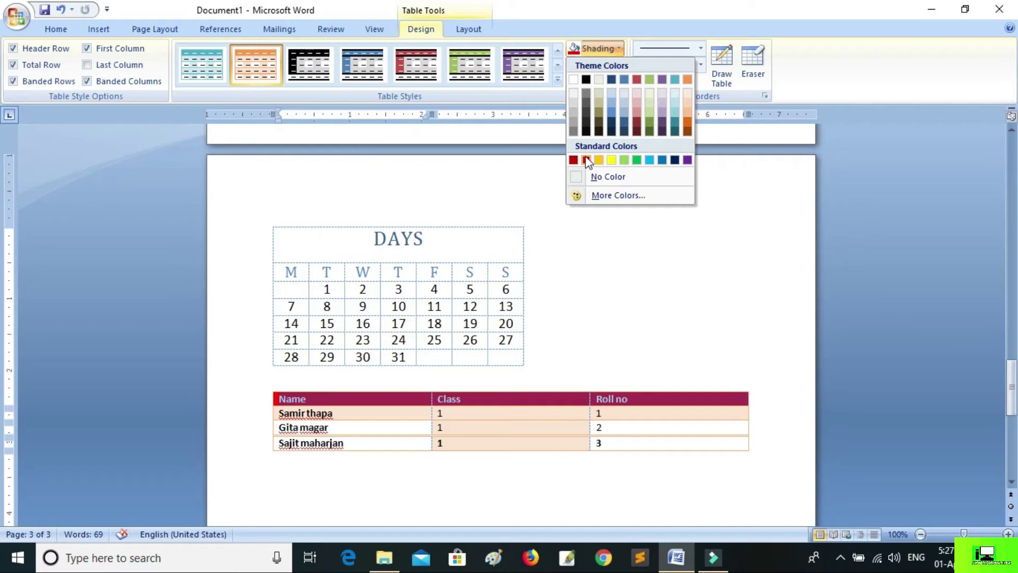
pyautogui.click(587, 160)
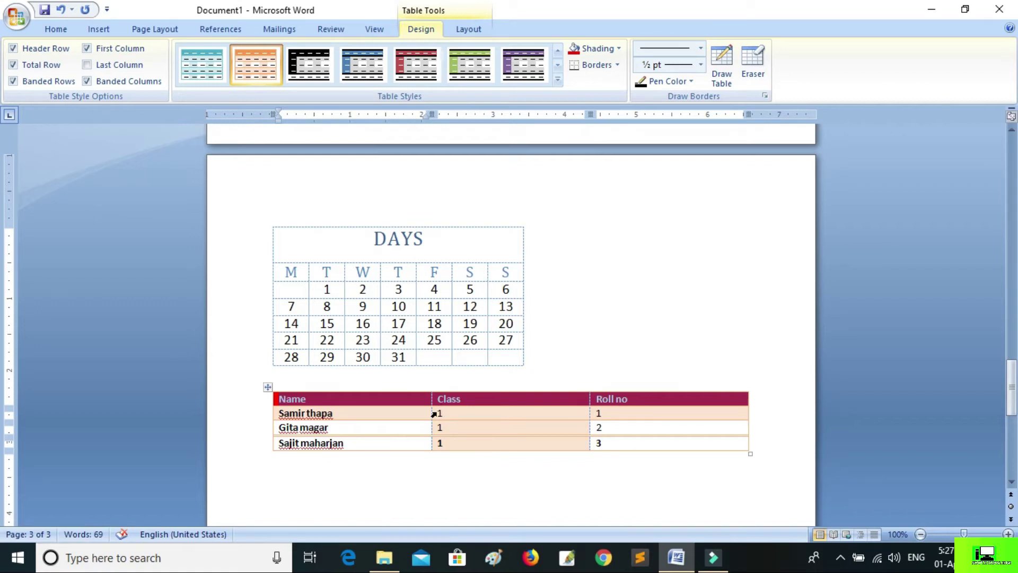
# Step: Shade the Class column's data cells green
pyautogui.moveTo(447, 413); pyautogui.dragTo(449, 442)
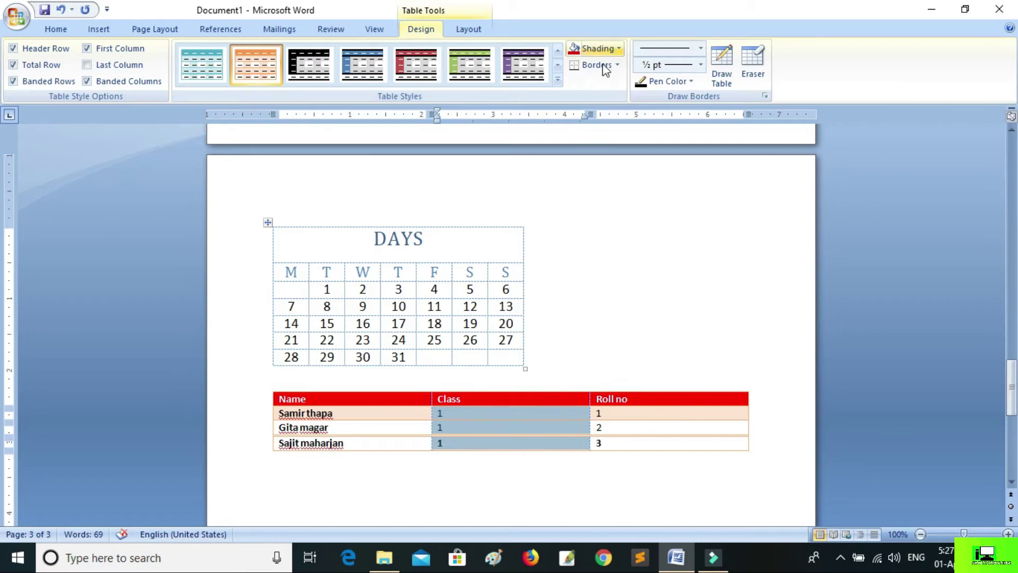
pyautogui.click(617, 49)
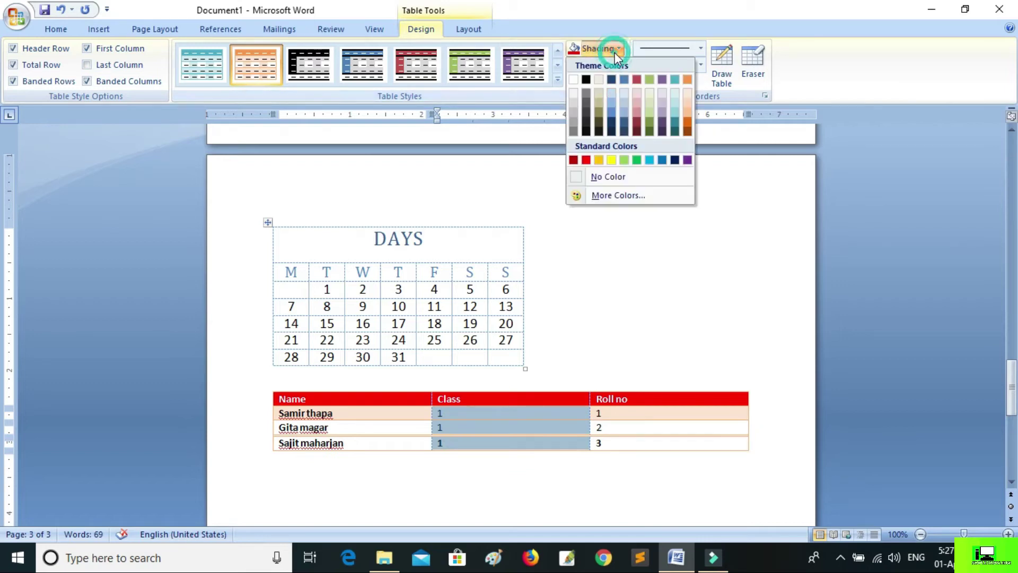
pyautogui.click(635, 159)
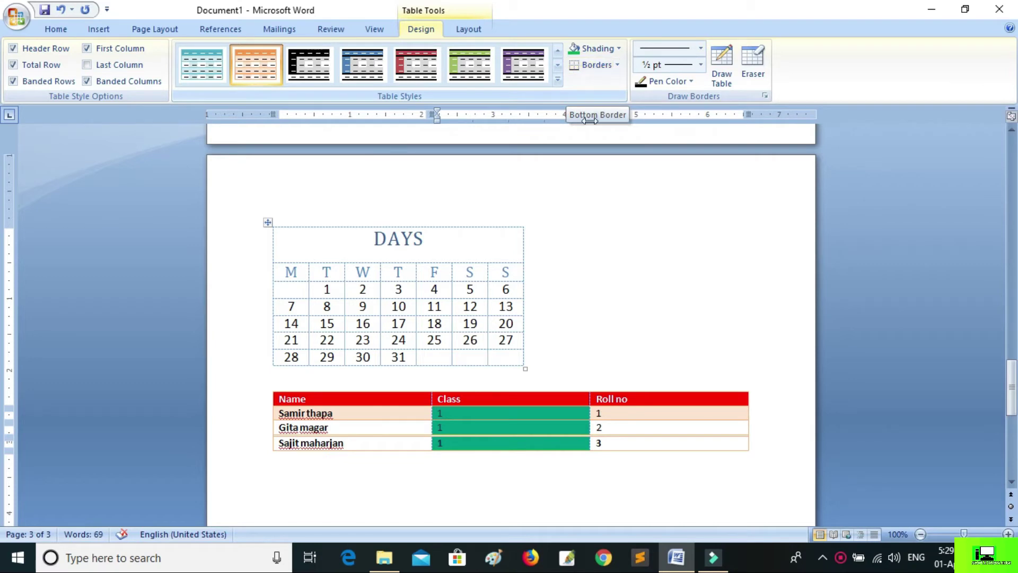
# Step: Apply the light green banded table style to the student table
pyautogui.click(269, 390)
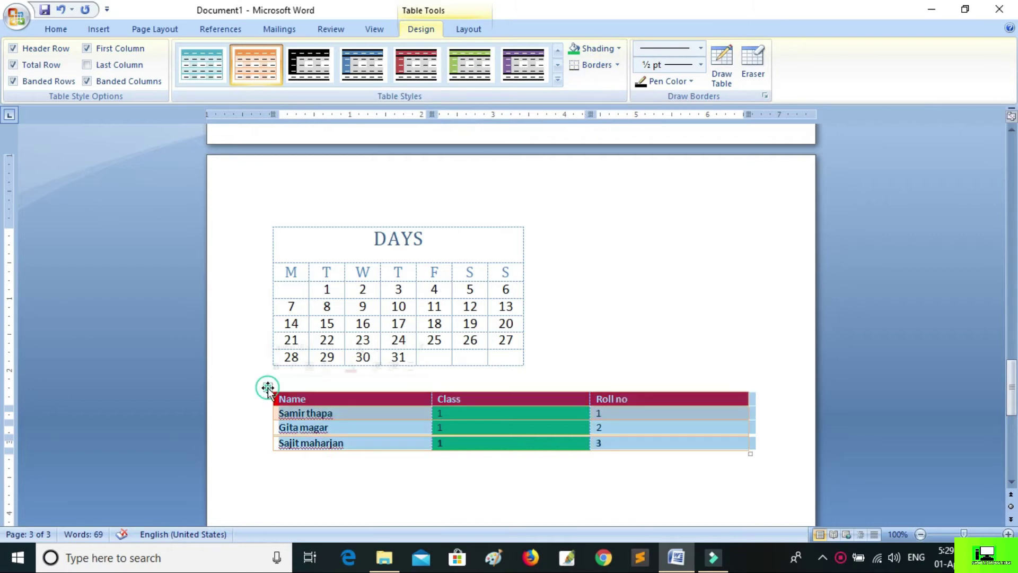
pyautogui.click(558, 80)
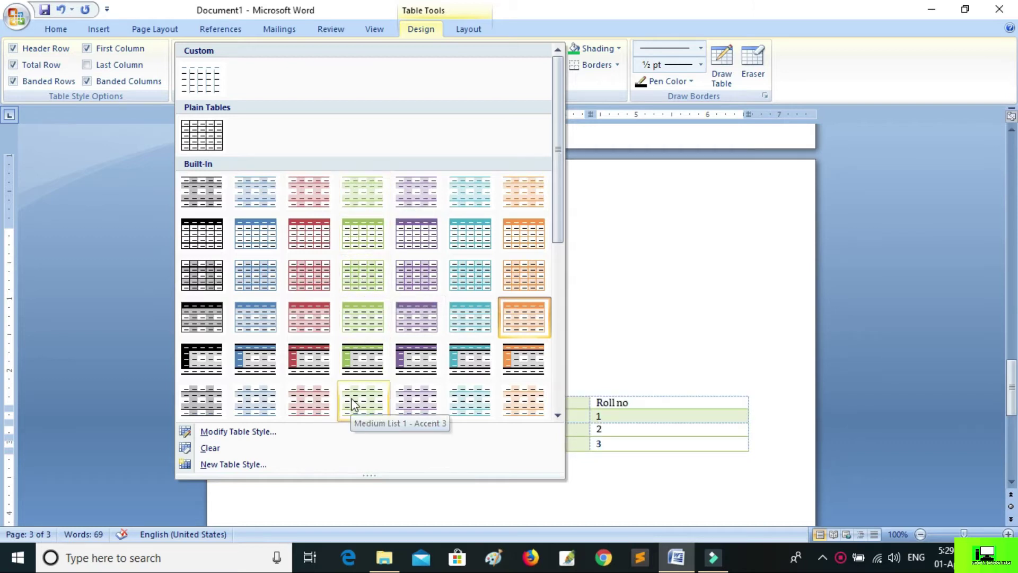
pyautogui.scroll(-3, 355, 404)
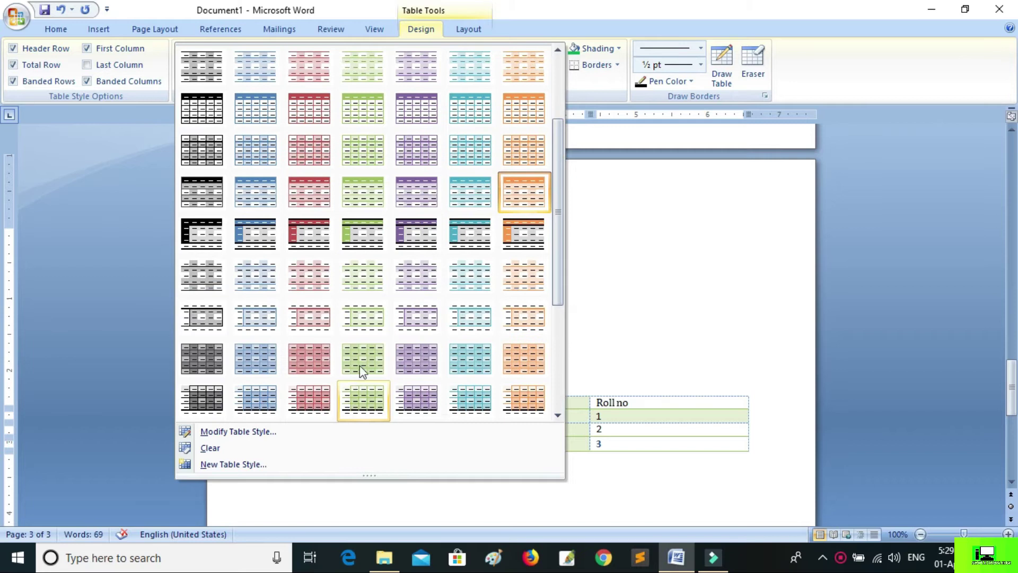
pyautogui.click(363, 292)
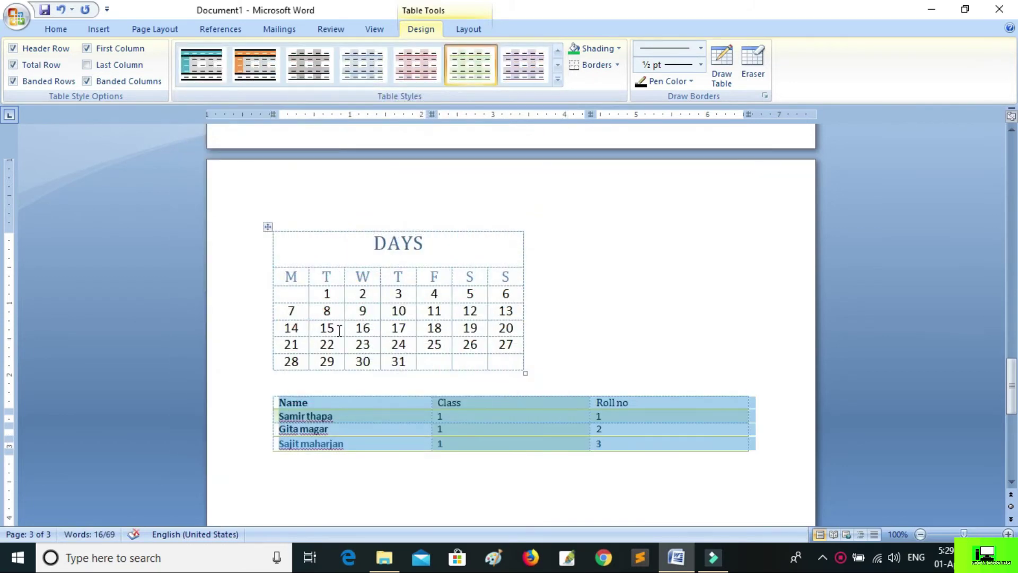
pyautogui.click(321, 494)
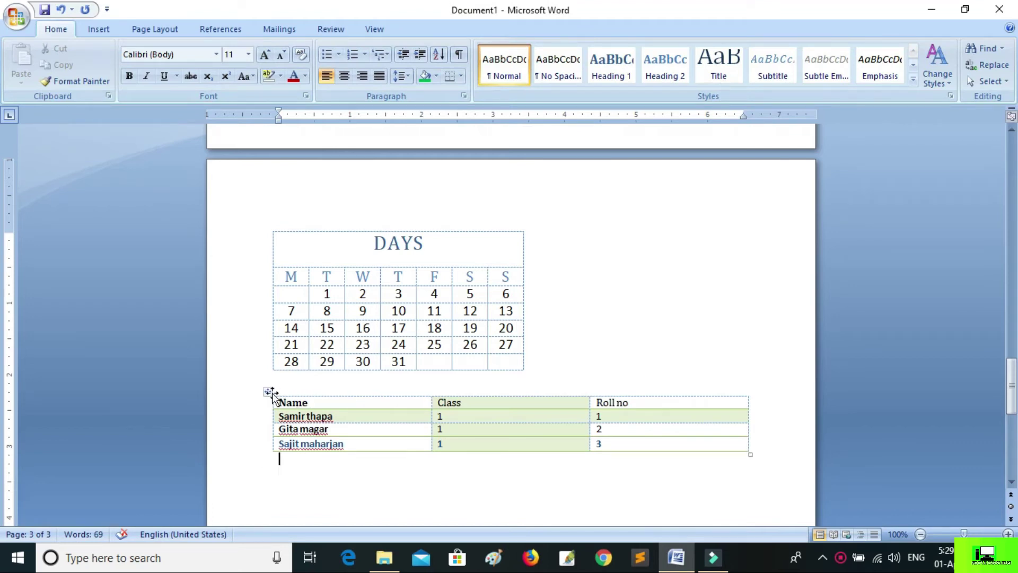
# Step: Try top, left and all borders, then set No Border on the student table
pyautogui.click(271, 393)
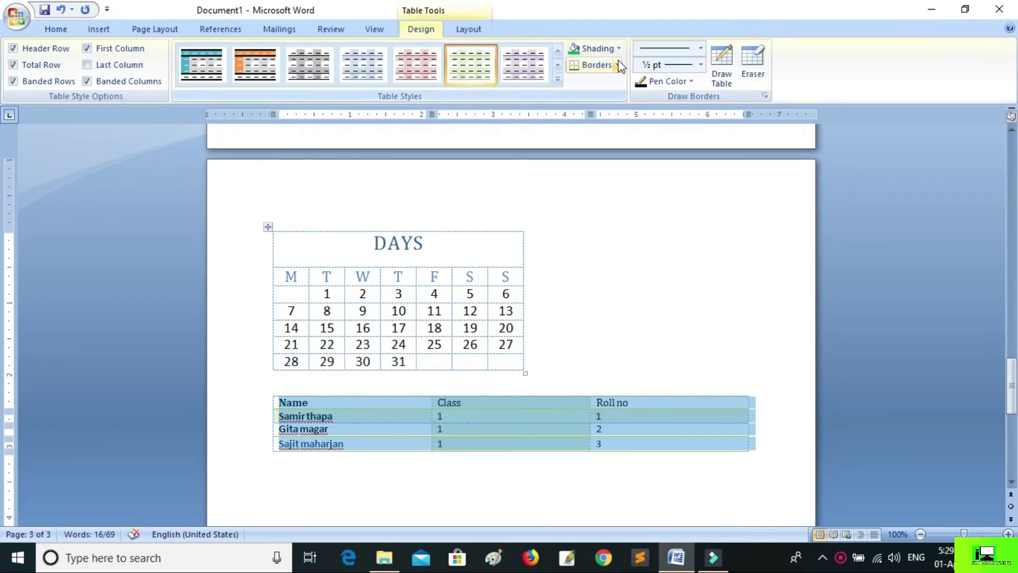
pyautogui.click(619, 65)
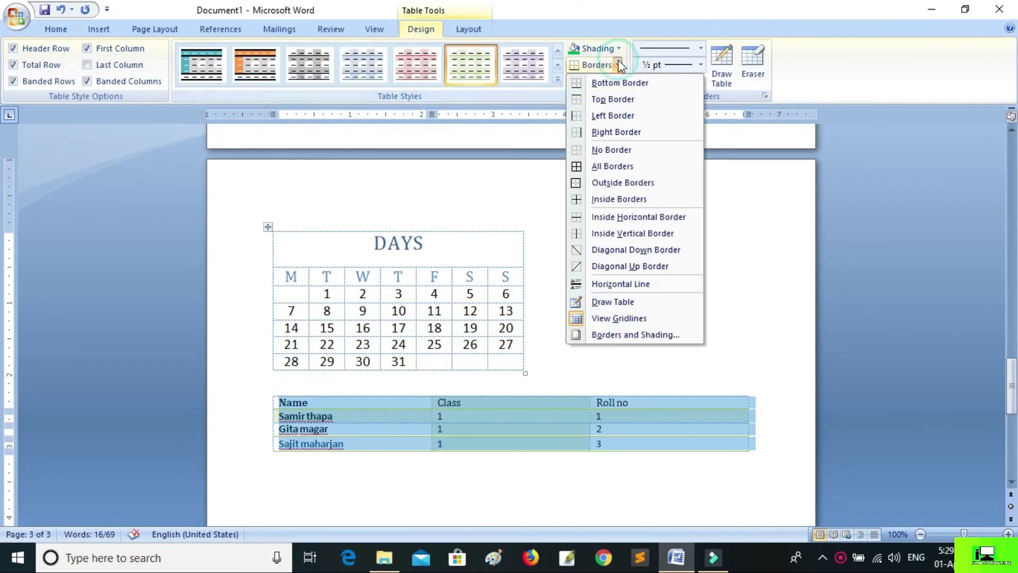
pyautogui.click(609, 100)
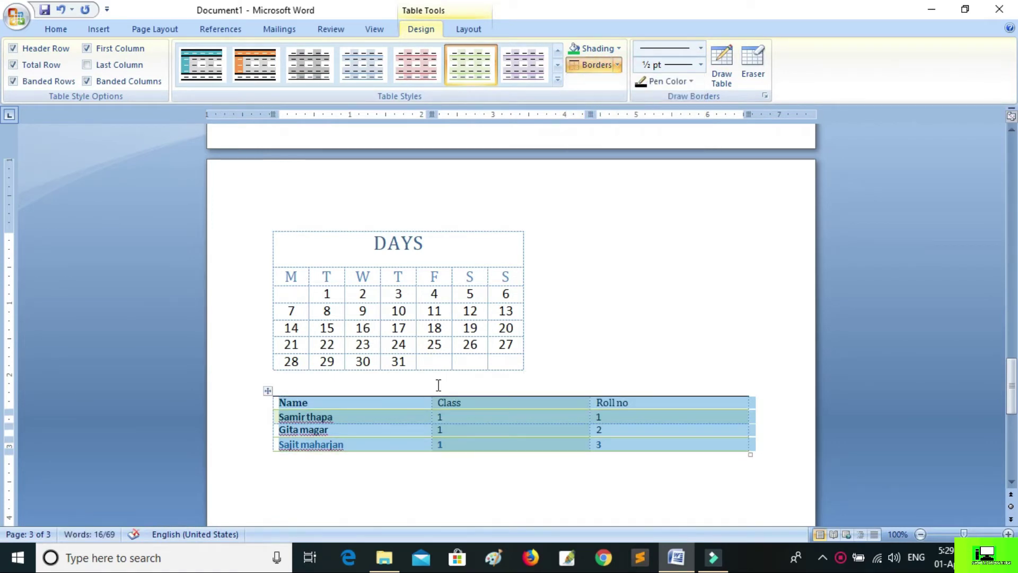
pyautogui.click(618, 64)
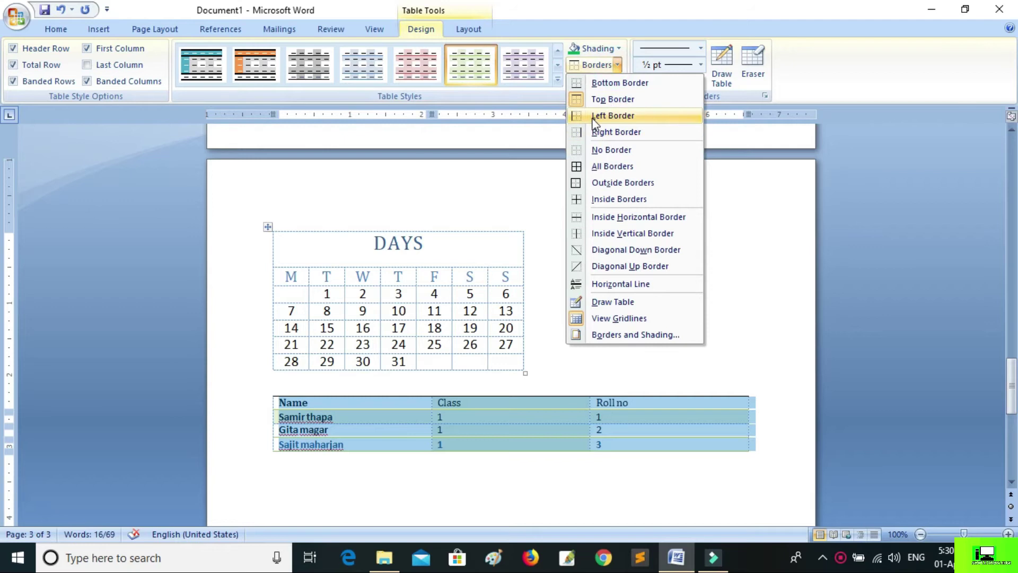
pyautogui.click(594, 117)
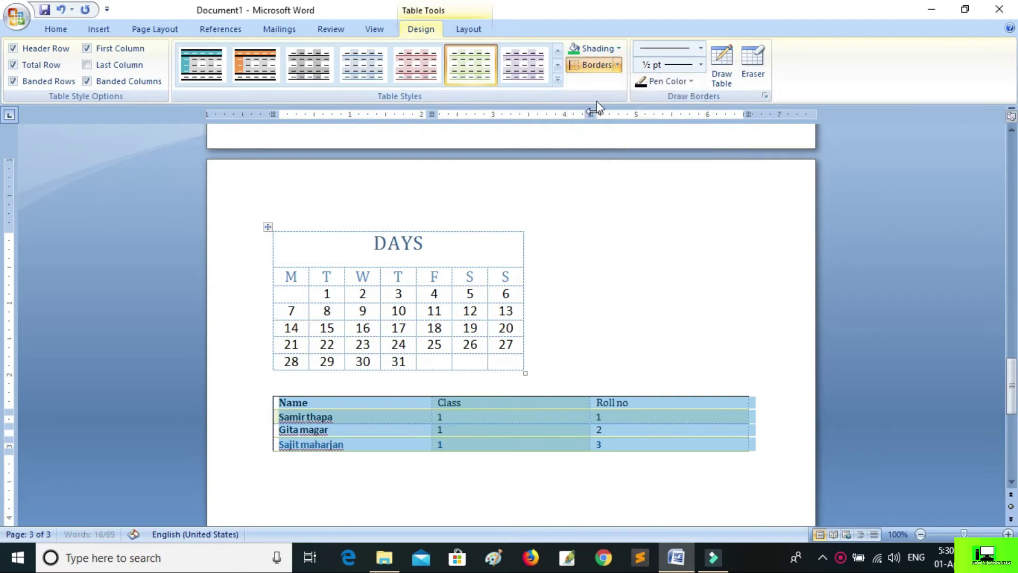
pyautogui.click(615, 65)
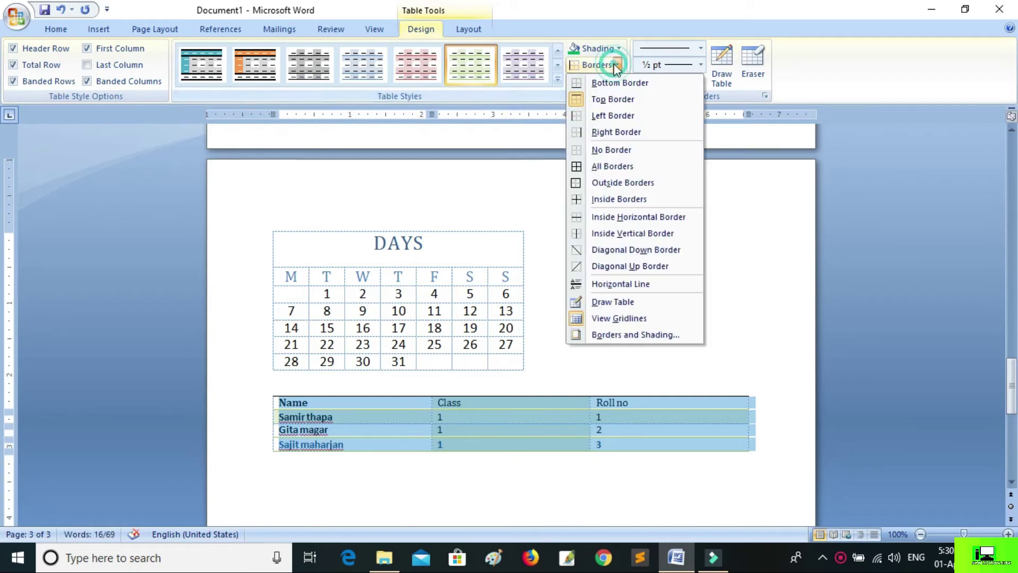
pyautogui.click(610, 166)
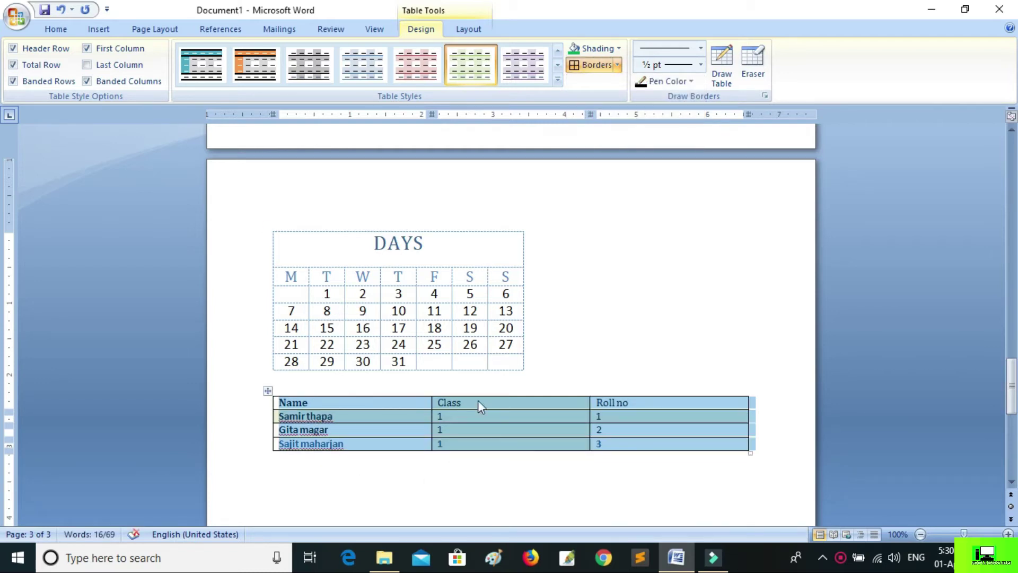
pyautogui.click(618, 65)
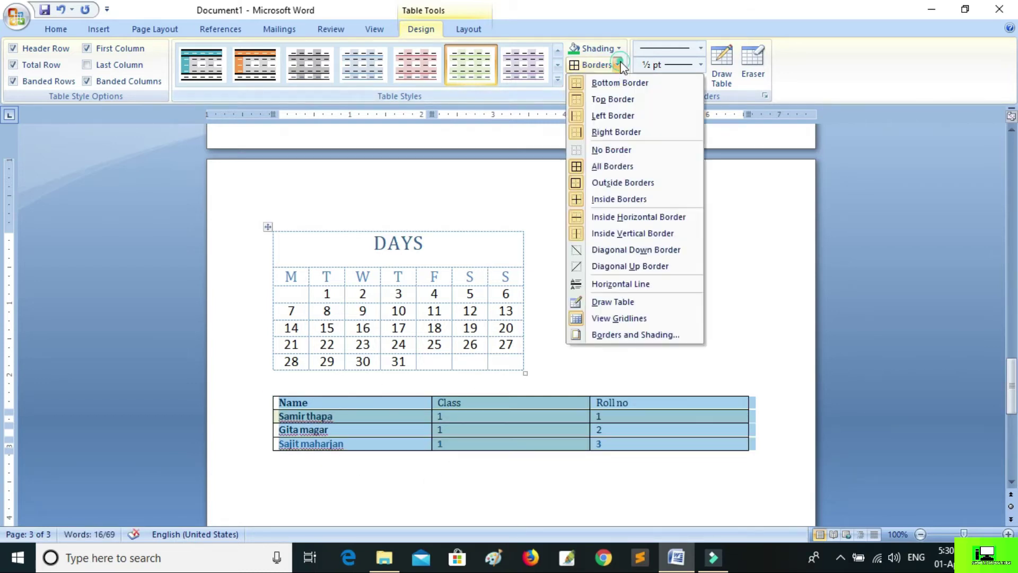
pyautogui.click(610, 150)
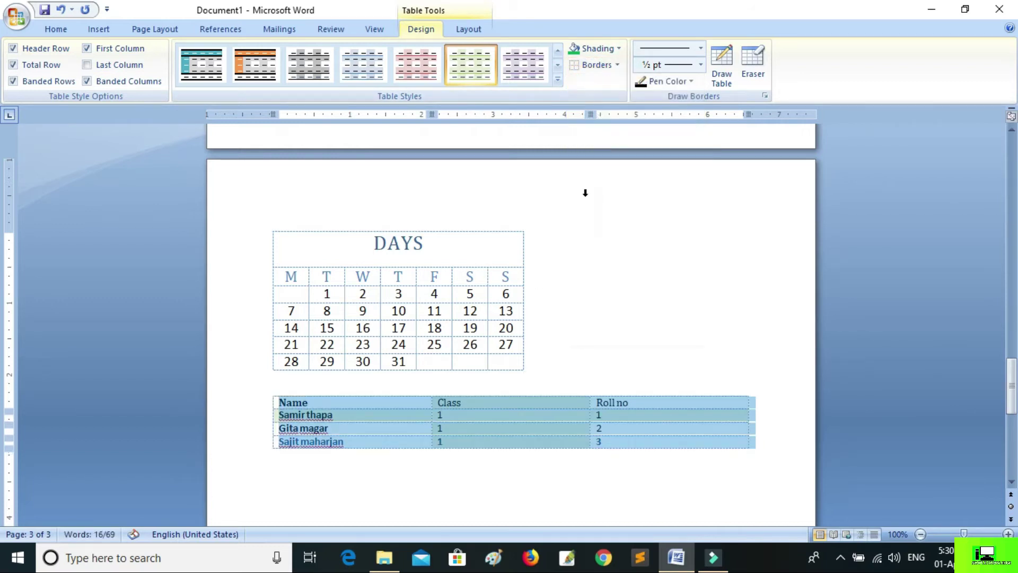
pyautogui.click(437, 492)
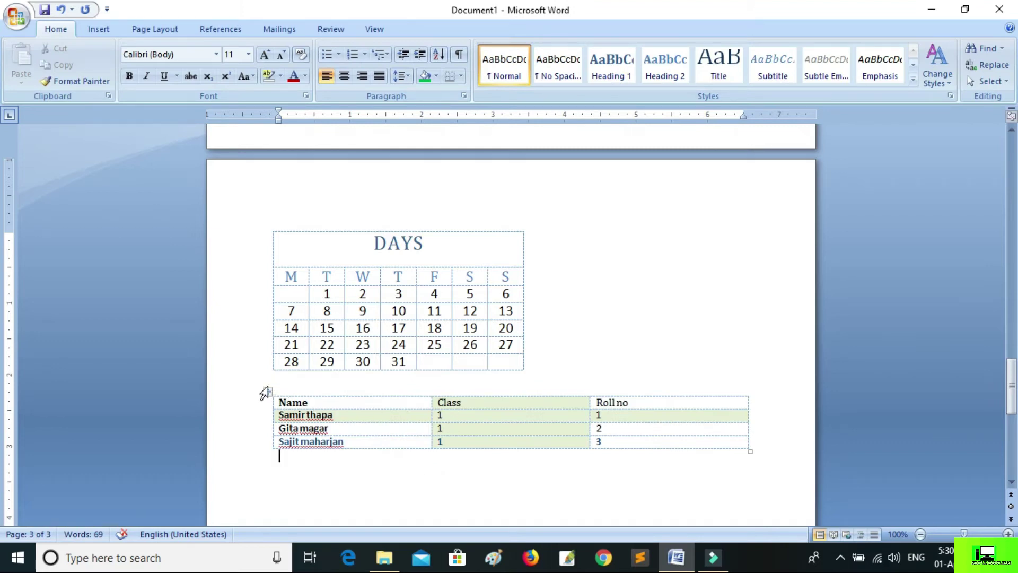
pyautogui.click(268, 391)
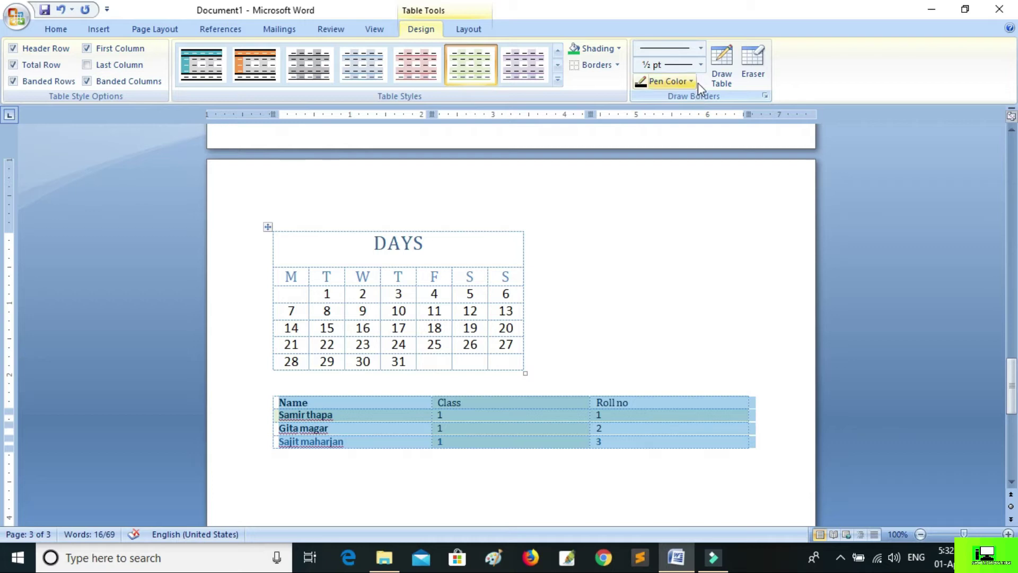
# Step: Set the border pen to a triple-line style, 1½ pt weight and red colour
pyautogui.click(702, 54)
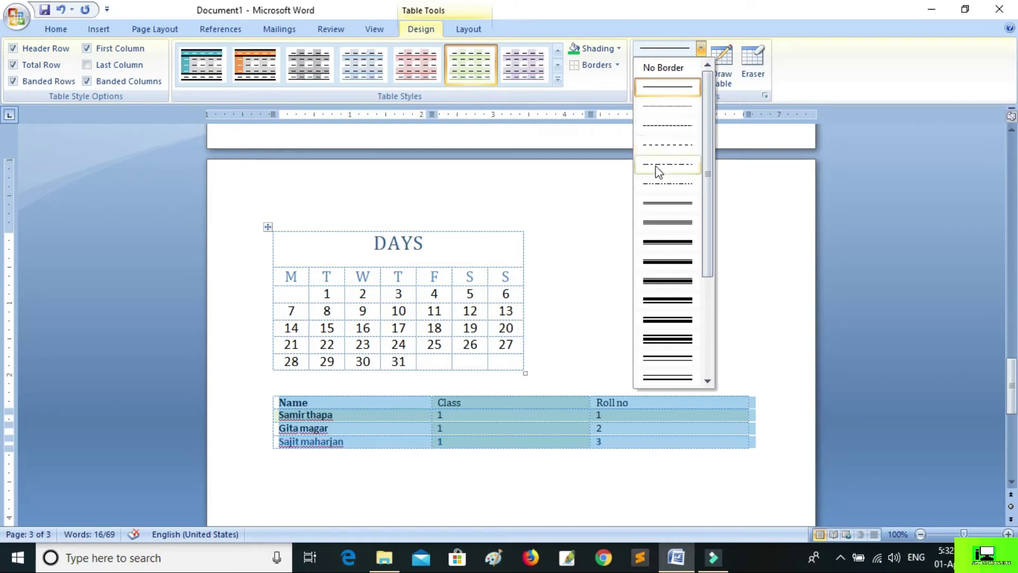
pyautogui.click(650, 221)
pyautogui.click(701, 65)
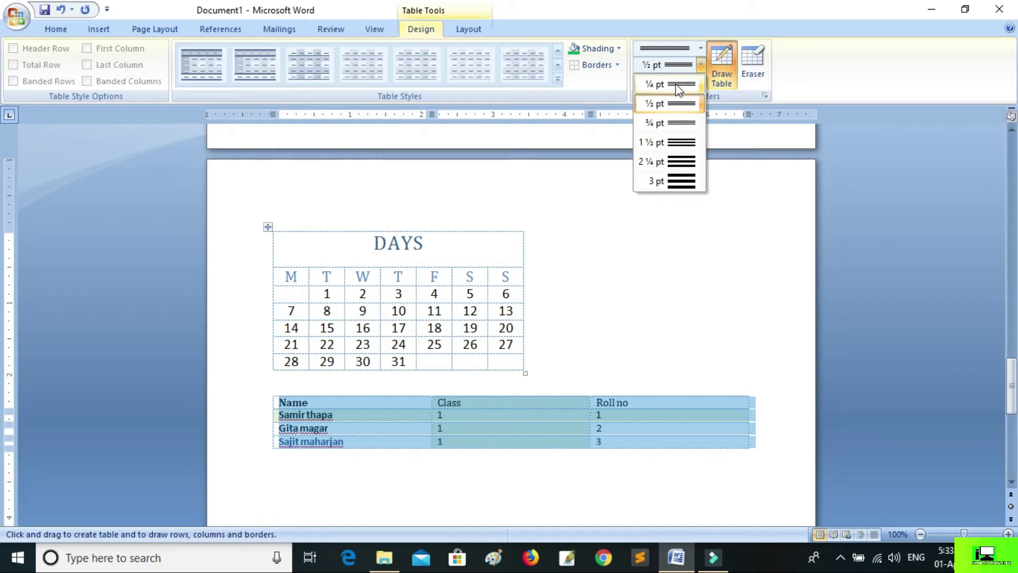
pyautogui.click(680, 143)
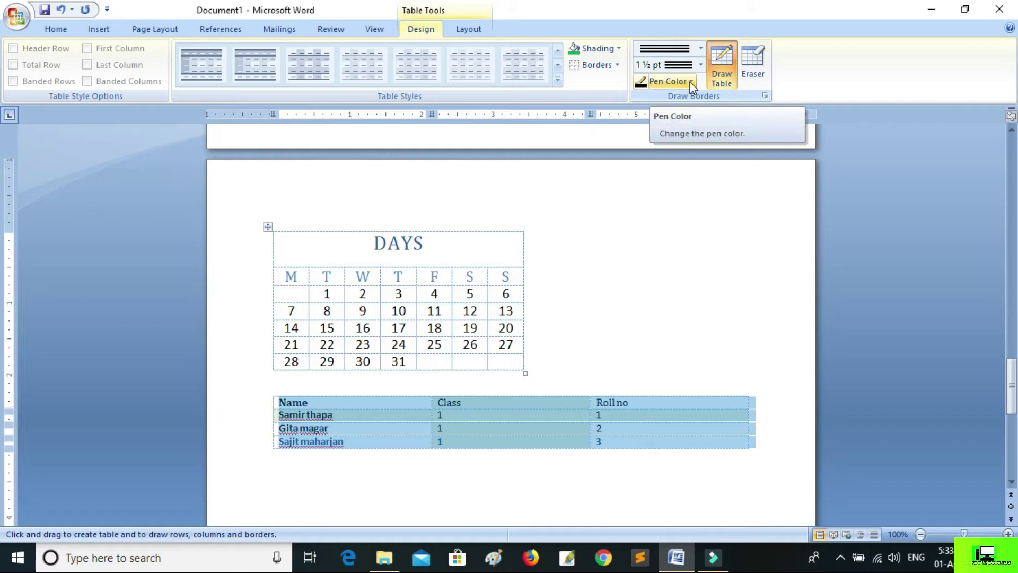
pyautogui.click(690, 81)
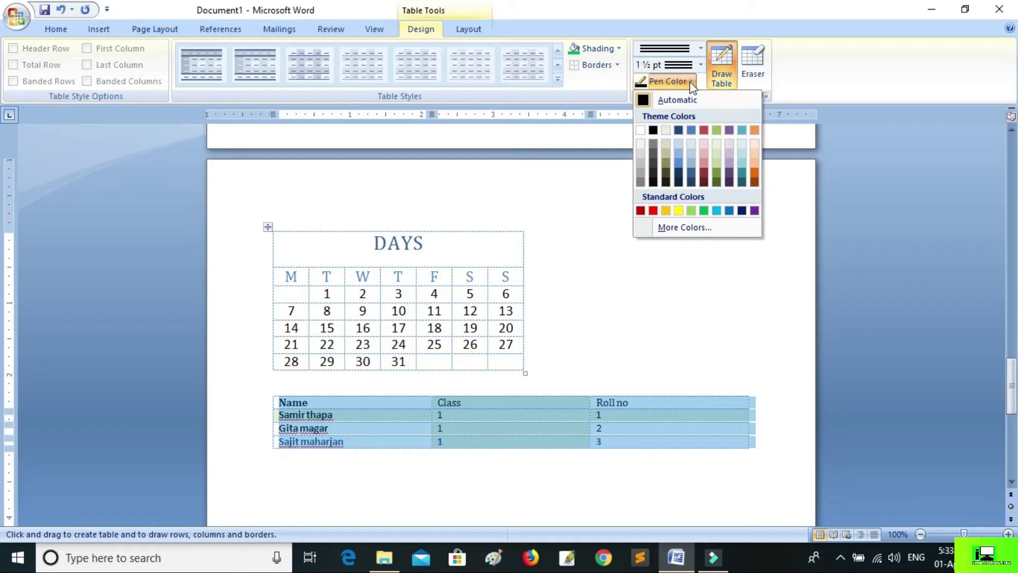
pyautogui.click(654, 210)
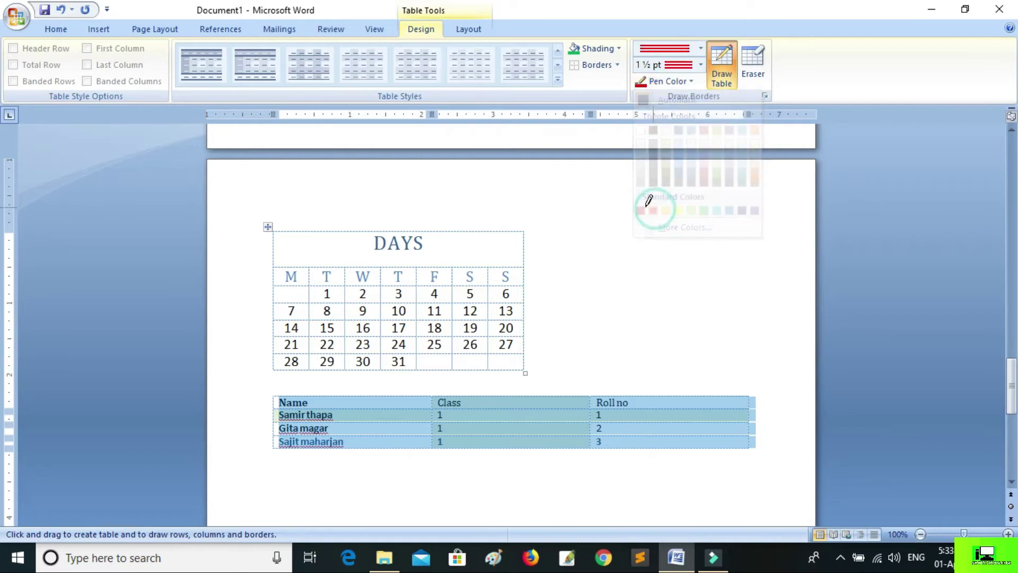
pyautogui.scroll(-5, 510, 200)
pyautogui.scroll(-3, 509, 207)
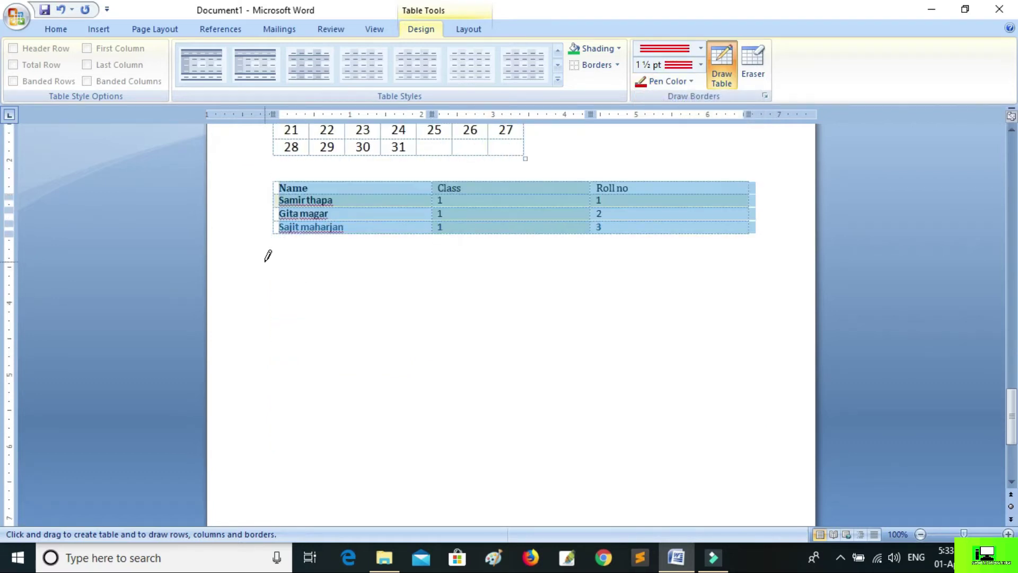
# Step: Draw a red triple-line table: a wide bottom row and a top row split into several cells
pyautogui.moveTo(264, 260)
pyautogui.mouseDown()
pyautogui.moveTo(672, 415)
pyautogui.moveTo(759, 491)
pyautogui.mouseUp()
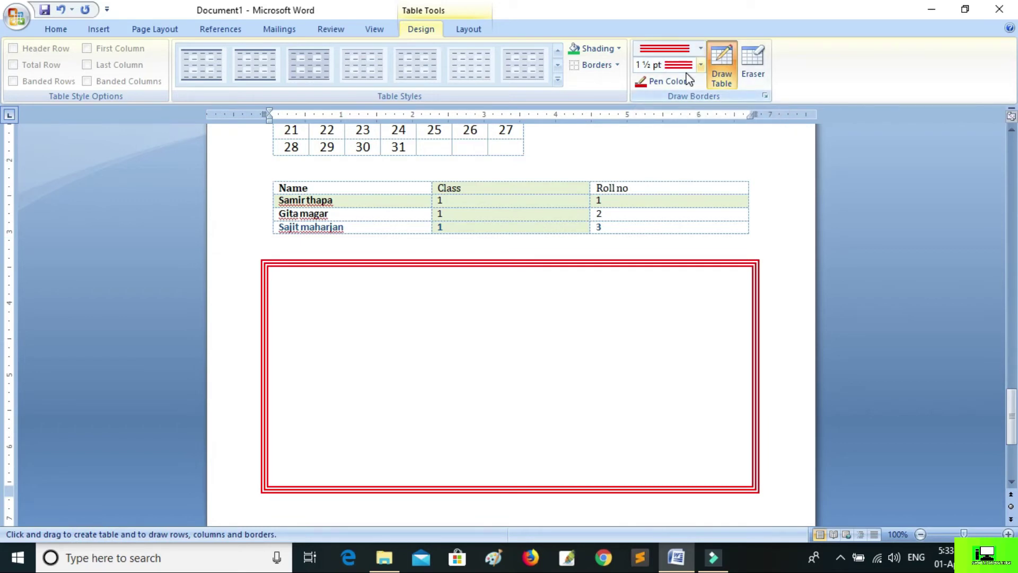
pyautogui.click(269, 350)
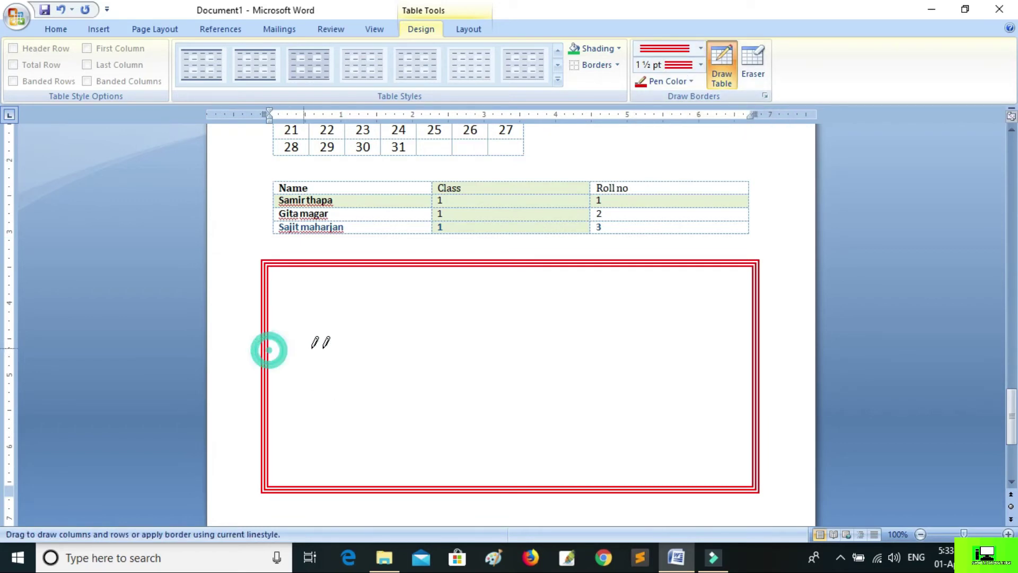
pyautogui.moveTo(324, 348); pyautogui.dragTo(599, 349)
pyautogui.moveTo(371, 263); pyautogui.dragTo(367, 342)
pyautogui.moveTo(466, 267); pyautogui.dragTo(469, 328)
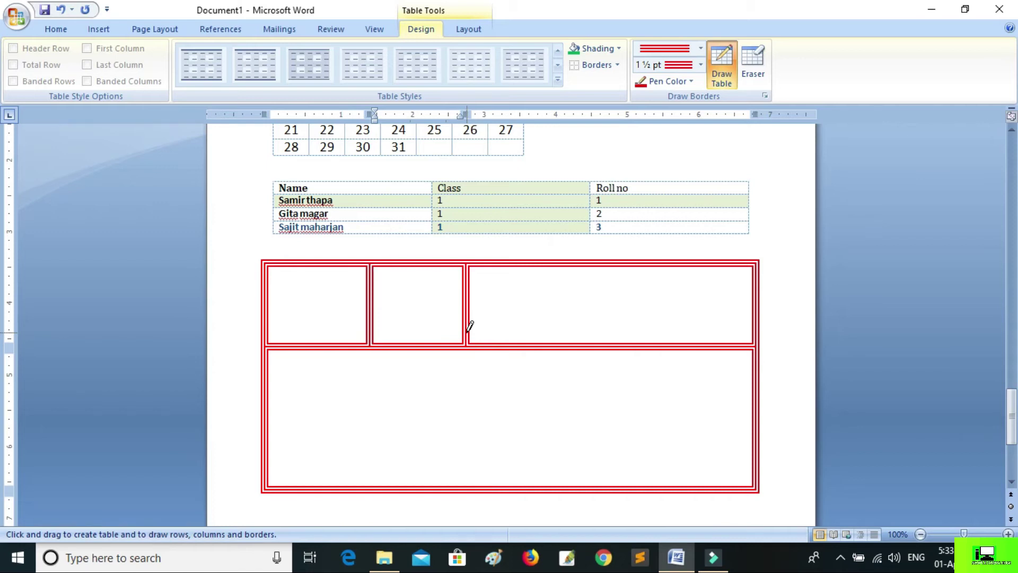
pyautogui.moveTo(467, 305); pyautogui.dragTo(666, 314)
pyautogui.moveTo(619, 264); pyautogui.dragTo(620, 342)
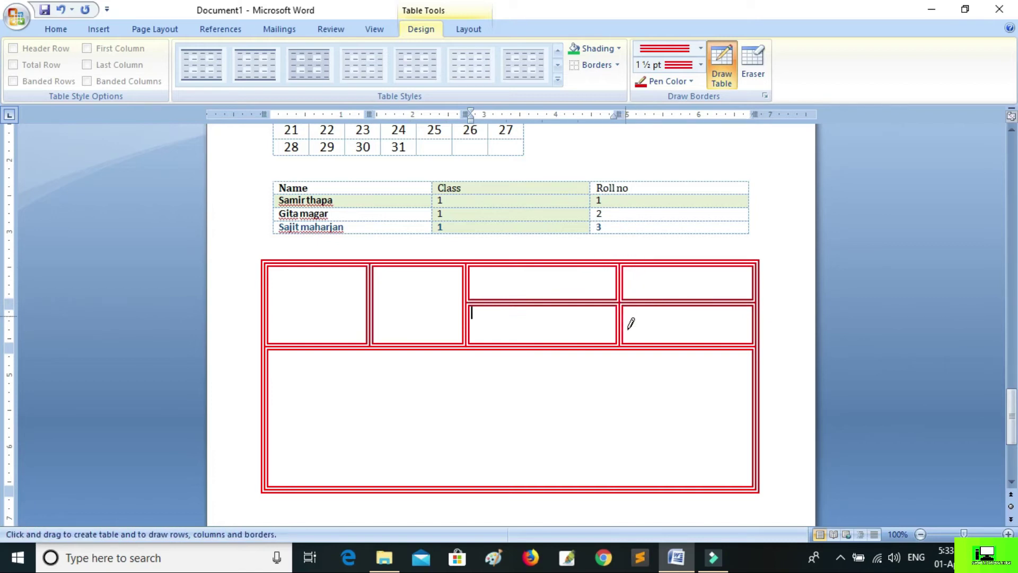
# Step: With the Eraser, remove the inner borders between the top-left, top-right and right middle cells
pyautogui.click(750, 78)
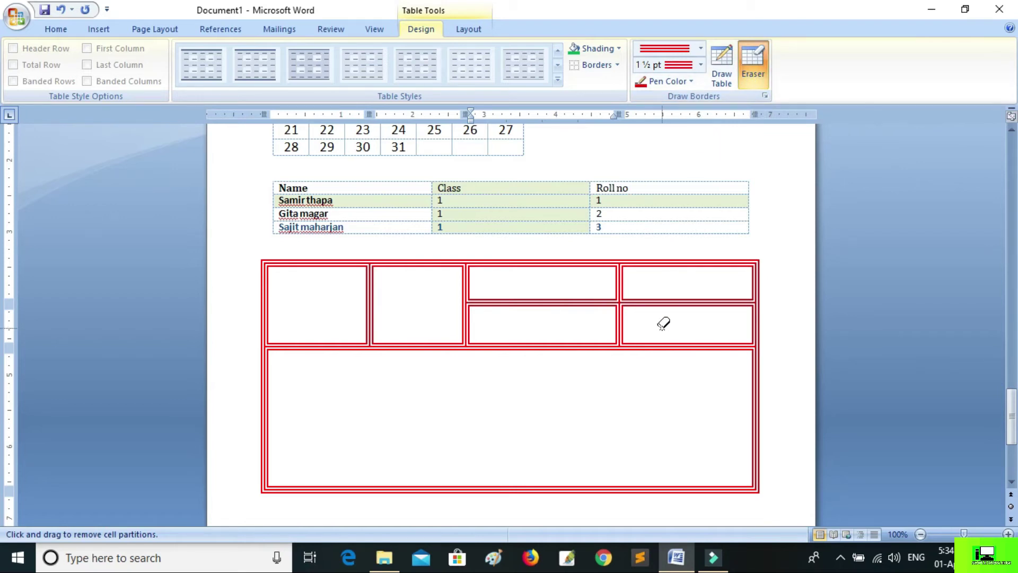
pyautogui.click(620, 321)
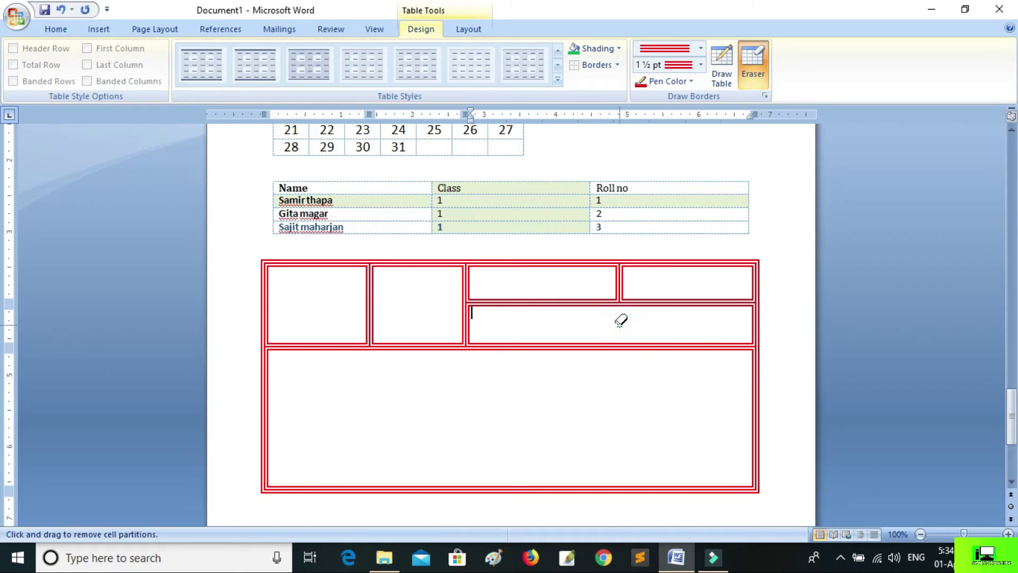
pyautogui.click(372, 300)
pyautogui.click(619, 280)
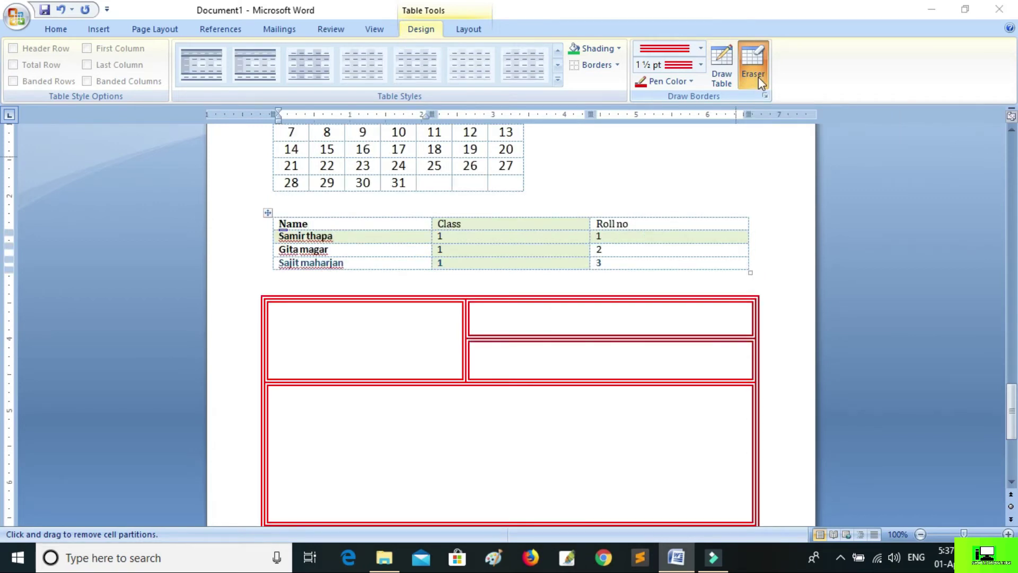
pyautogui.click(470, 33)
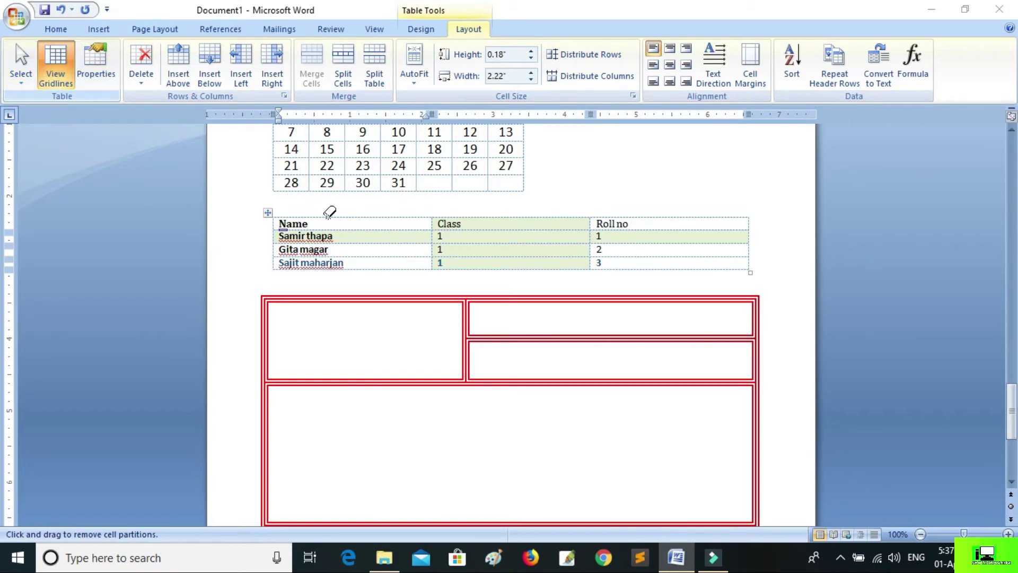
# Step: Turn off the Eraser and look through the Layout Select options without choosing one
pyautogui.click(421, 29)
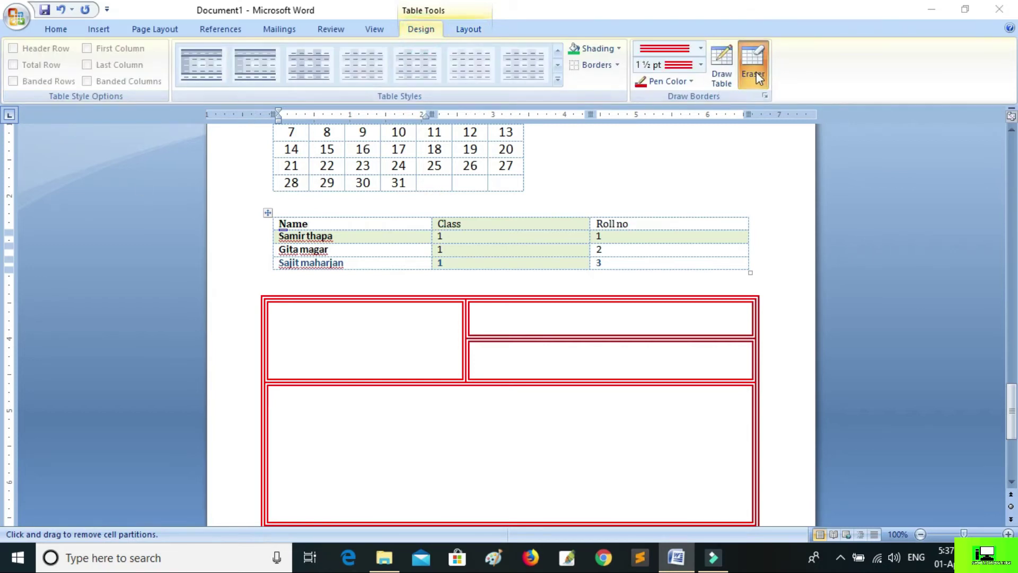
pyautogui.click(757, 71)
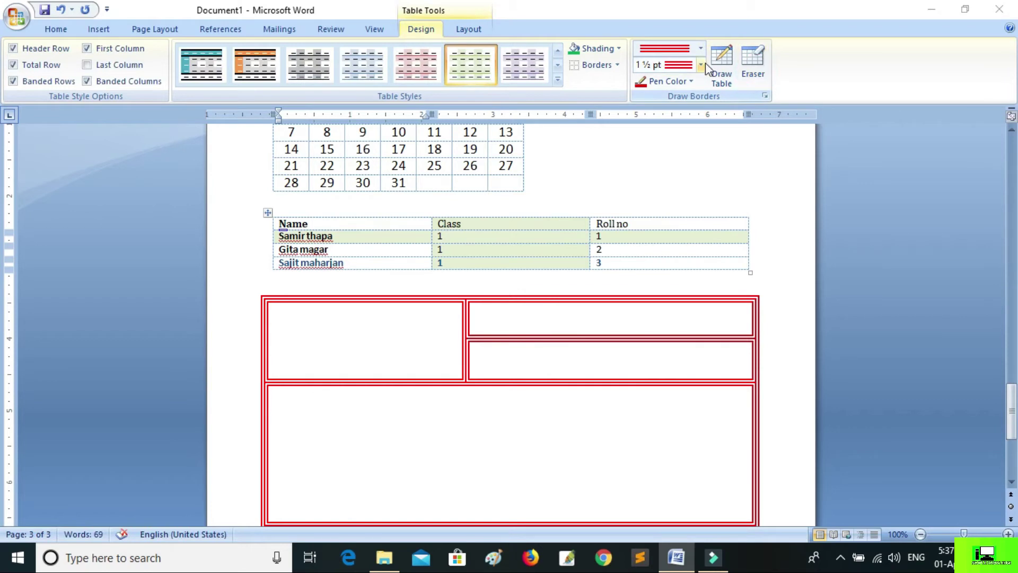
pyautogui.click(467, 31)
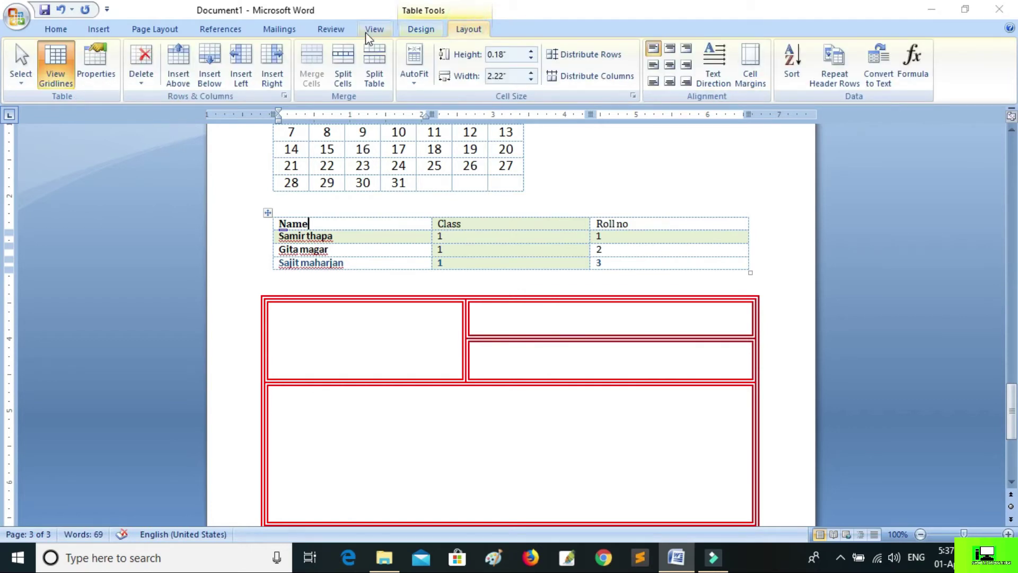
pyautogui.click(21, 82)
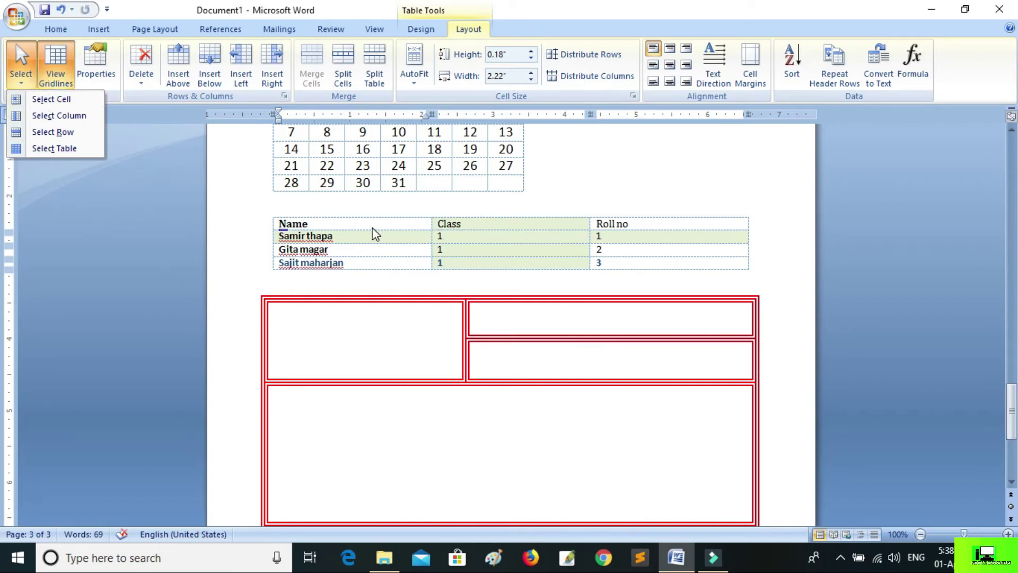
pyautogui.click(465, 227)
# Step: Select just the Class header cell with Select Cell
pyautogui.click(467, 227)
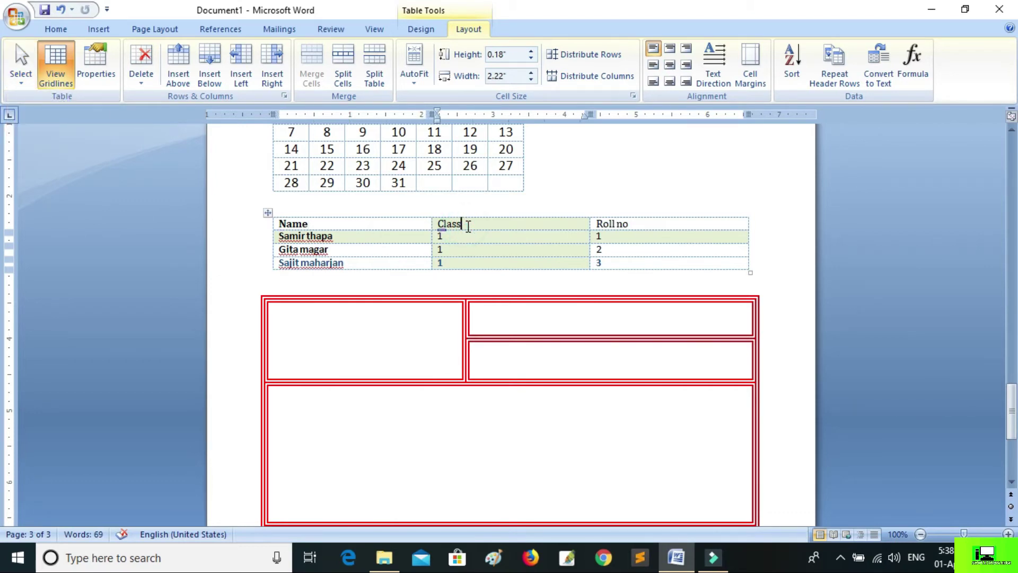
pyautogui.click(20, 74)
pyautogui.click(30, 101)
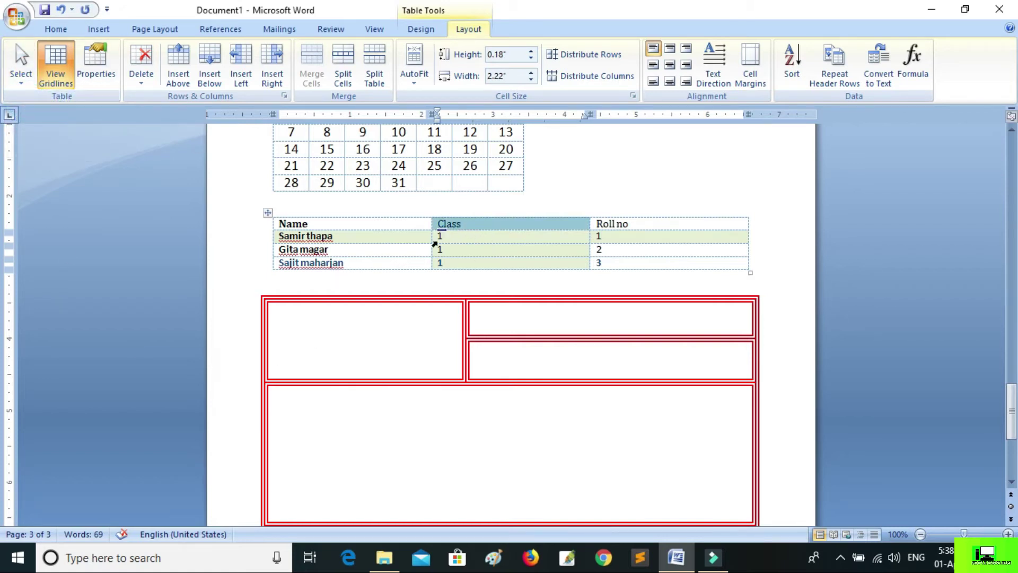
pyautogui.click(339, 234)
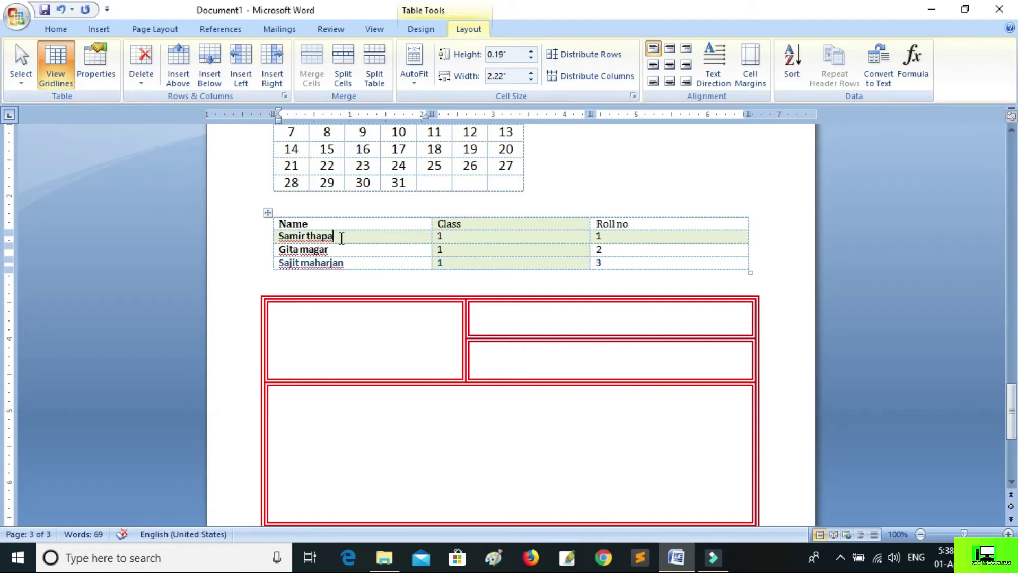
pyautogui.click(23, 84)
pyautogui.click(31, 101)
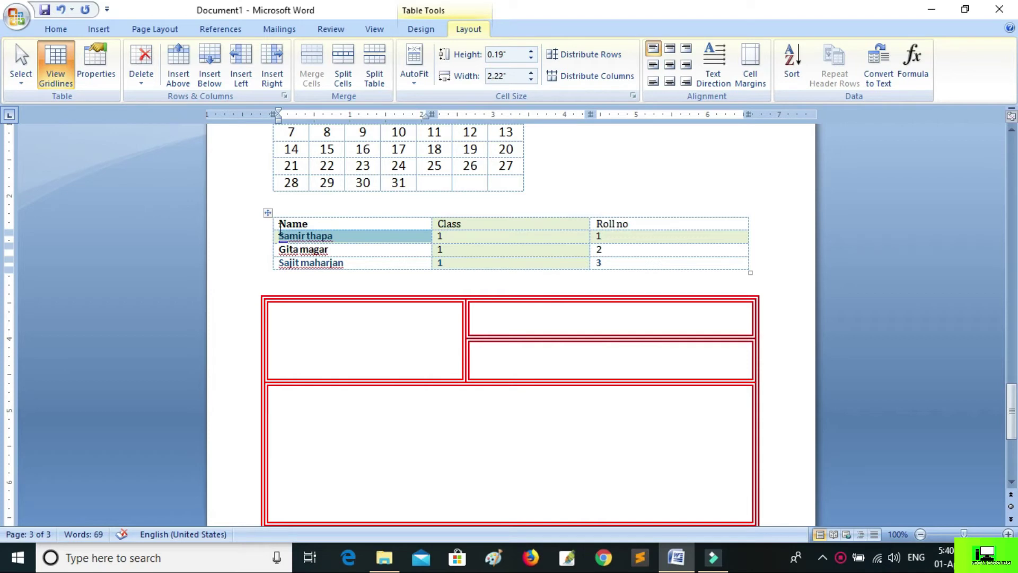
pyautogui.click(21, 80)
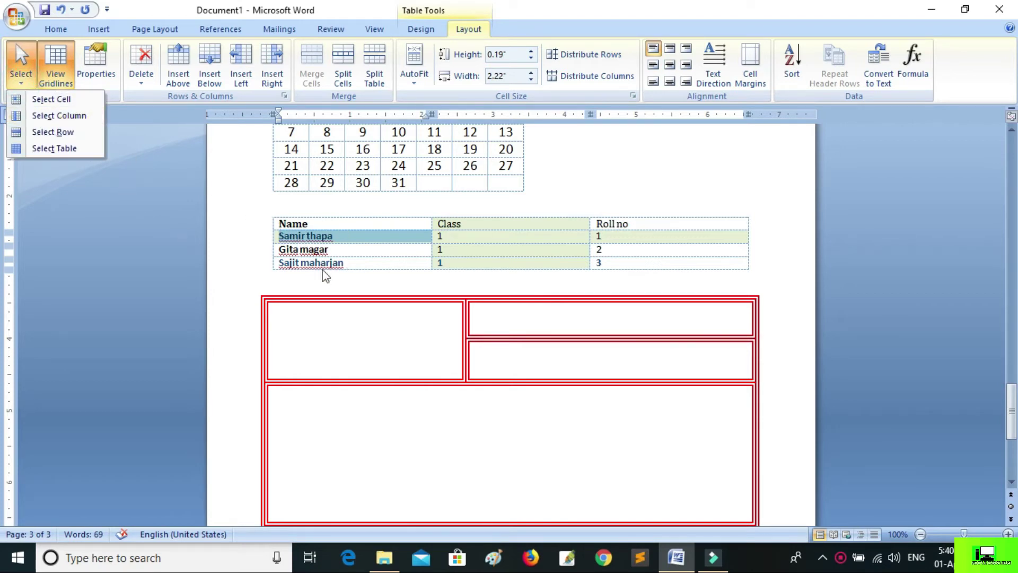
pyautogui.click(312, 223)
pyautogui.click(310, 223)
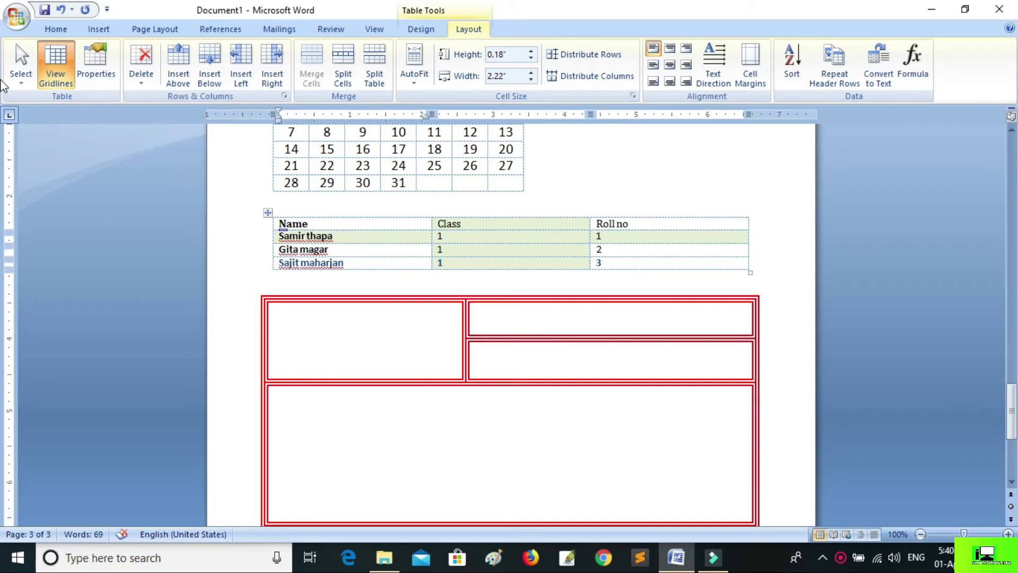
# Step: Select the Name column, then the Roll no column, using Select Column
pyautogui.click(21, 78)
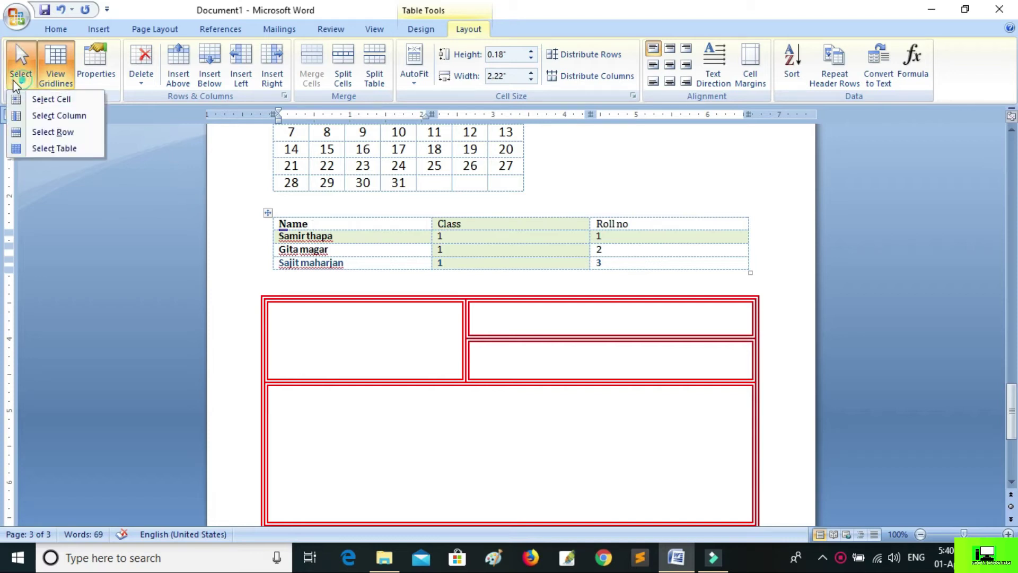
pyautogui.click(16, 118)
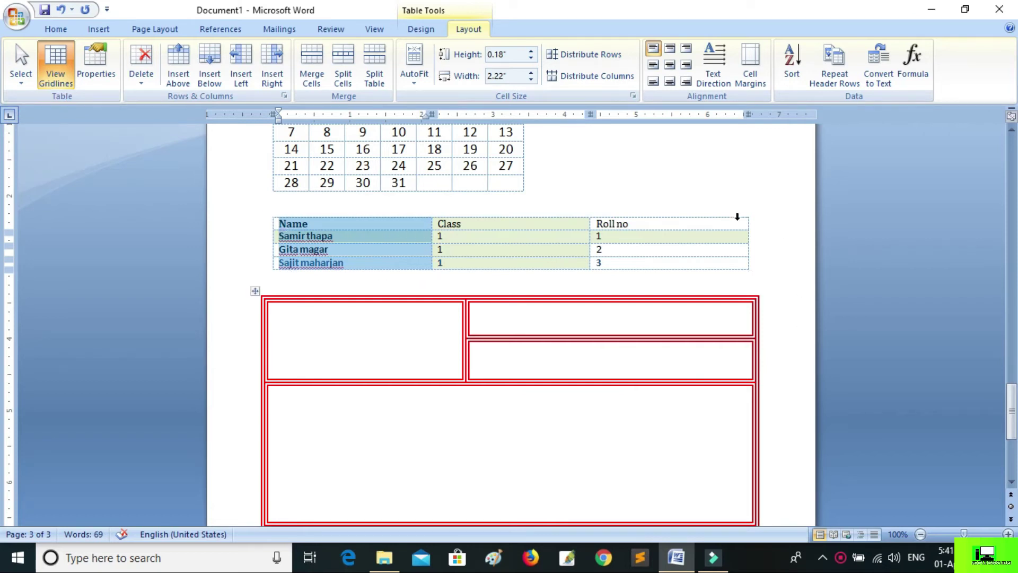
pyautogui.click(639, 225)
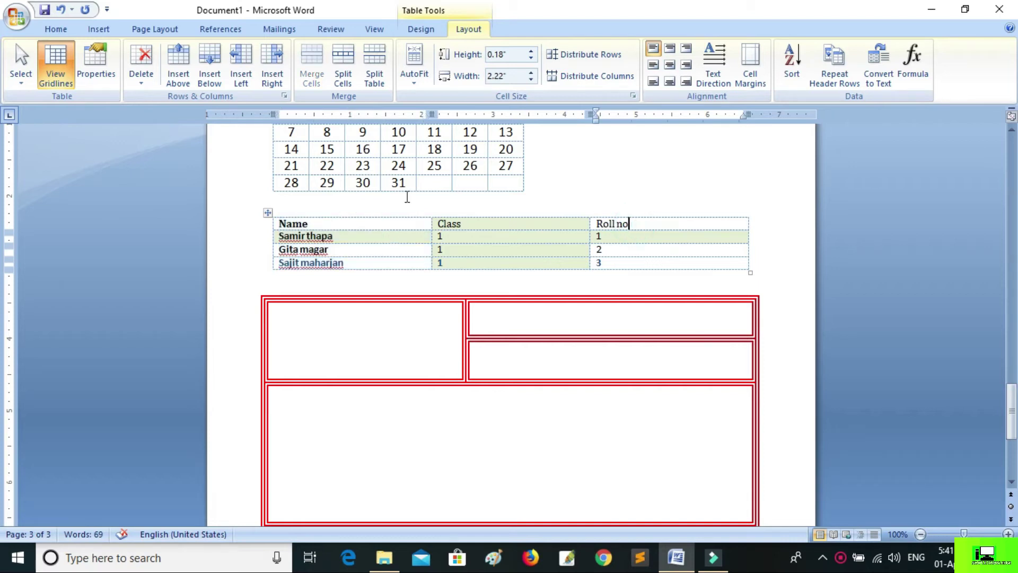
pyautogui.click(31, 67)
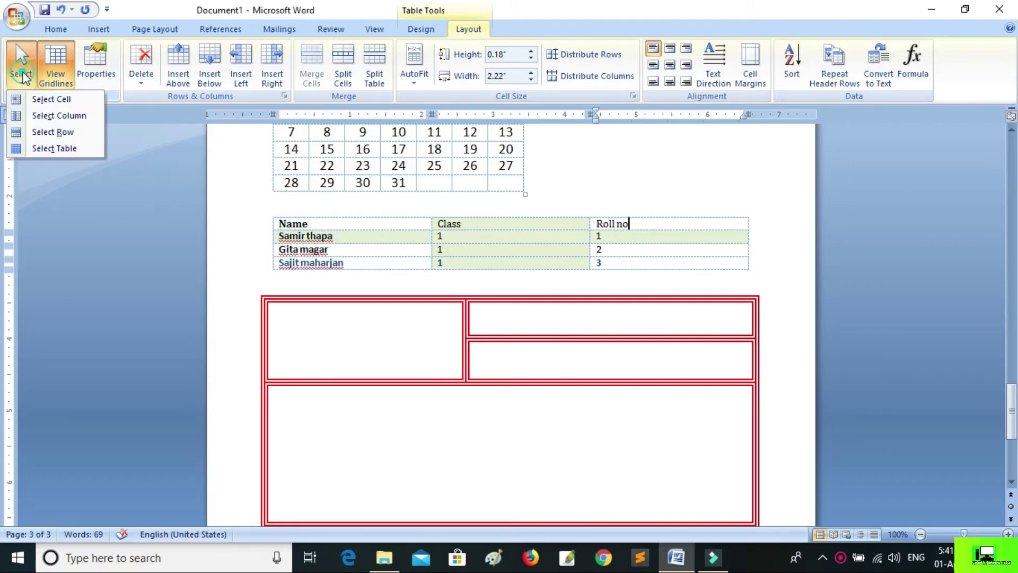
pyautogui.click(60, 117)
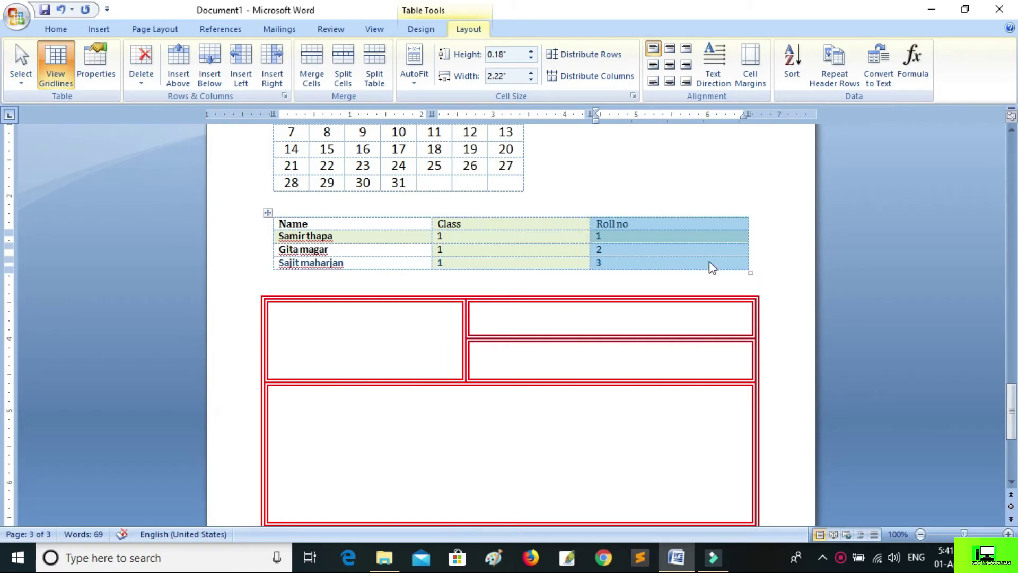
# Step: Select the table's header row with Select Row
pyautogui.click(22, 80)
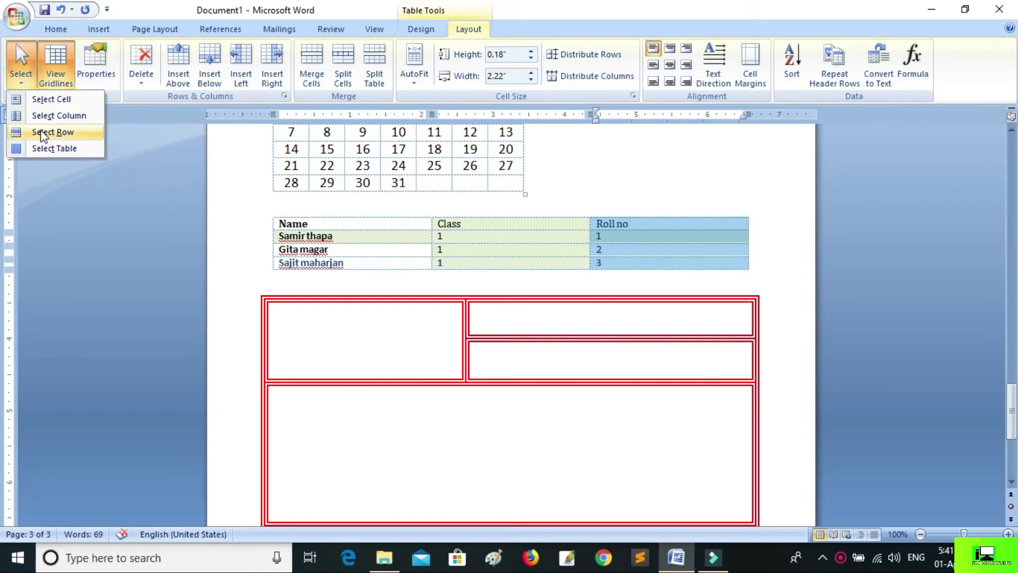
pyautogui.click(342, 224)
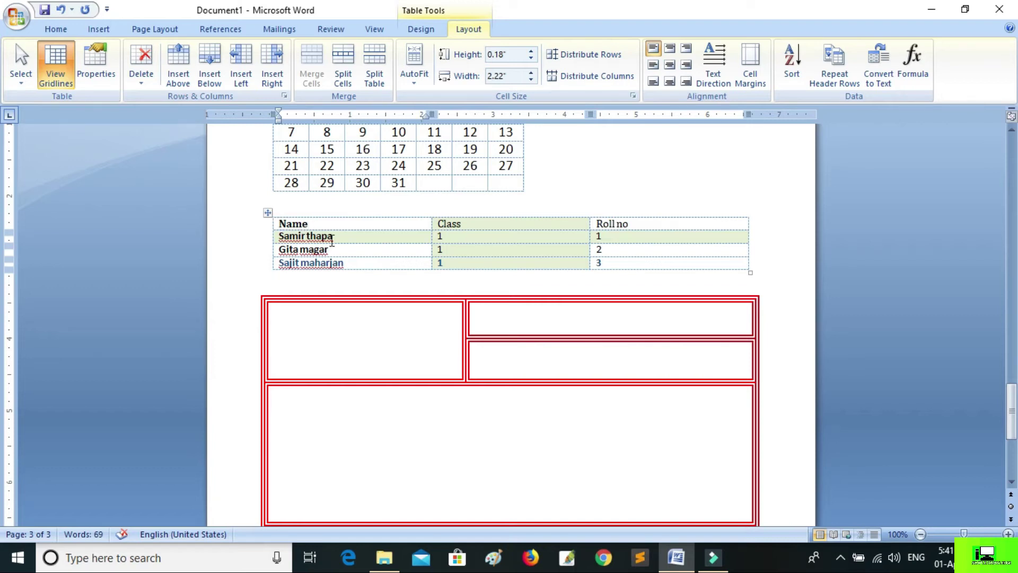
pyautogui.click(322, 224)
pyautogui.click(21, 66)
pyautogui.click(23, 135)
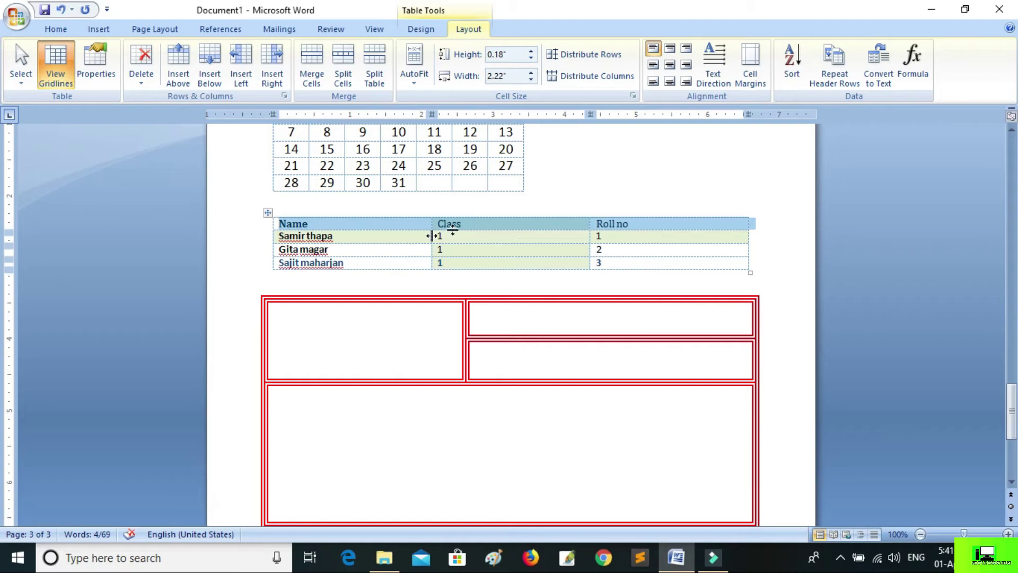
pyautogui.click(332, 254)
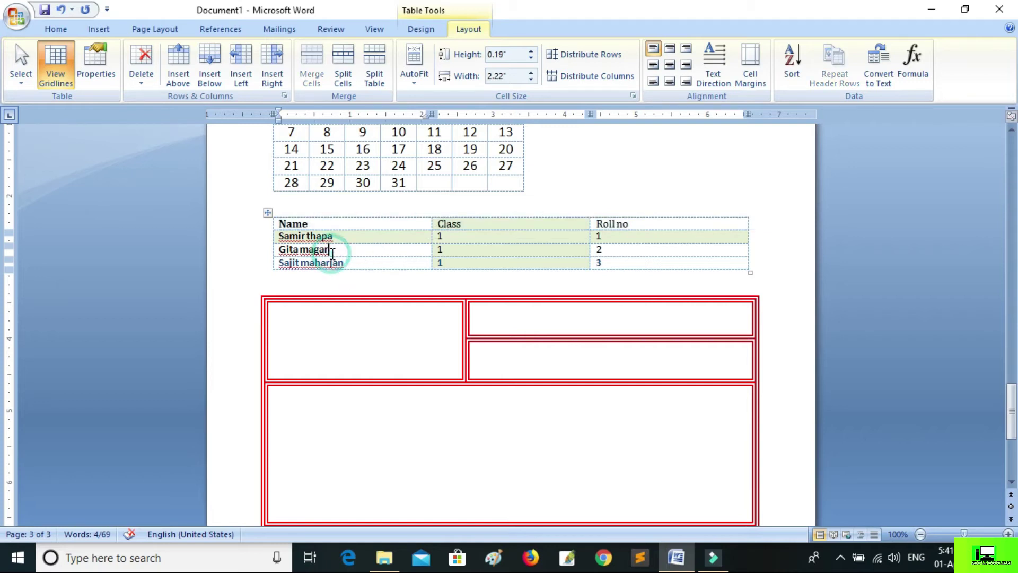
pyautogui.click(29, 79)
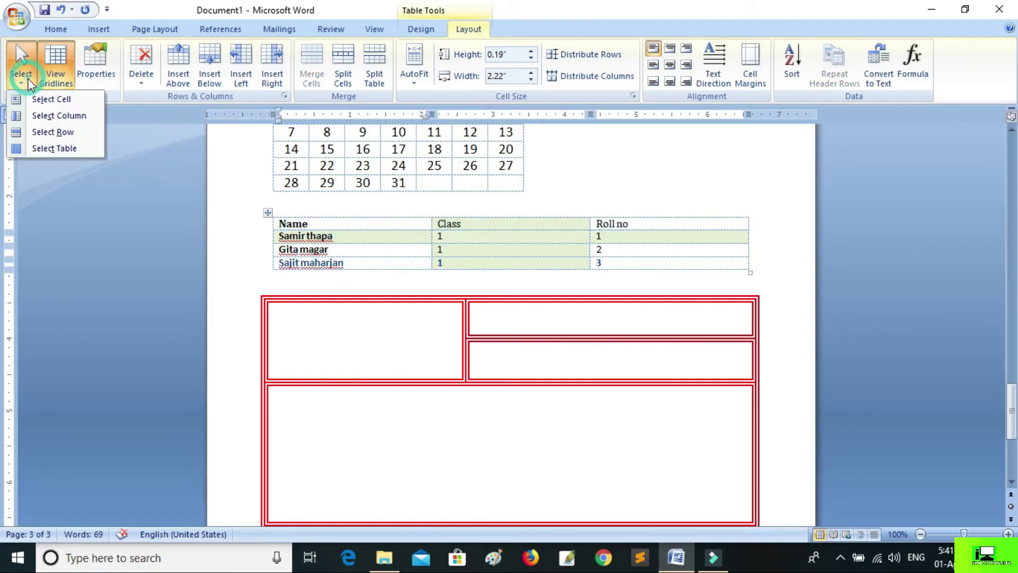
pyautogui.click(53, 131)
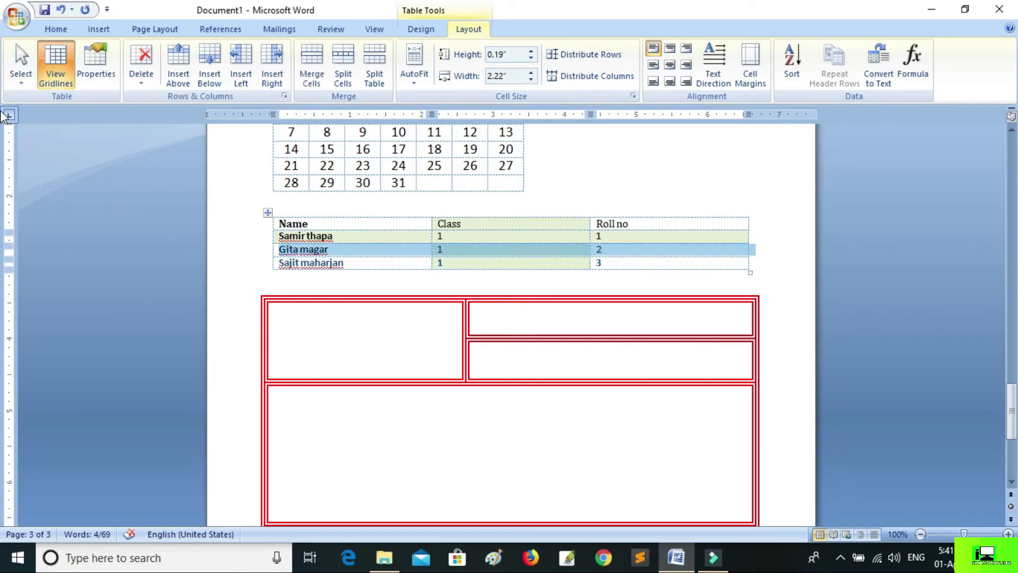
pyautogui.click(20, 80)
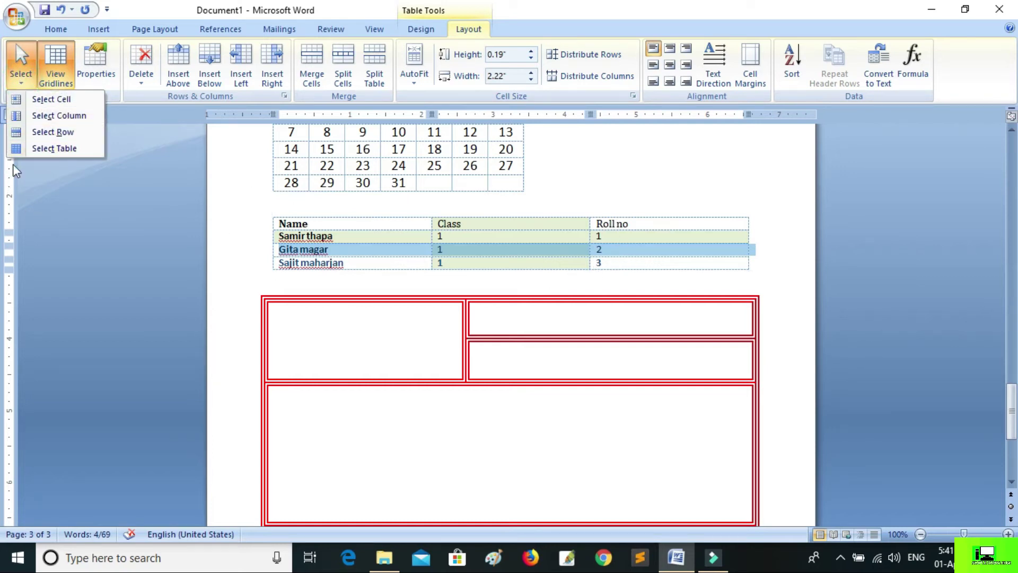
pyautogui.click(23, 153)
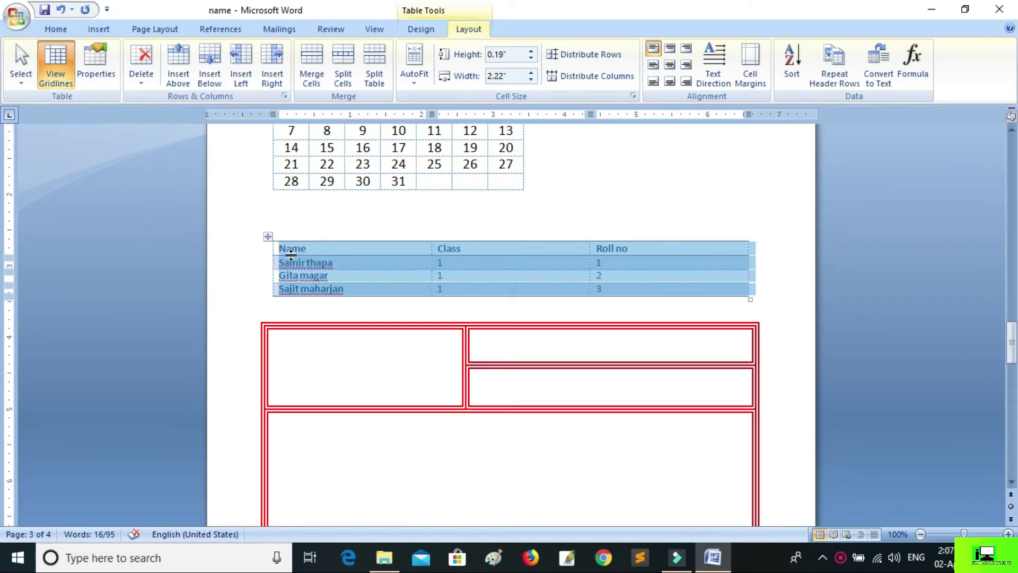
pyautogui.press('BackSpace')
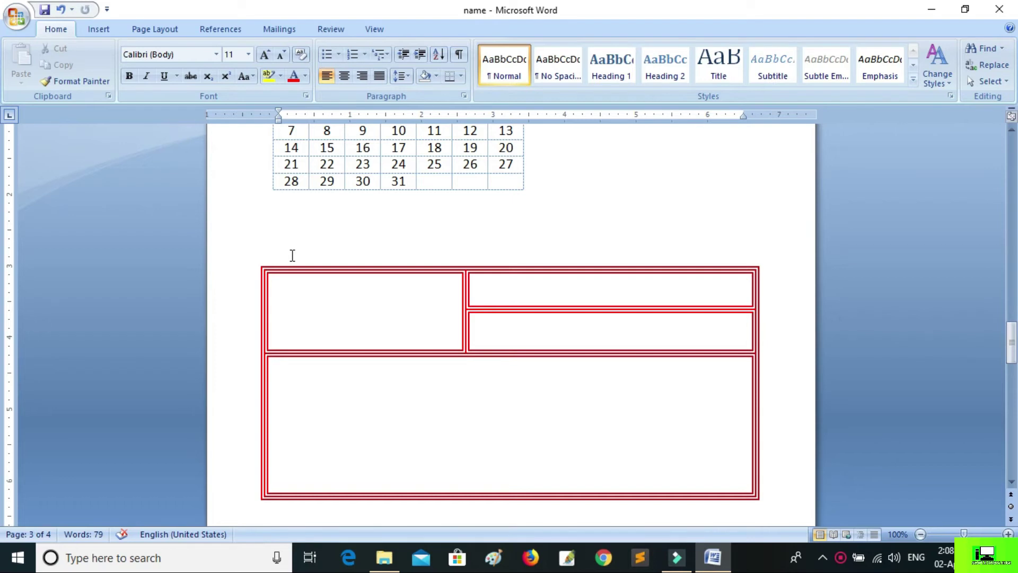
pyautogui.hotkey('ctrl', 'z')
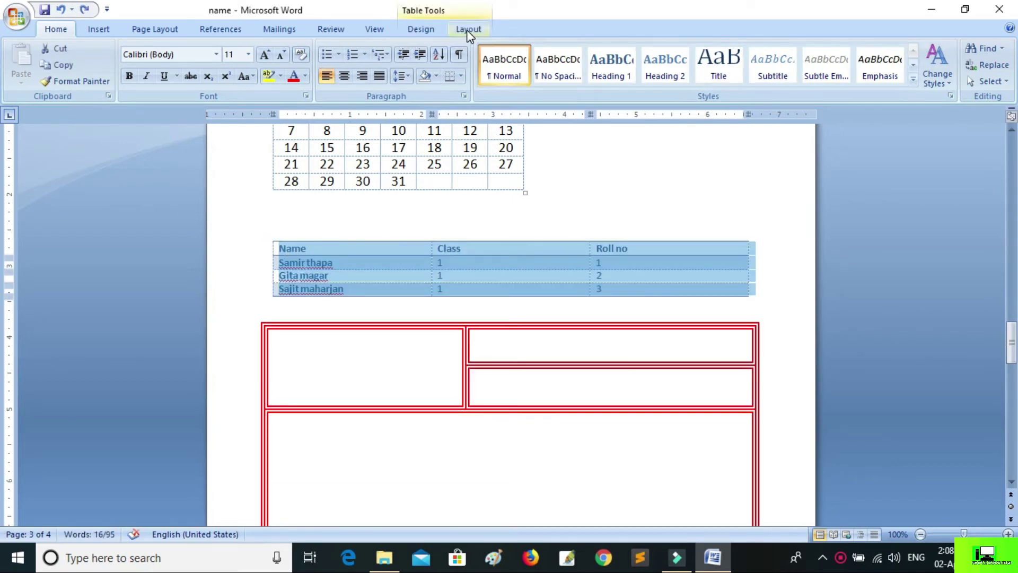
pyautogui.click(468, 29)
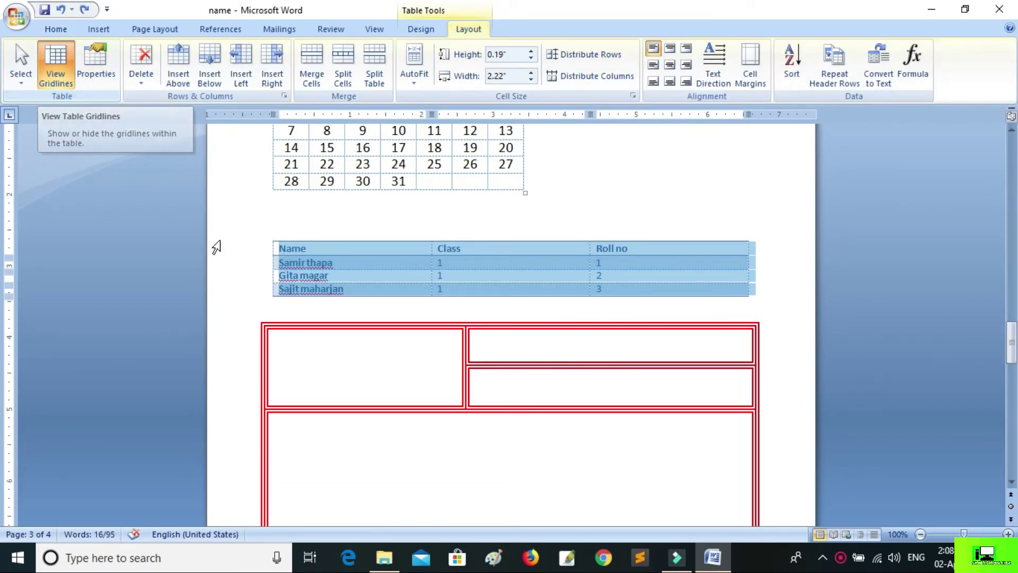
pyautogui.click(324, 310)
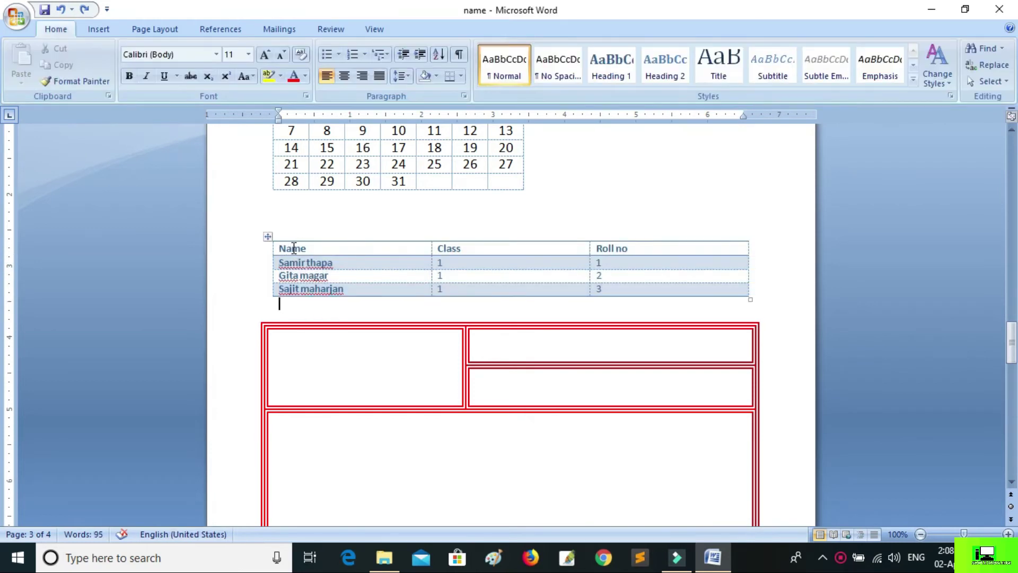
pyautogui.click(306, 248)
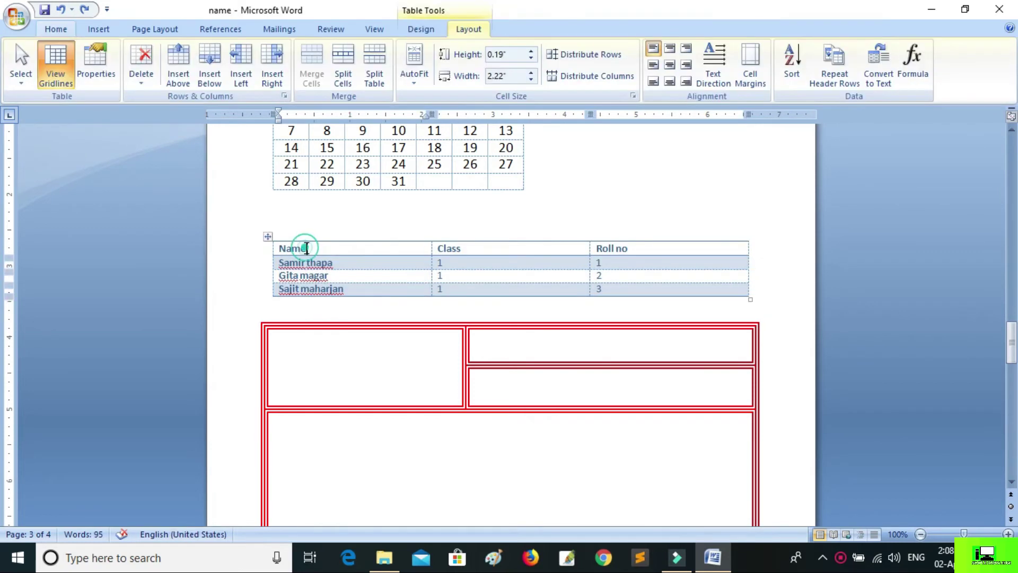
pyautogui.click(56, 85)
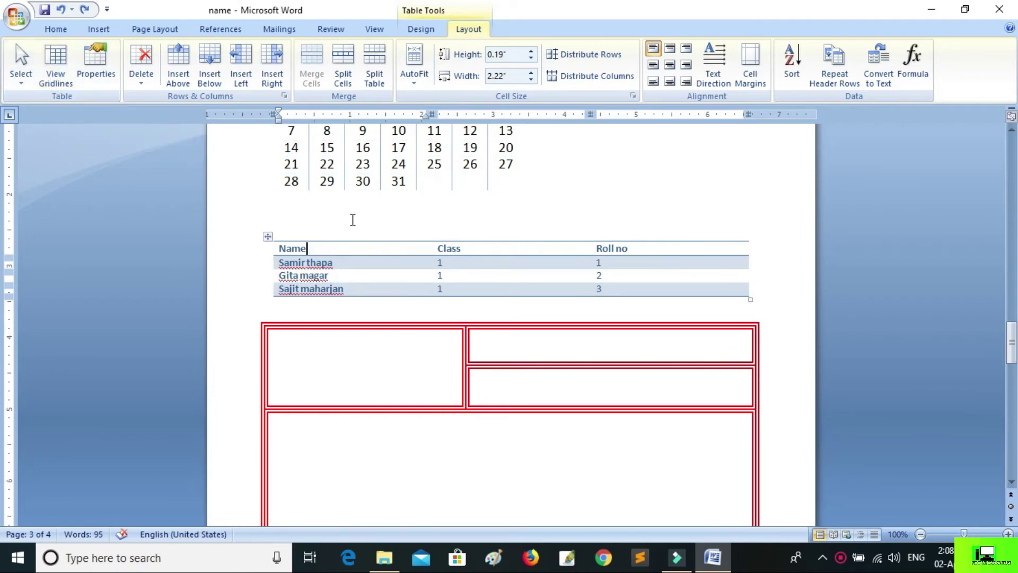
pyautogui.click(48, 59)
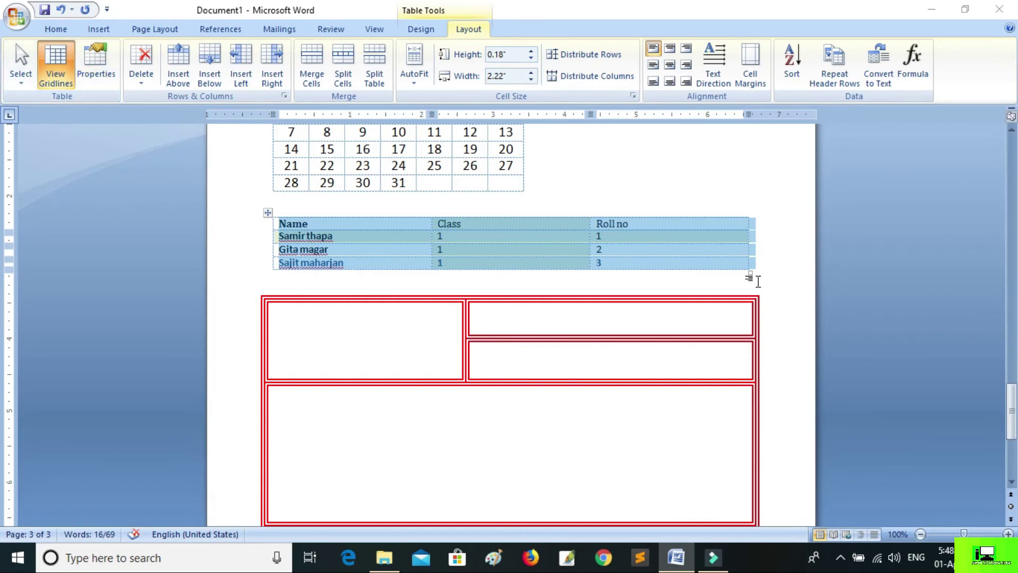
# Step: Drag the table's right edge in to narrow it, then centre it in Table Properties
pyautogui.moveTo(750, 272)
pyautogui.mouseDown()
pyautogui.moveTo(656, 264)
pyautogui.moveTo(578, 271)
pyautogui.mouseUp()
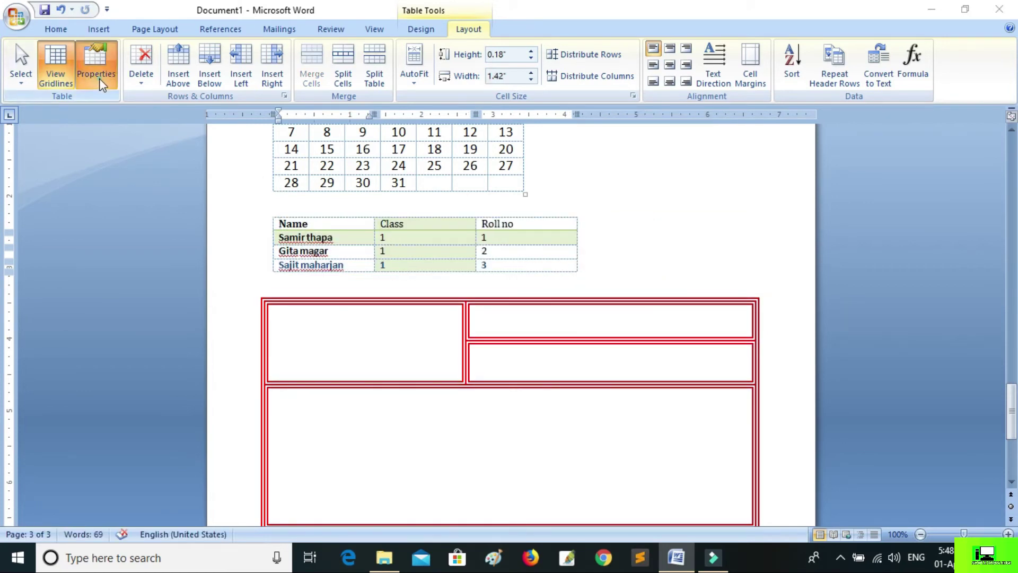
pyautogui.click(99, 78)
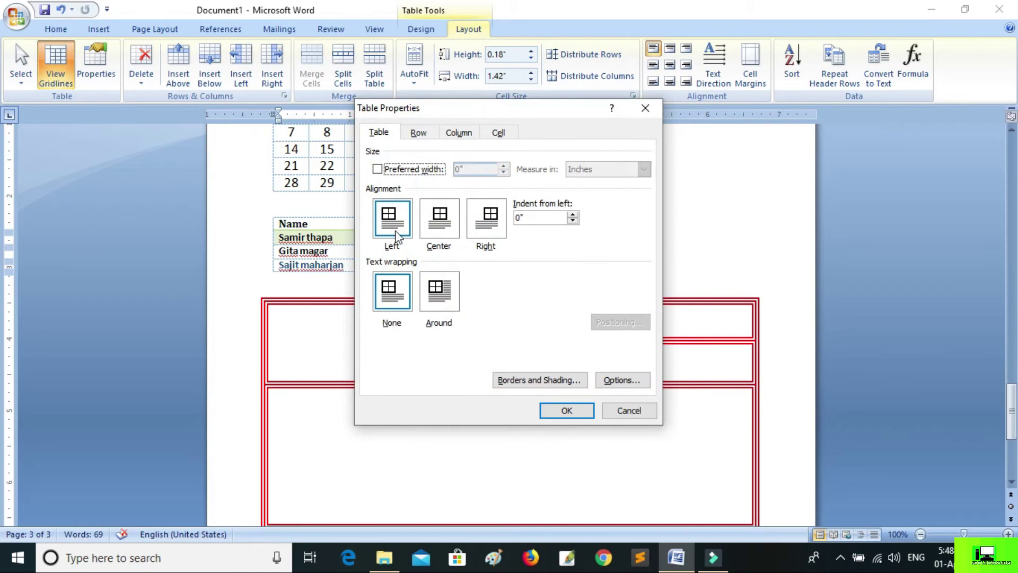
pyautogui.click(432, 217)
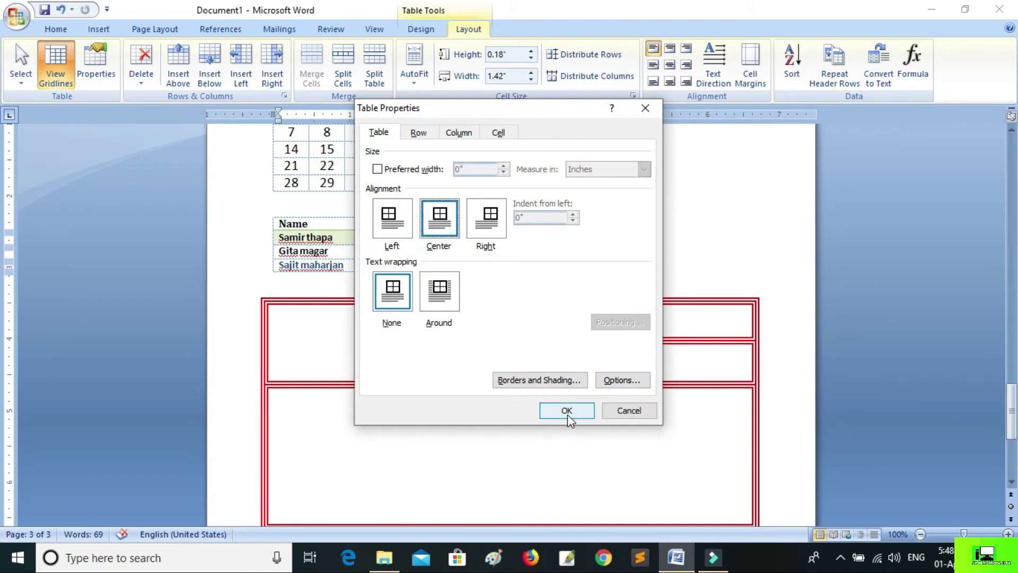
pyautogui.click(566, 412)
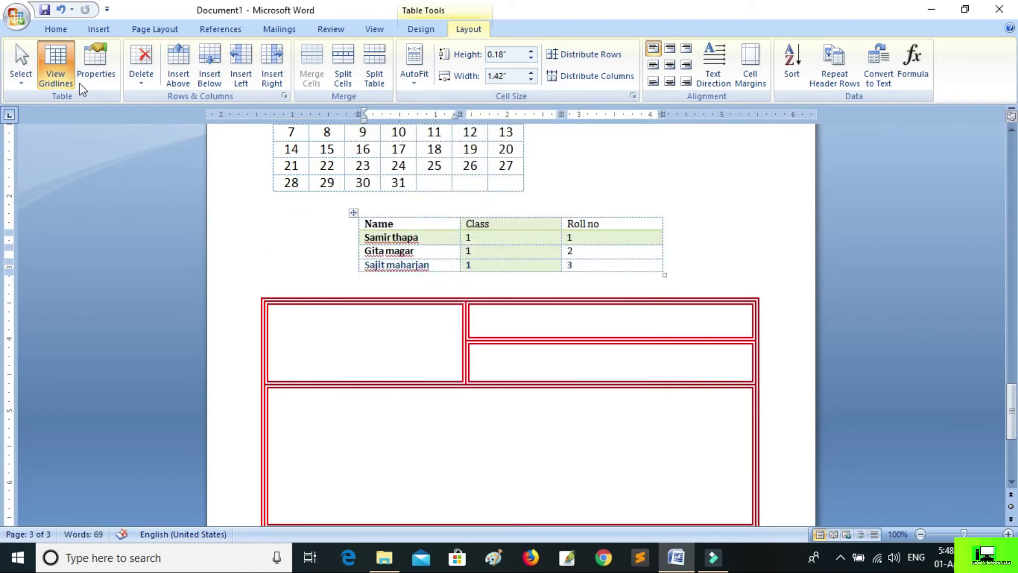
# Step: Set the table alignment to Right, then back to Left
pyautogui.click(86, 66)
pyautogui.click(492, 225)
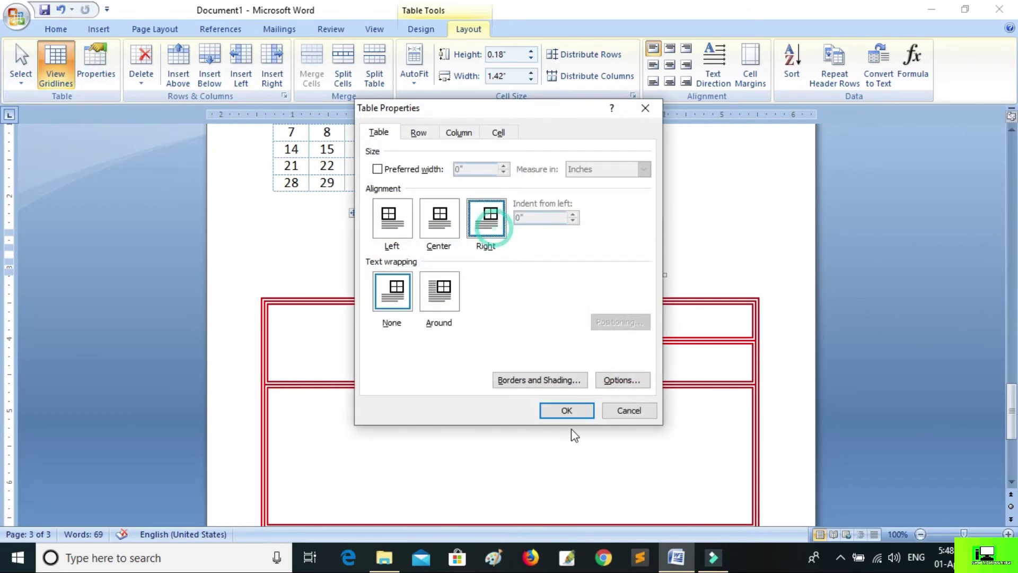
pyautogui.click(566, 412)
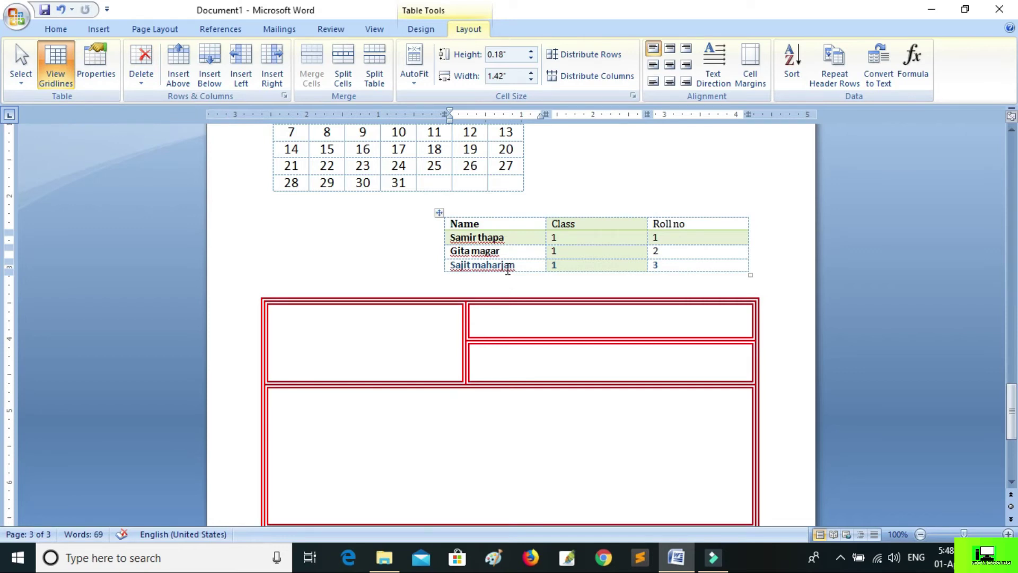
pyautogui.click(95, 68)
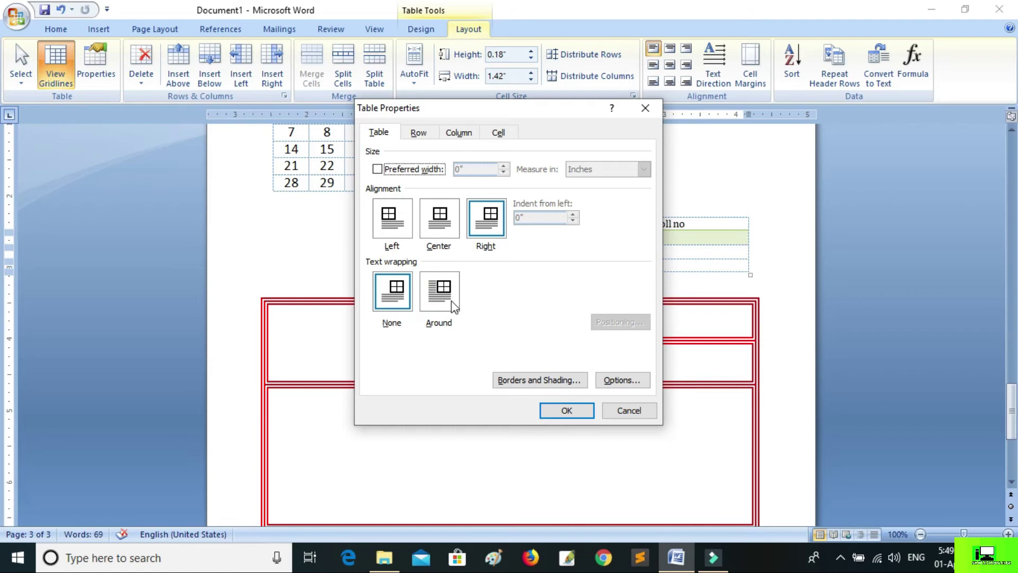
pyautogui.click(393, 217)
pyautogui.click(551, 412)
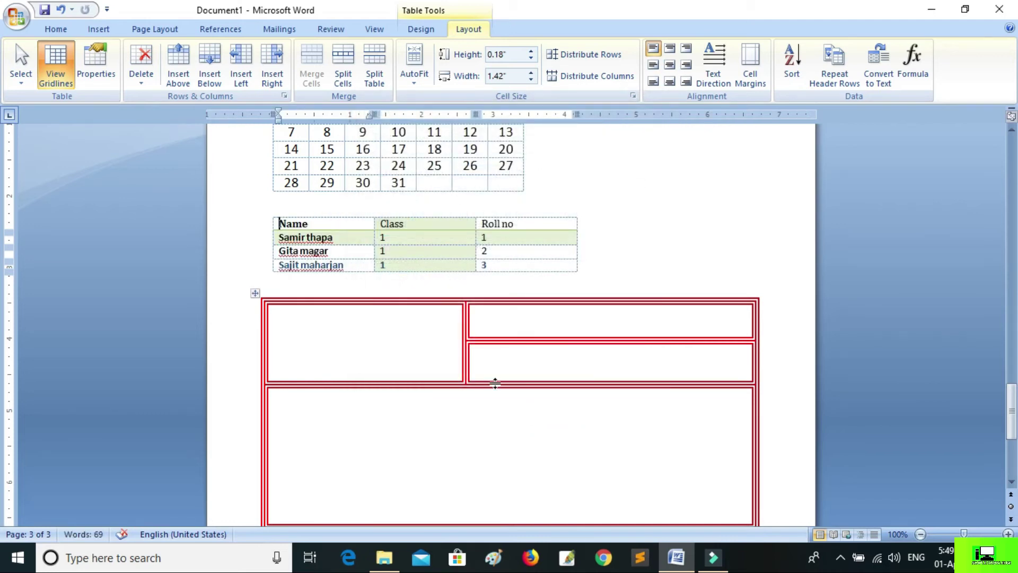
pyautogui.click(142, 82)
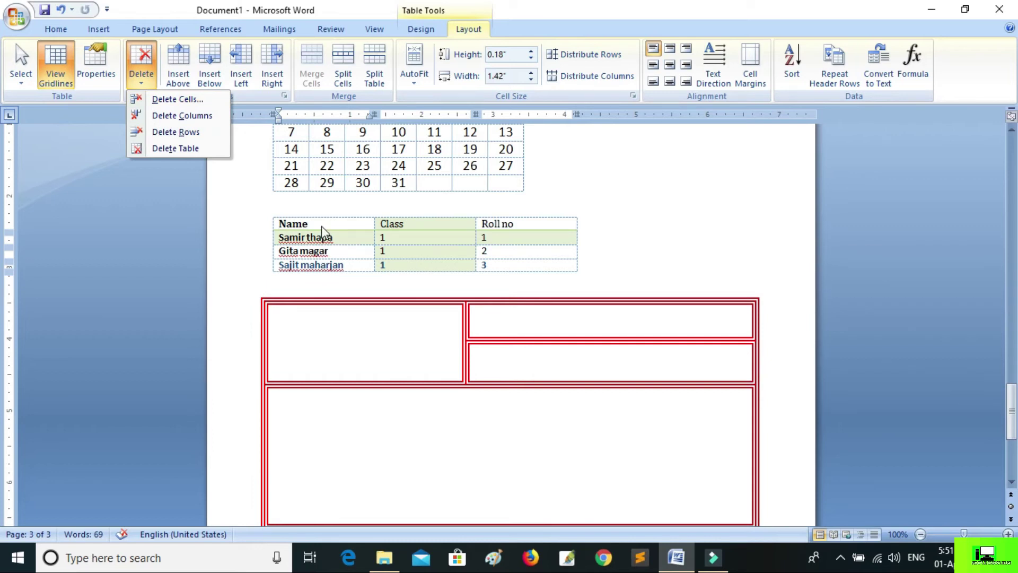
# Step: Delete the Name cell with cells shifted left, then undo it
pyautogui.click(175, 99)
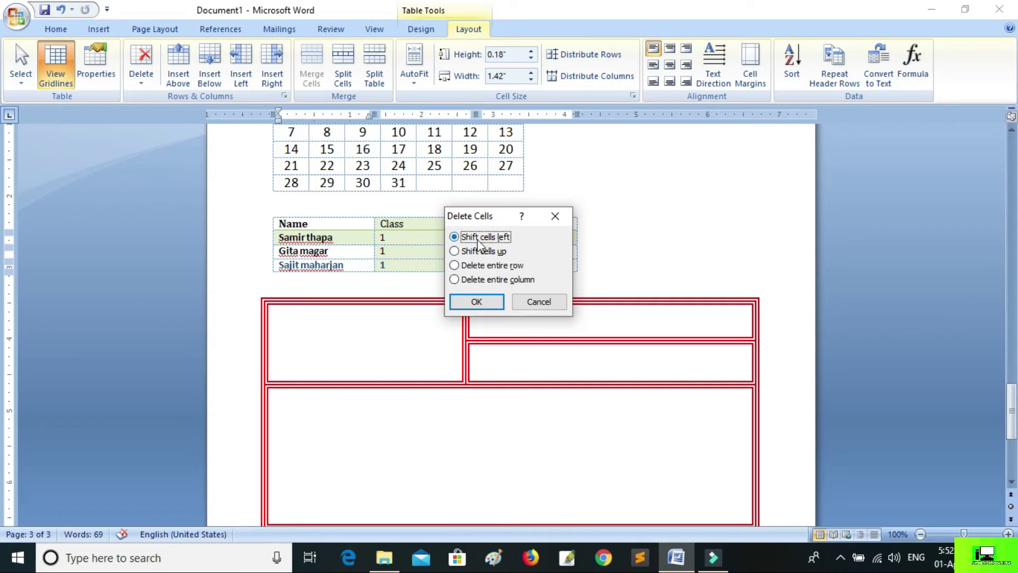
pyautogui.click(467, 301)
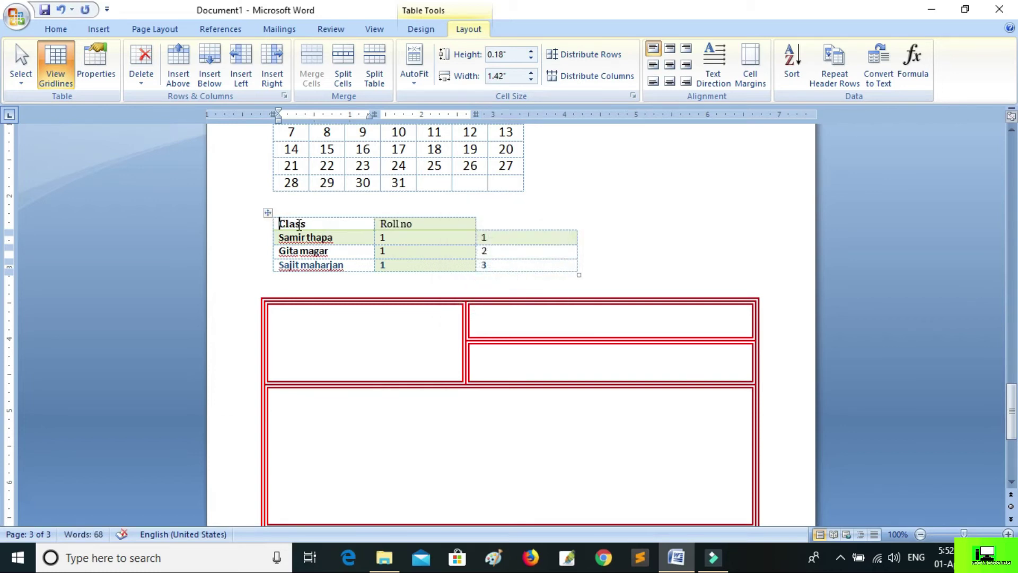
pyautogui.hotkey('ctrl', 'z')
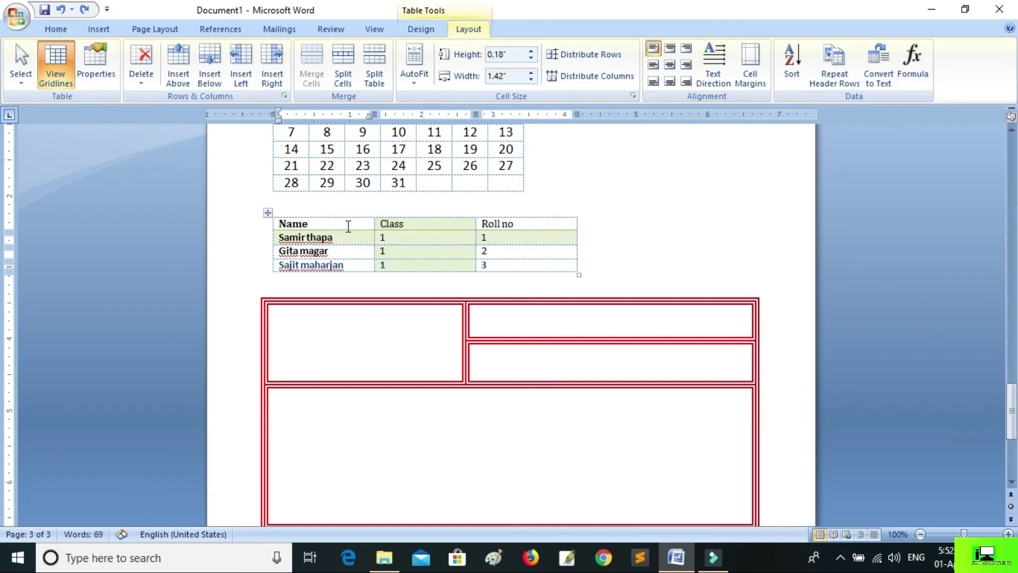
# Step: Delete cells with Shift cells up, then undo that change too
pyautogui.click(141, 70)
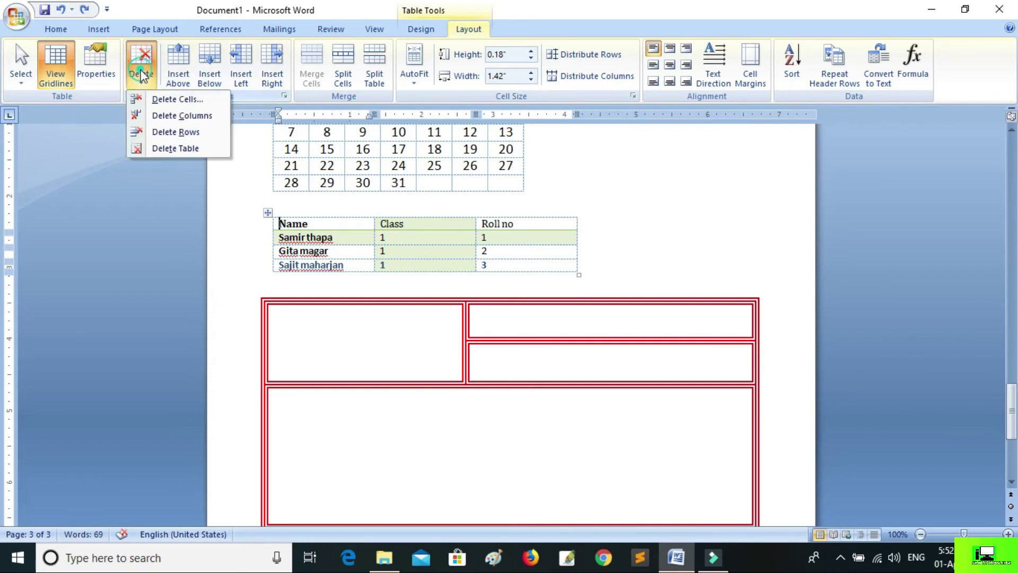
pyautogui.click(179, 99)
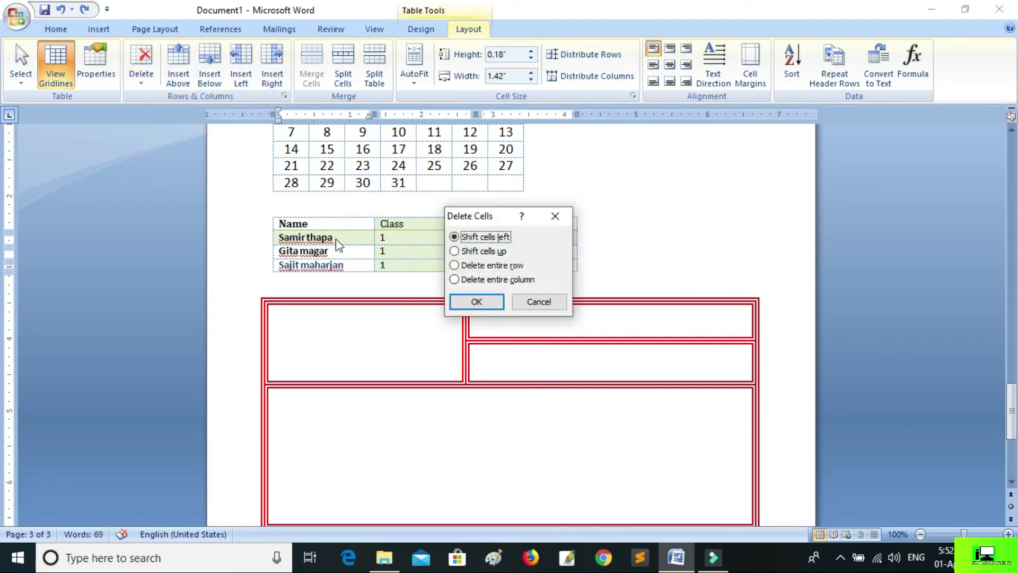
pyautogui.click(465, 252)
pyautogui.click(476, 301)
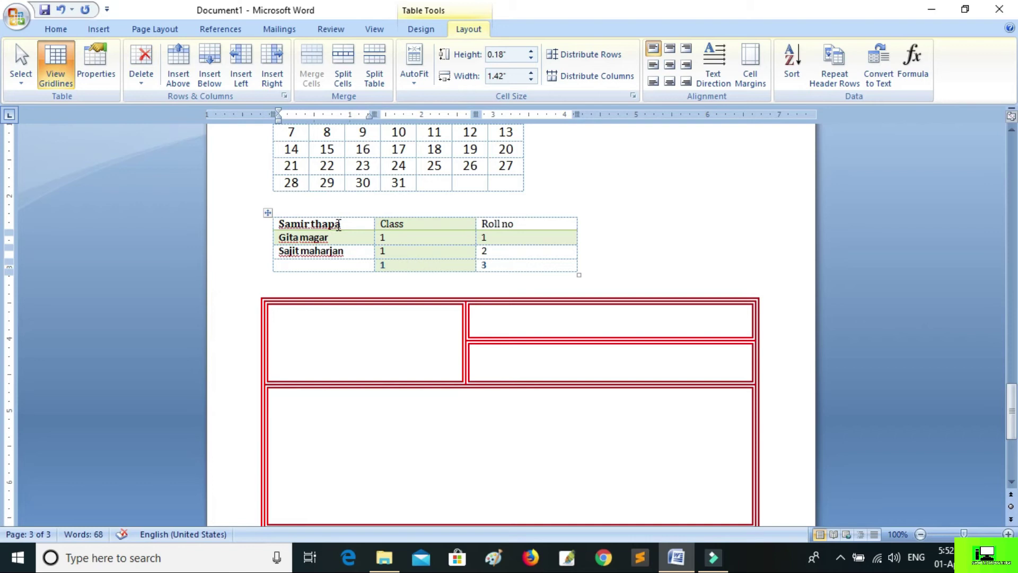
pyautogui.hotkey('ctrl', 'z')
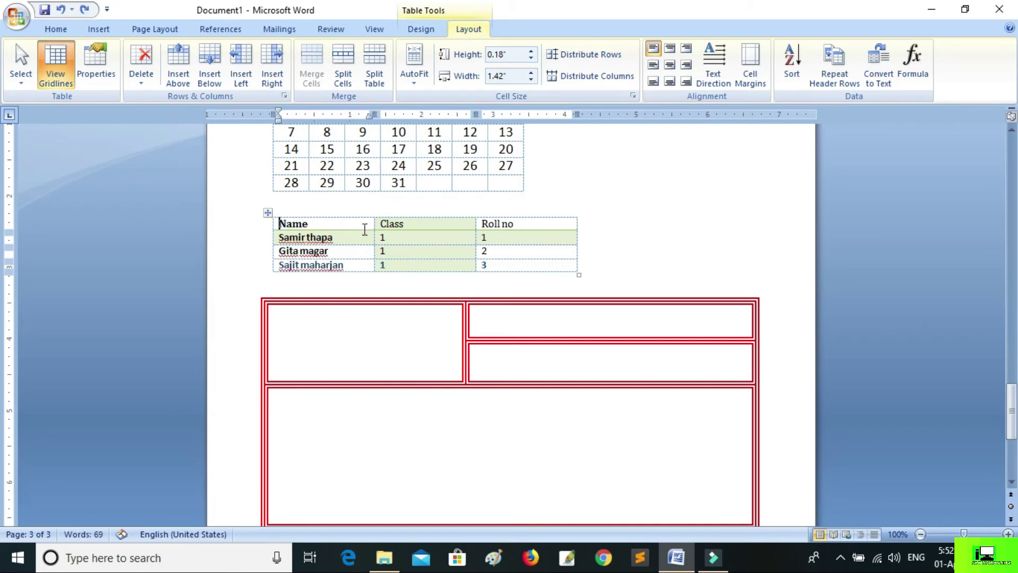
pyautogui.click(142, 82)
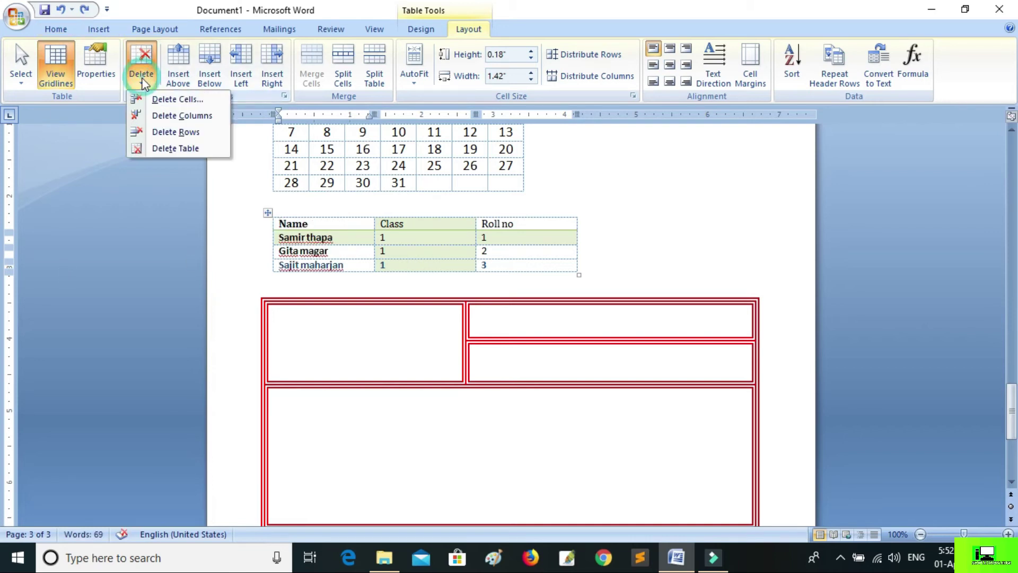
pyautogui.click(165, 97)
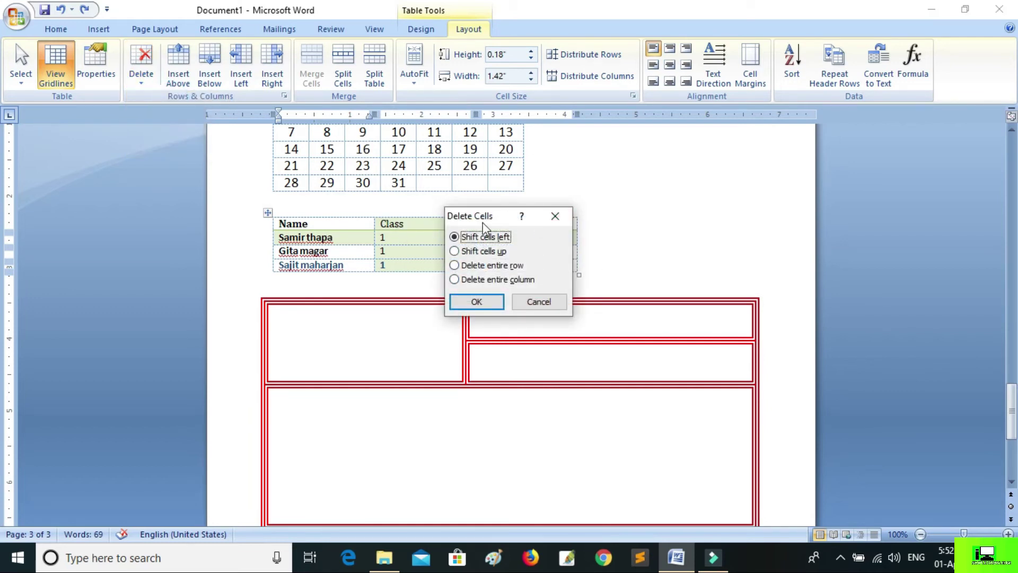
pyautogui.click(480, 265)
pyautogui.click(476, 301)
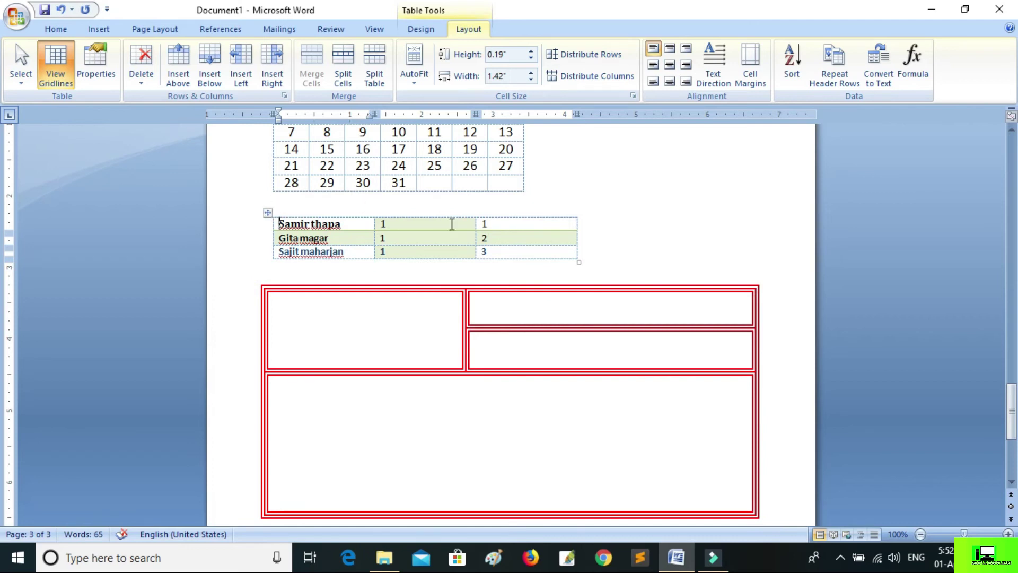
pyautogui.hotkey('ctrl', 'z')
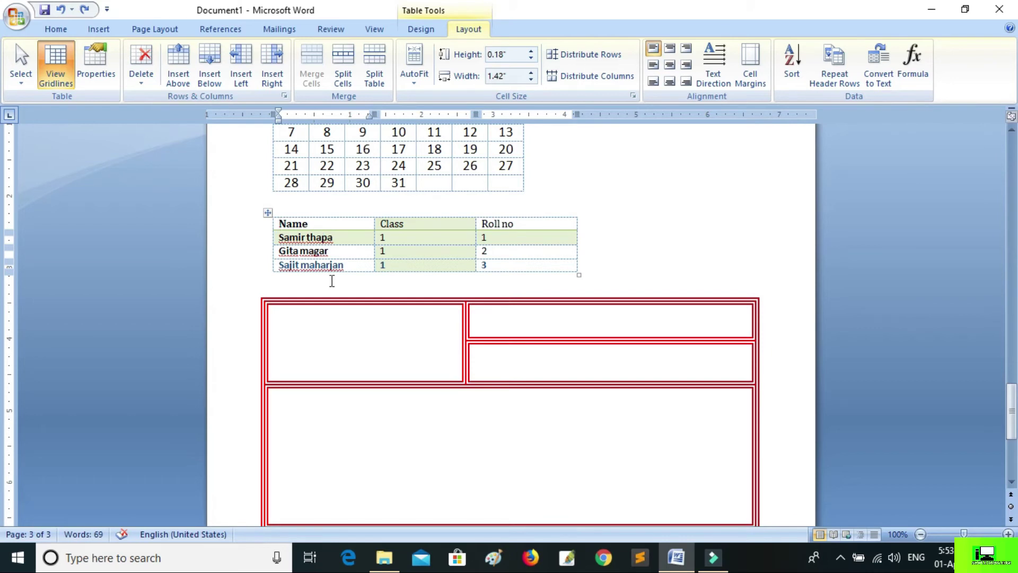
pyautogui.click(141, 74)
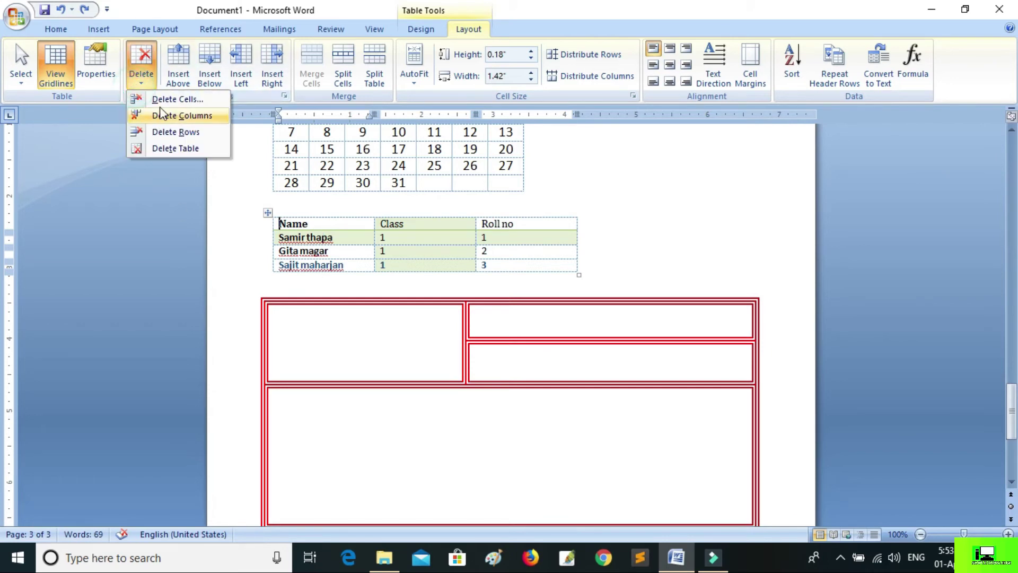
pyautogui.click(160, 98)
pyautogui.click(497, 280)
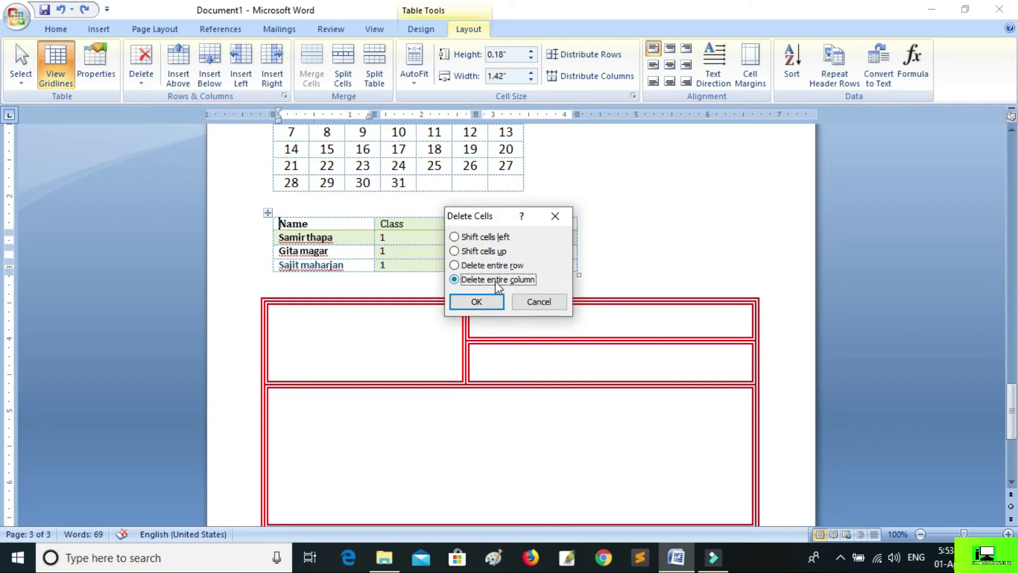
pyautogui.click(482, 301)
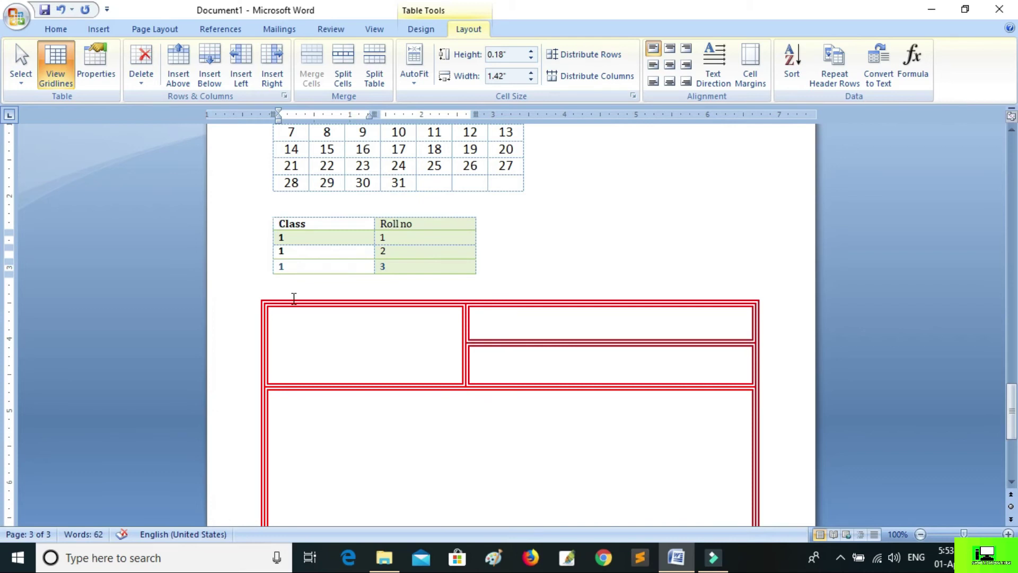
pyautogui.hotkey('ctrl', 'z')
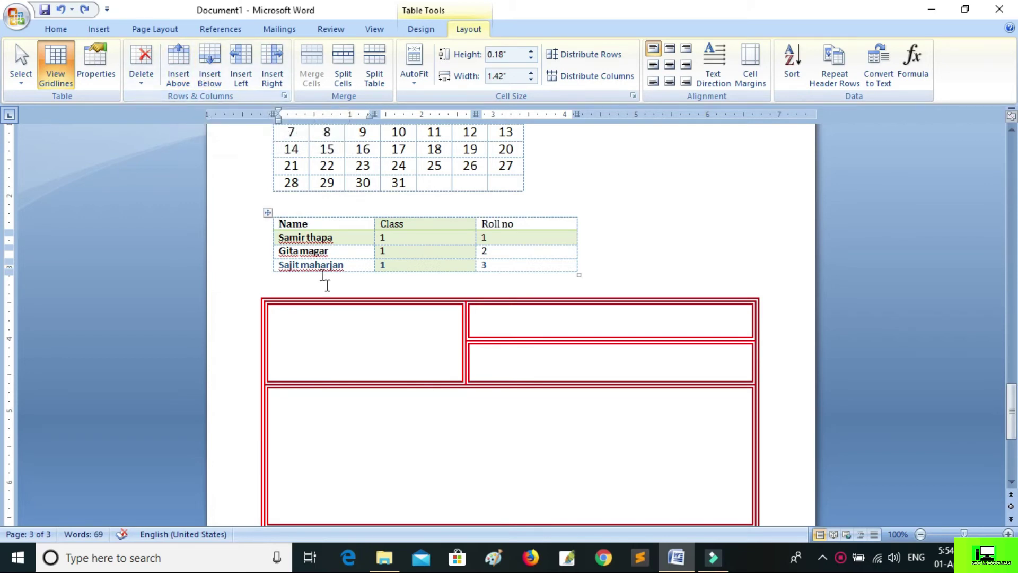
pyautogui.click(353, 237)
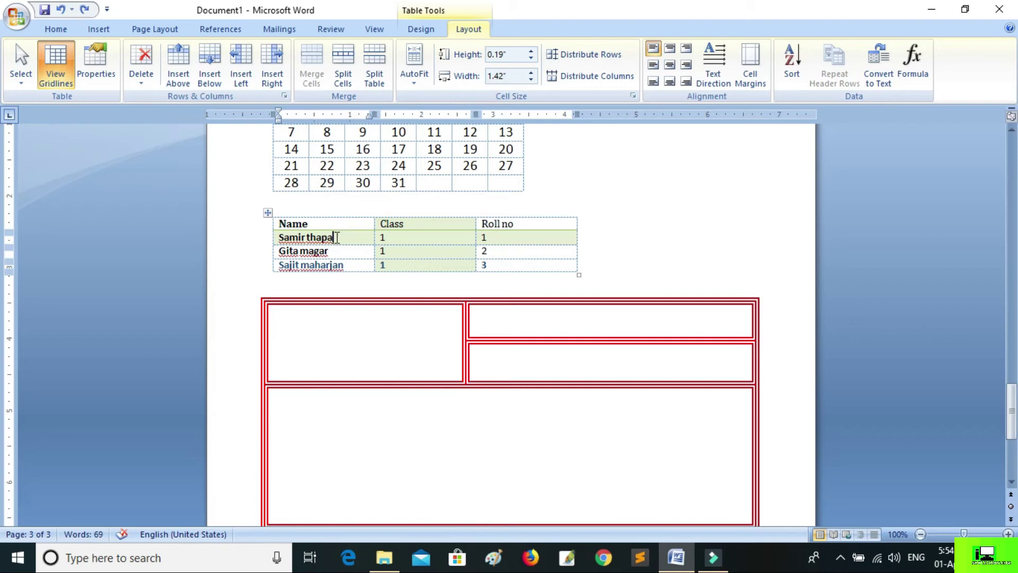
pyautogui.click(213, 59)
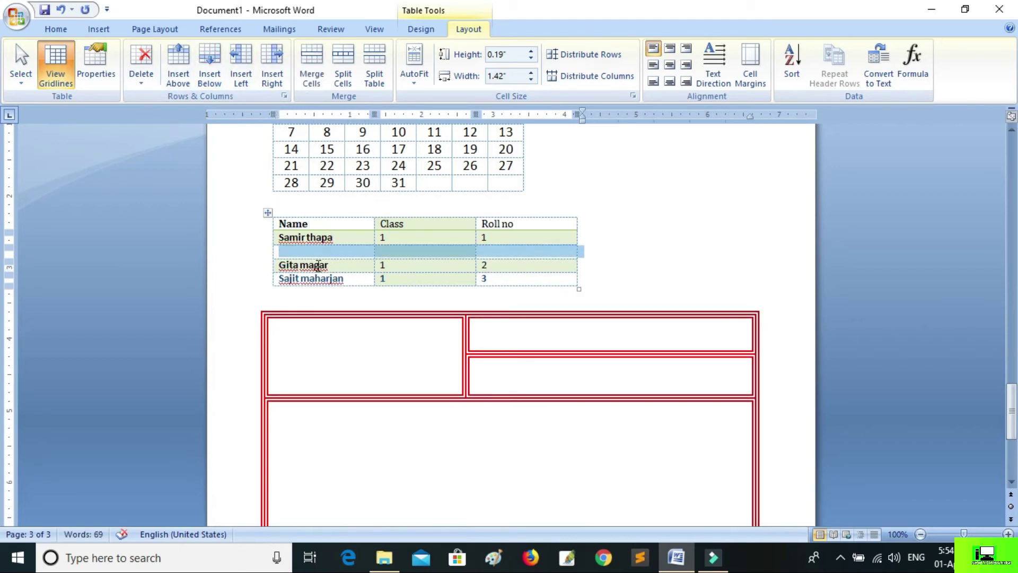
pyautogui.click(342, 239)
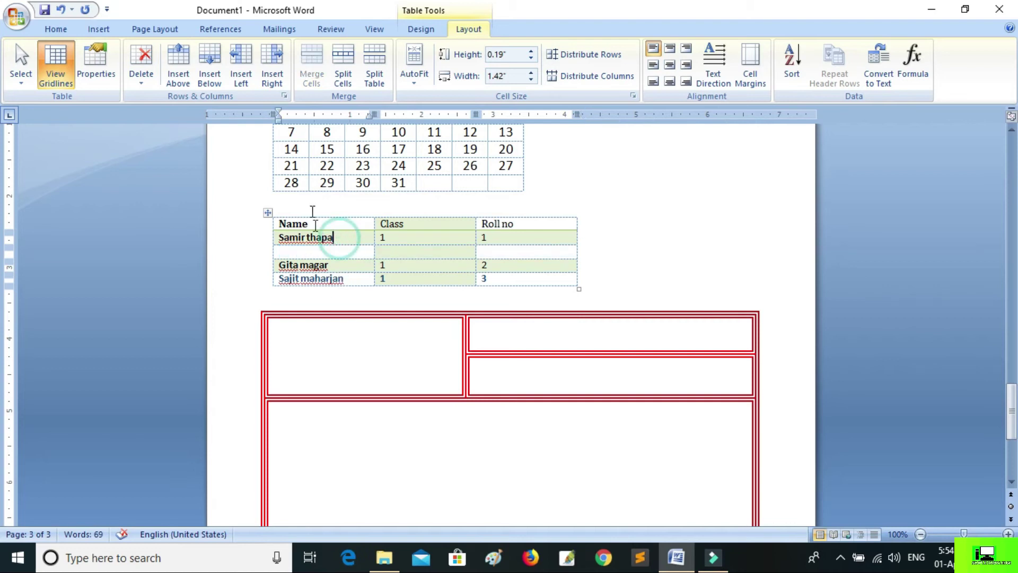
pyautogui.click(177, 80)
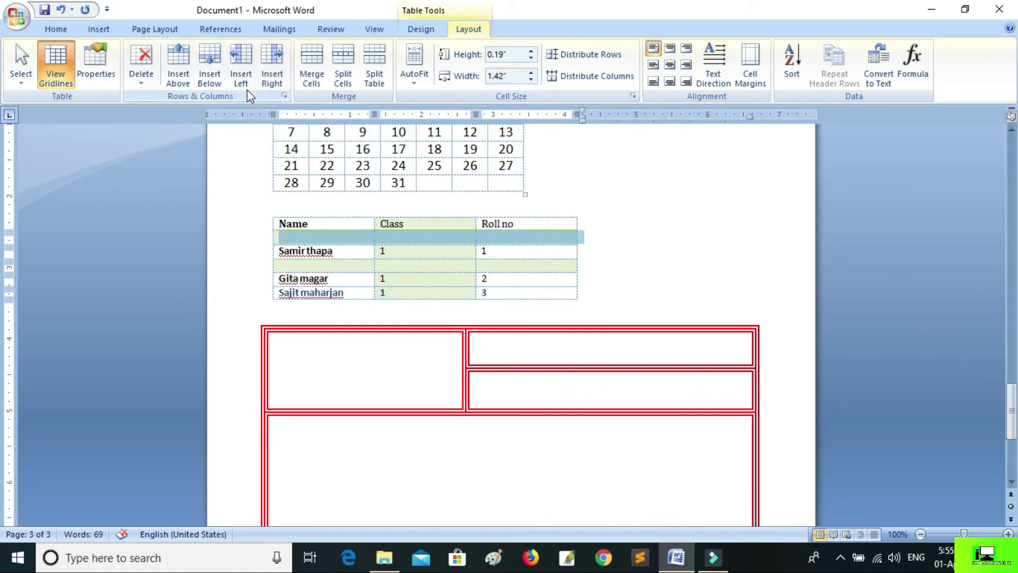
# Step: Insert empty columns to the right of Name and to the left of Roll no
pyautogui.click(348, 253)
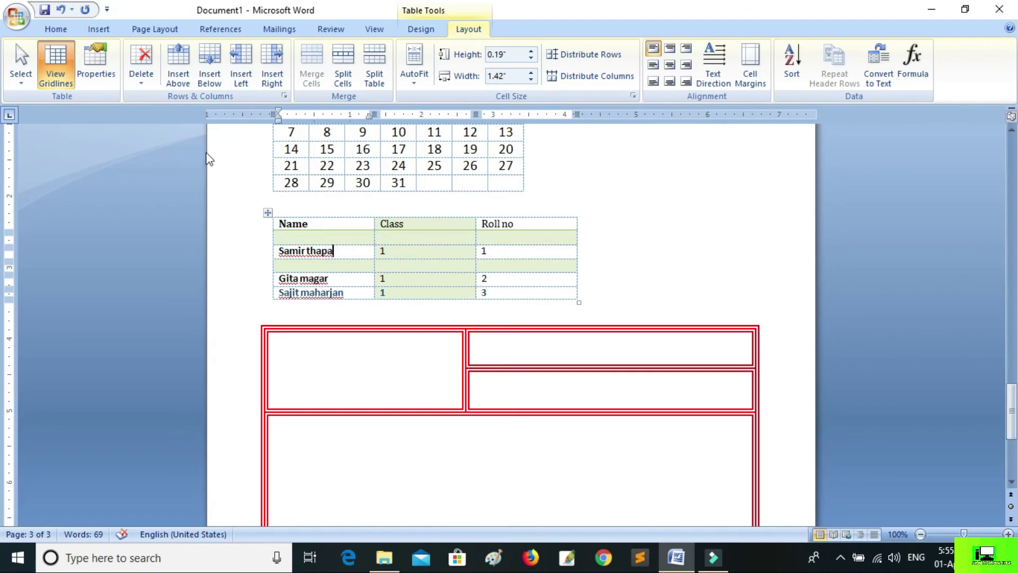
pyautogui.click(270, 74)
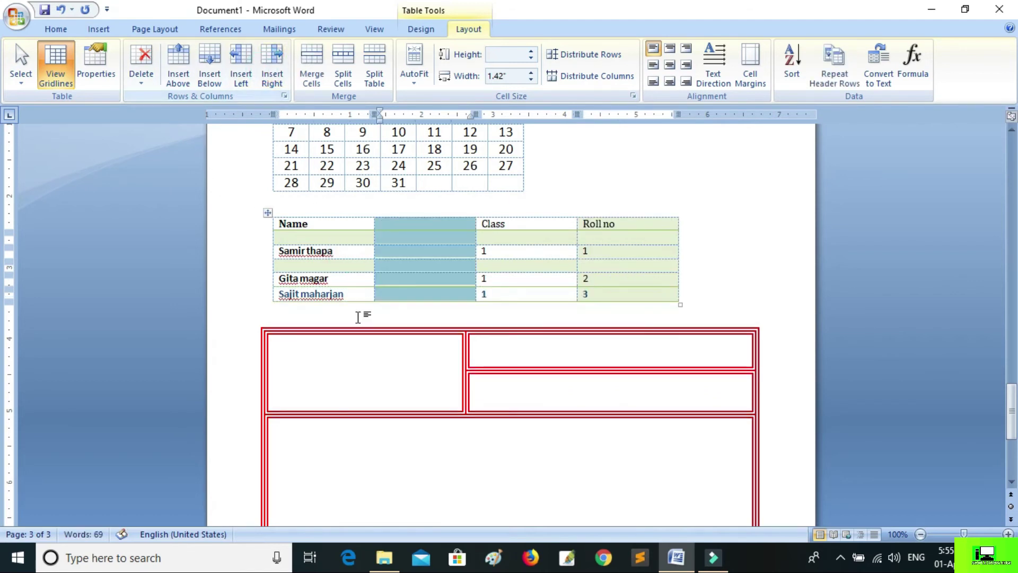
pyautogui.click(596, 252)
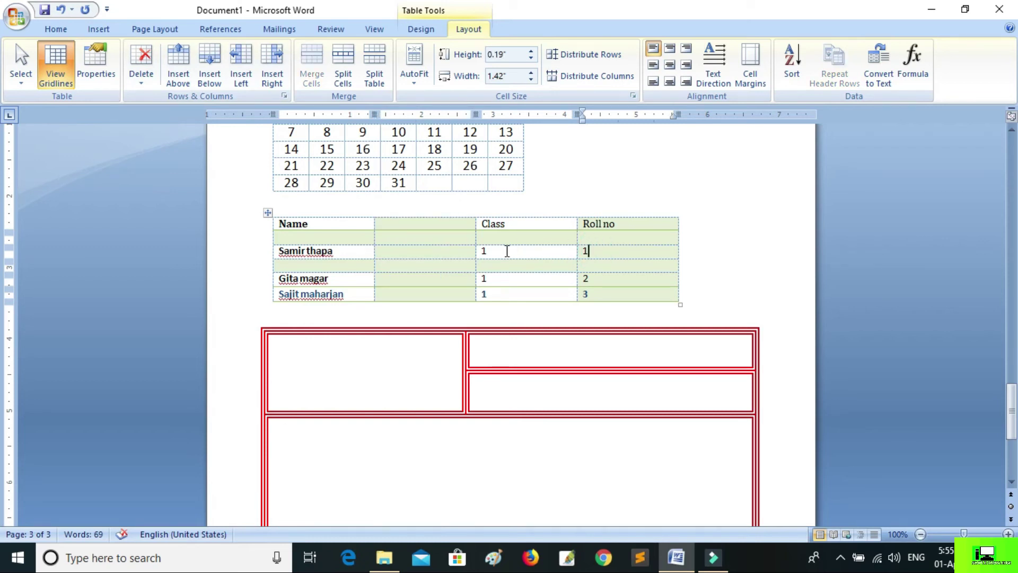
pyautogui.click(240, 79)
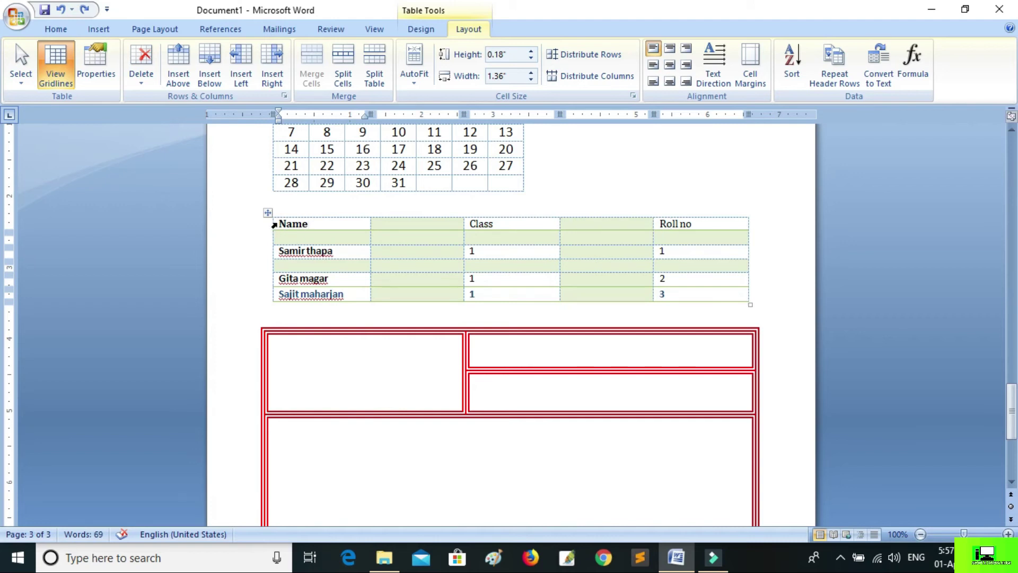
# Step: Select the Name, Class and Roll no header cells and merge them into one cell
pyautogui.moveTo(281, 223); pyautogui.dragTo(688, 215)
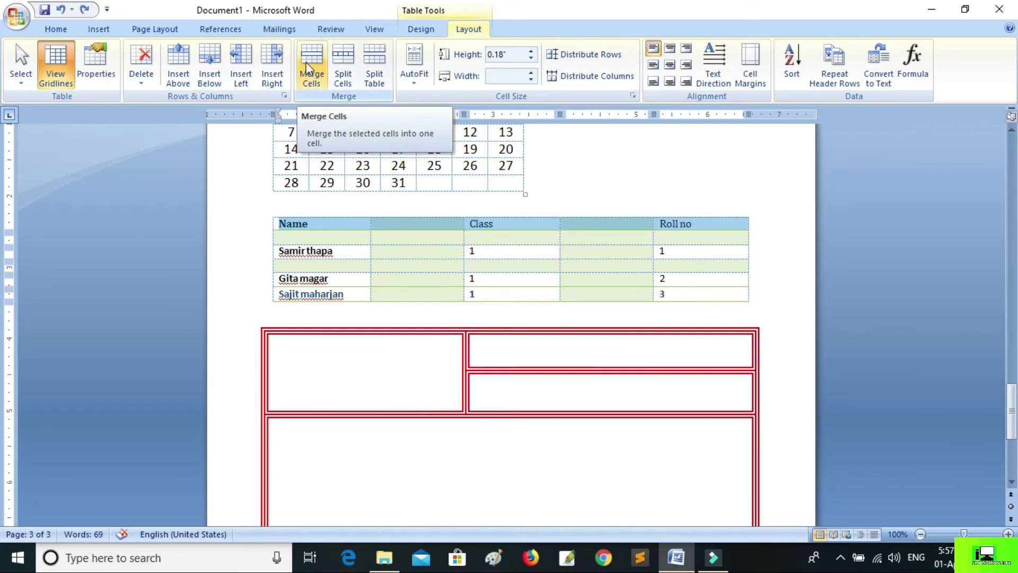
pyautogui.click(307, 68)
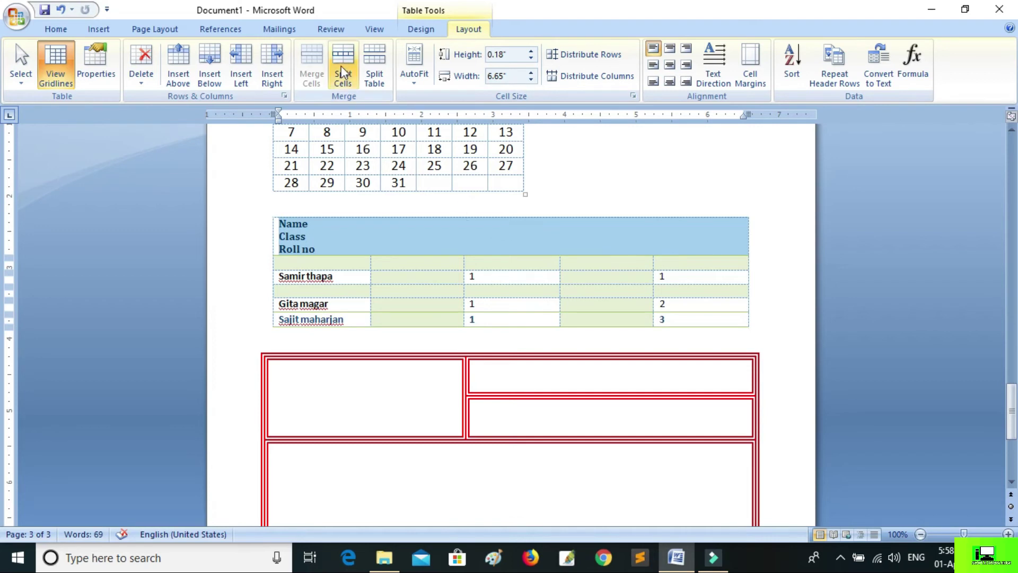
pyautogui.click(379, 277)
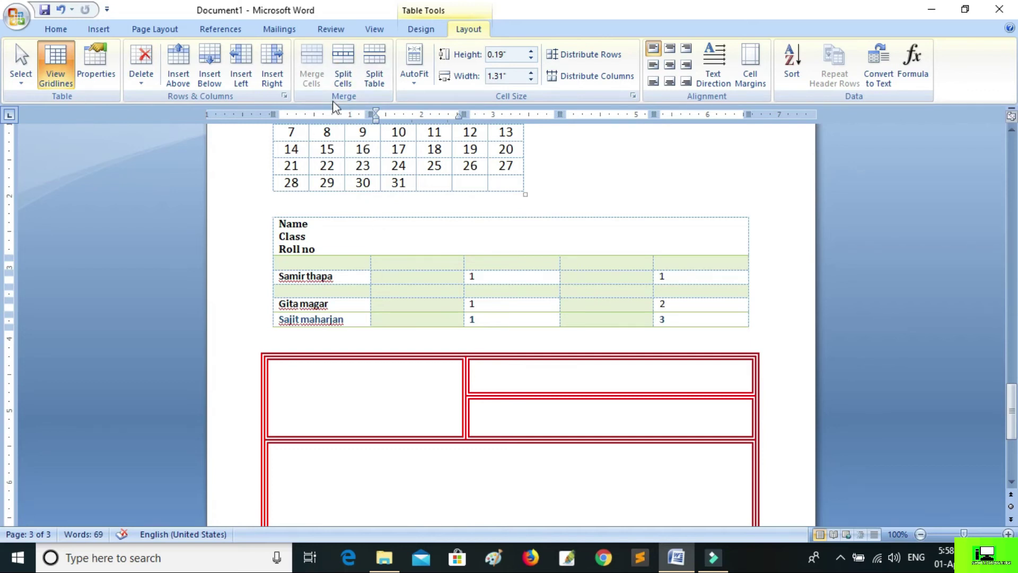
pyautogui.click(343, 64)
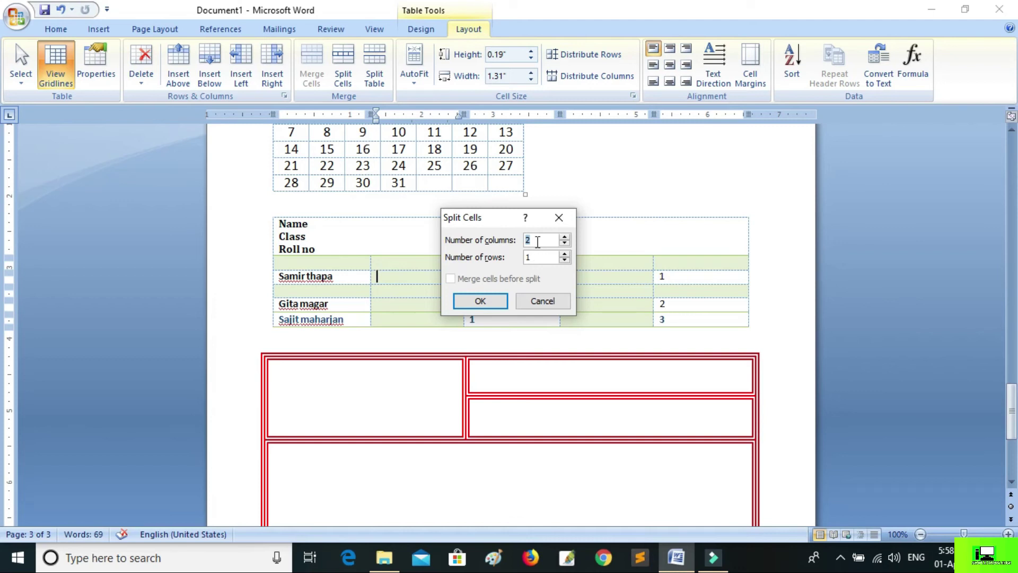
pyautogui.click(538, 258)
pyautogui.press('BackSpace')
pyautogui.click(479, 299)
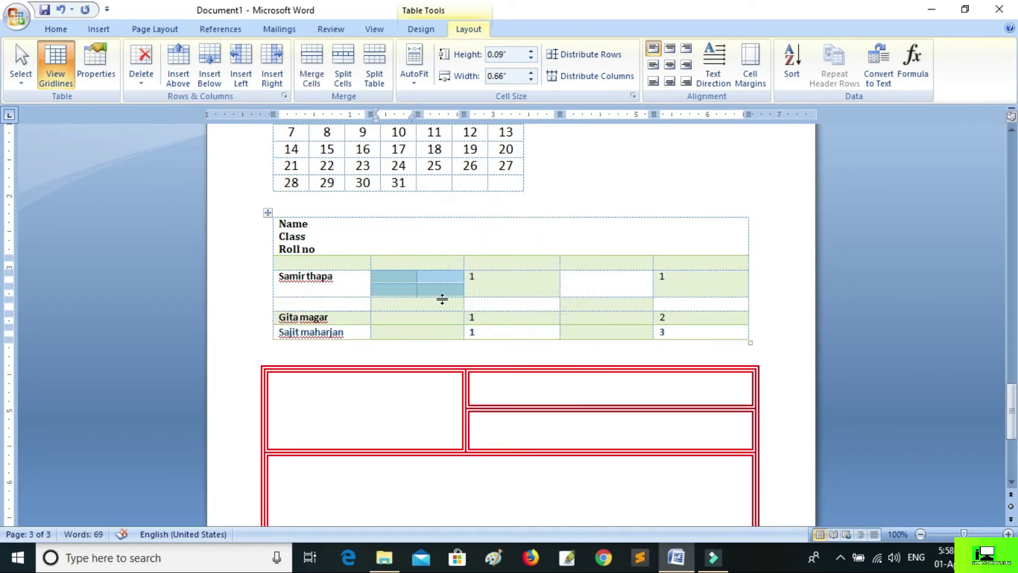
pyautogui.moveTo(415, 280); pyautogui.dragTo(424, 290)
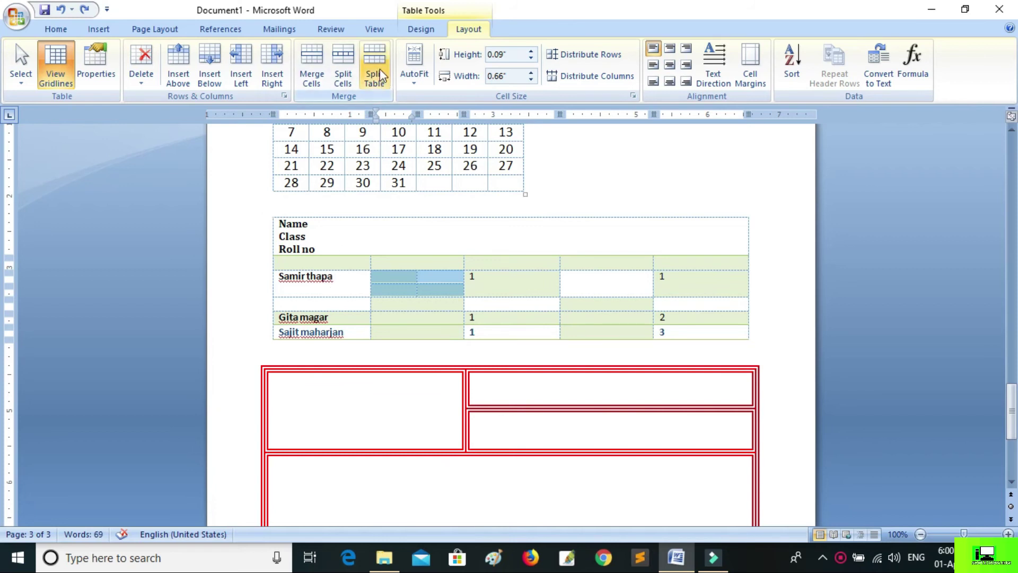
pyautogui.click(338, 284)
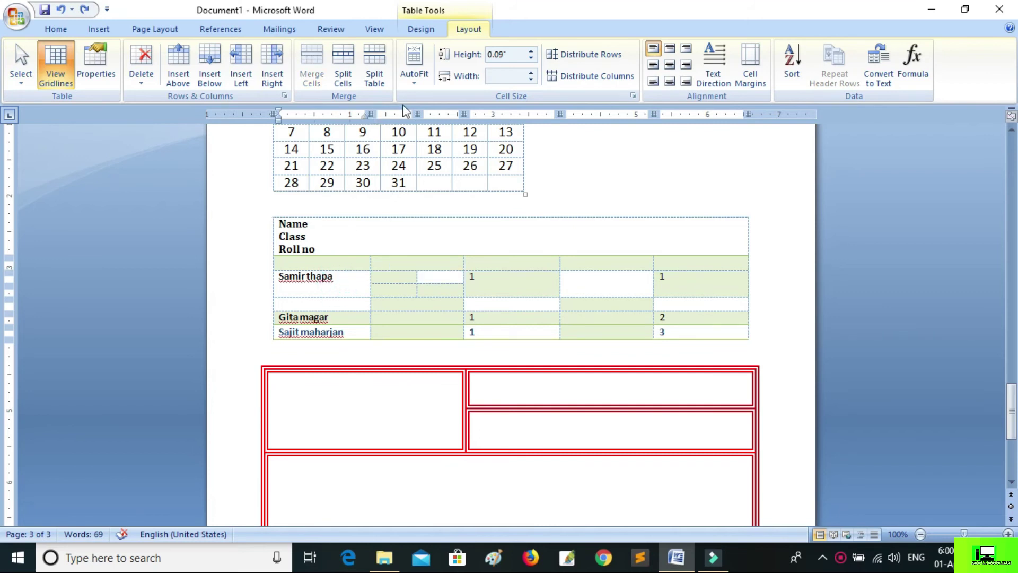
pyautogui.click(376, 65)
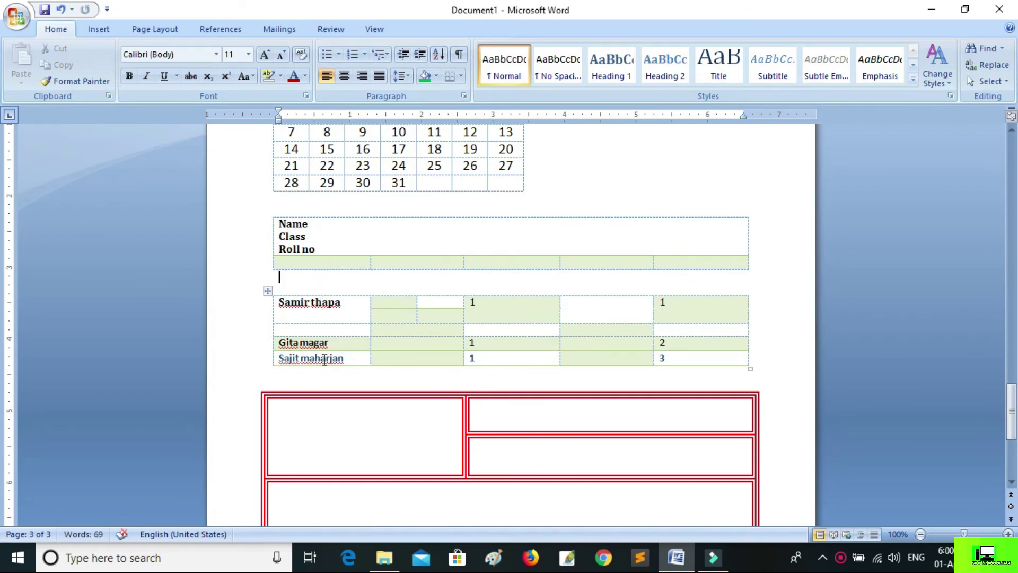
pyautogui.click(357, 303)
pyautogui.click(374, 77)
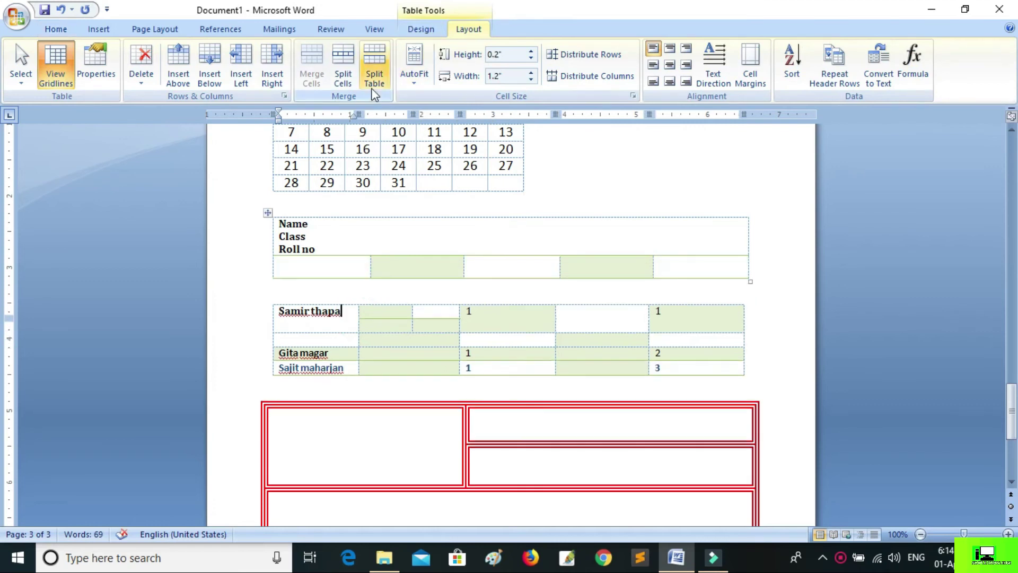
pyautogui.click(420, 78)
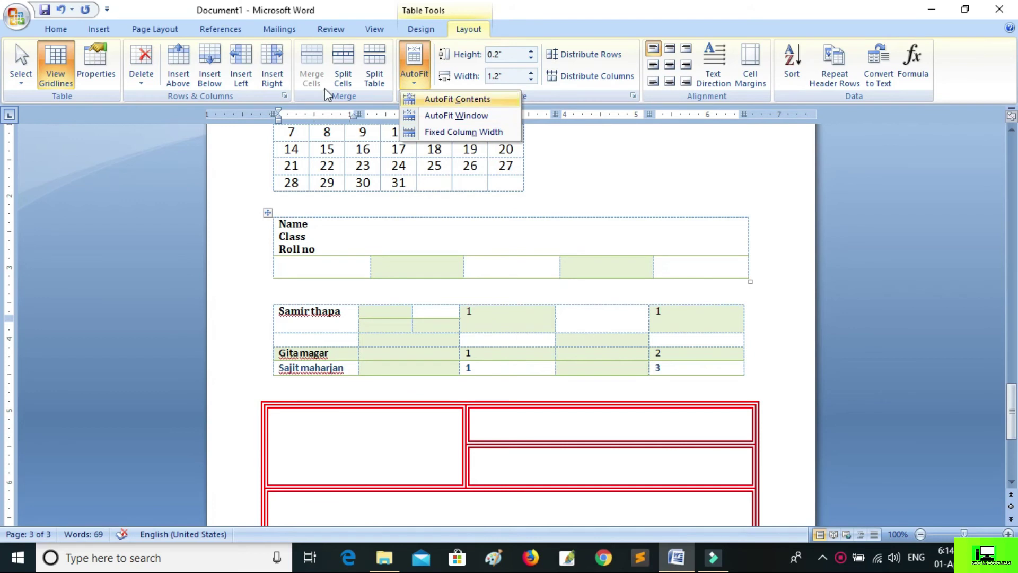
pyautogui.click(99, 29)
pyautogui.click(123, 61)
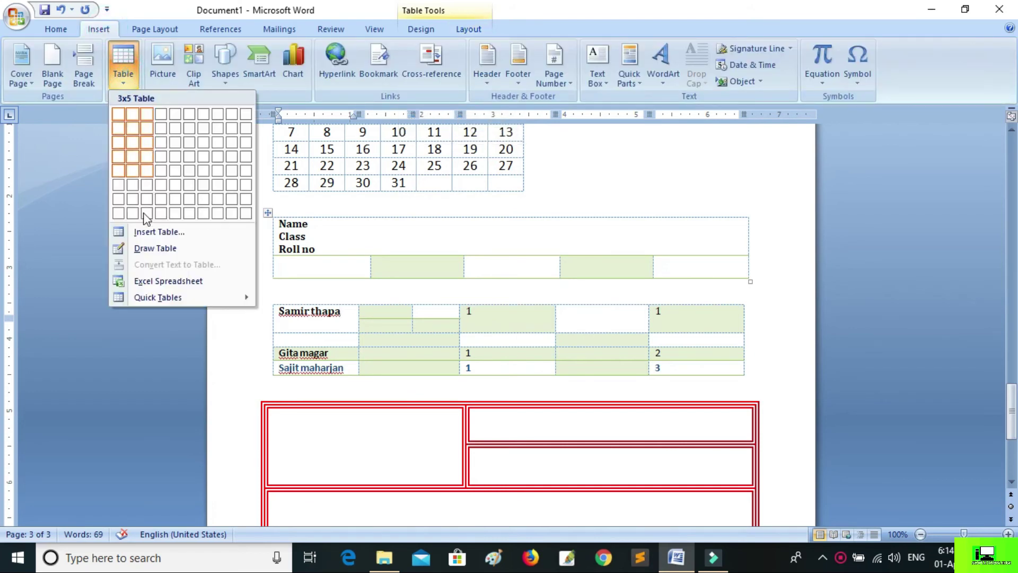
pyautogui.click(148, 229)
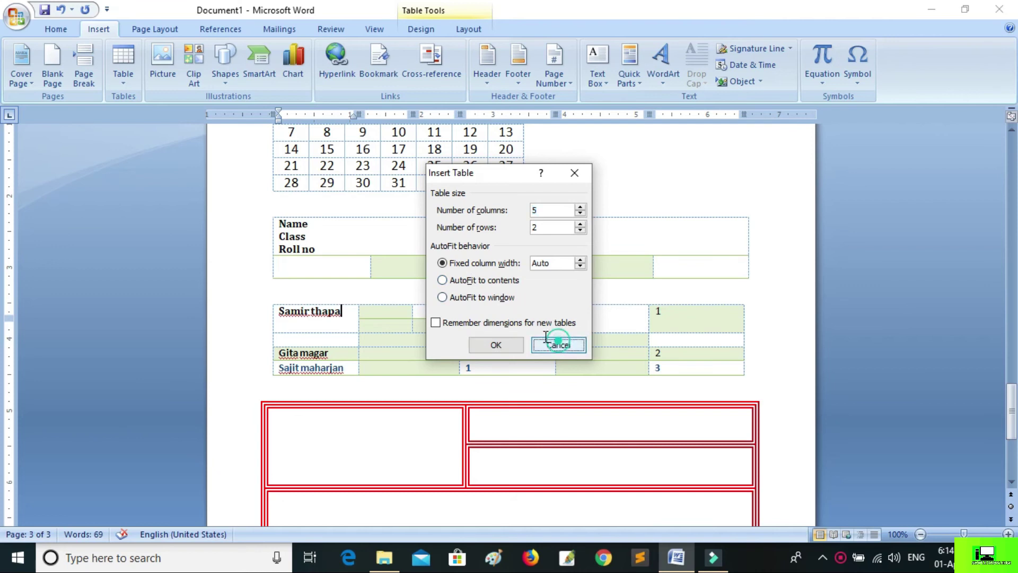
pyautogui.click(558, 345)
pyautogui.click(469, 30)
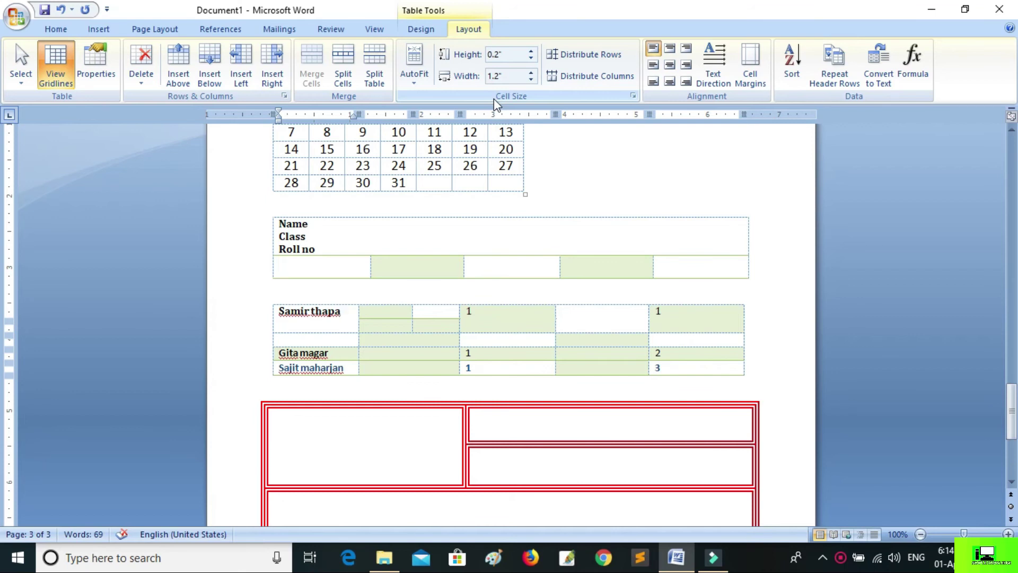
pyautogui.moveTo(398, 159)
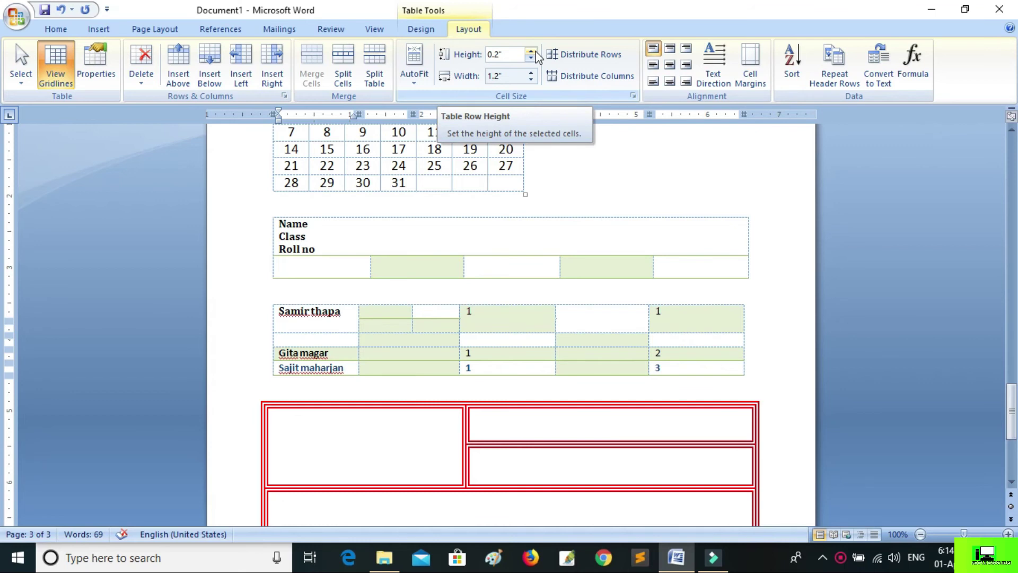
# Step: Raise row height to 0.5" and column width to 1.5", then return them to 0.2" and 1.2"
pyautogui.click(531, 51)
pyautogui.click(531, 51)
pyautogui.click(531, 51)
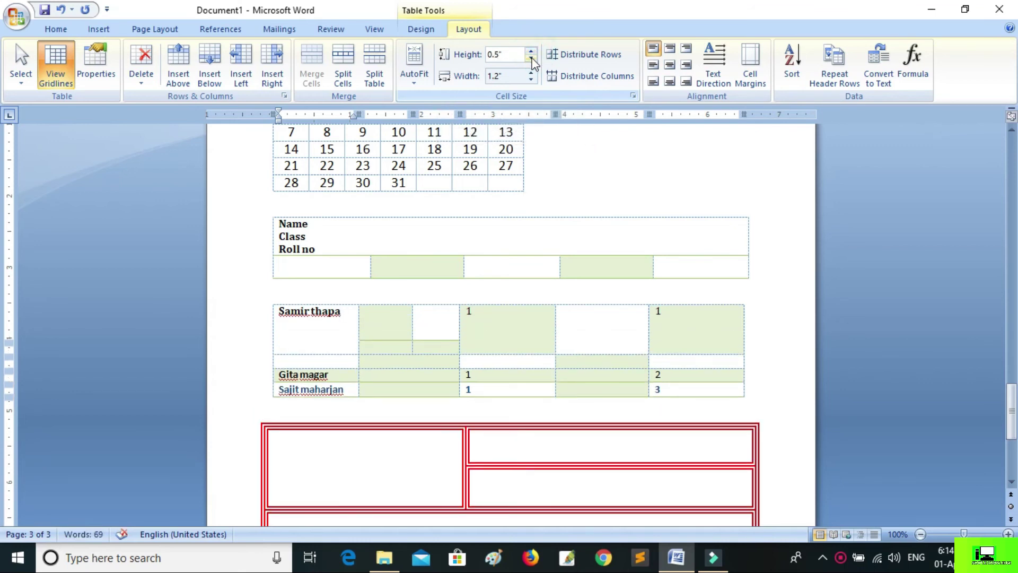
pyautogui.click(531, 60)
pyautogui.click(531, 59)
pyautogui.click(531, 59)
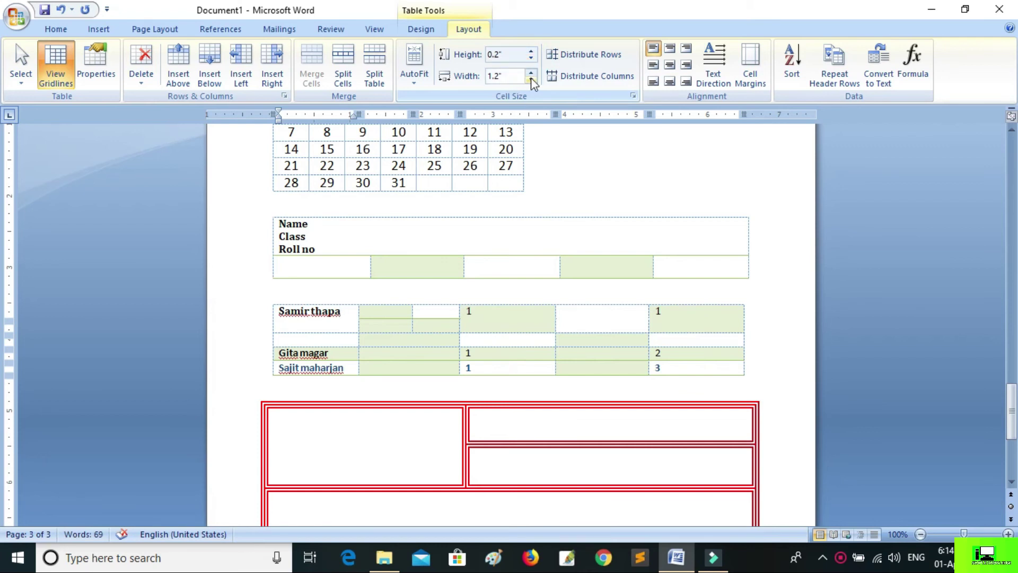
pyautogui.click(531, 73)
pyautogui.click(532, 73)
pyautogui.click(532, 73)
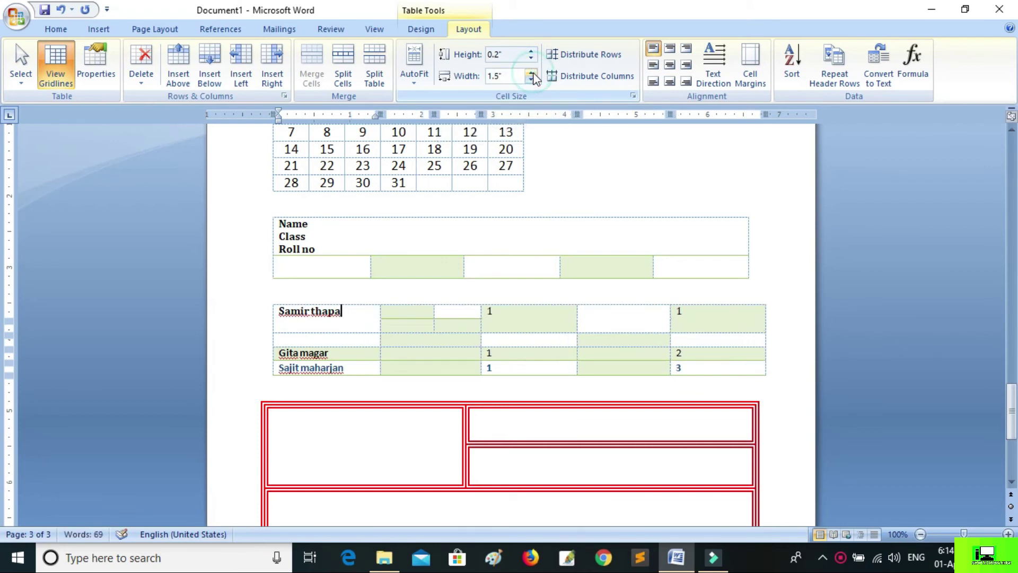
pyautogui.click(531, 81)
pyautogui.click(531, 81)
pyautogui.click(531, 80)
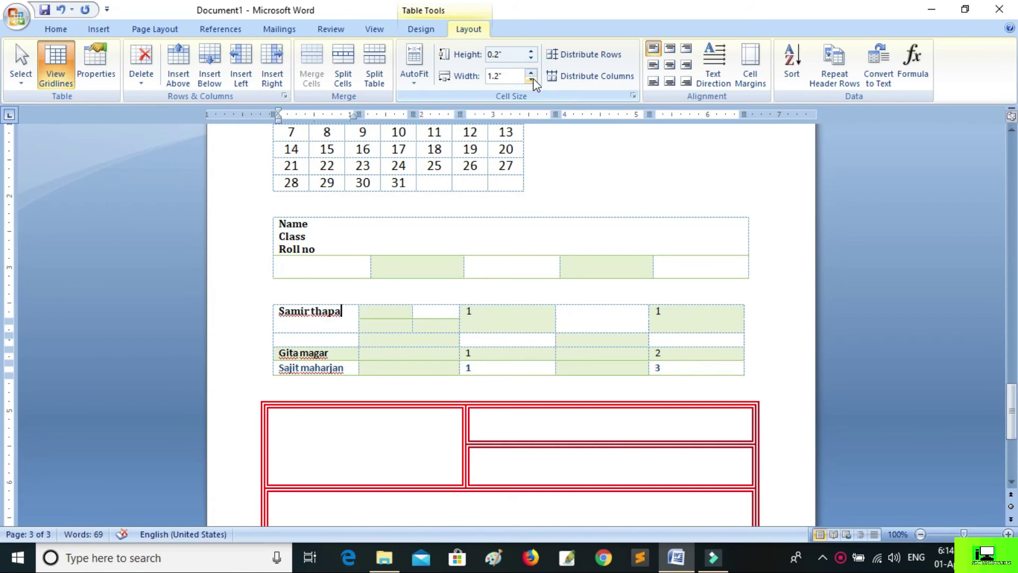
pyautogui.moveTo(329, 339)
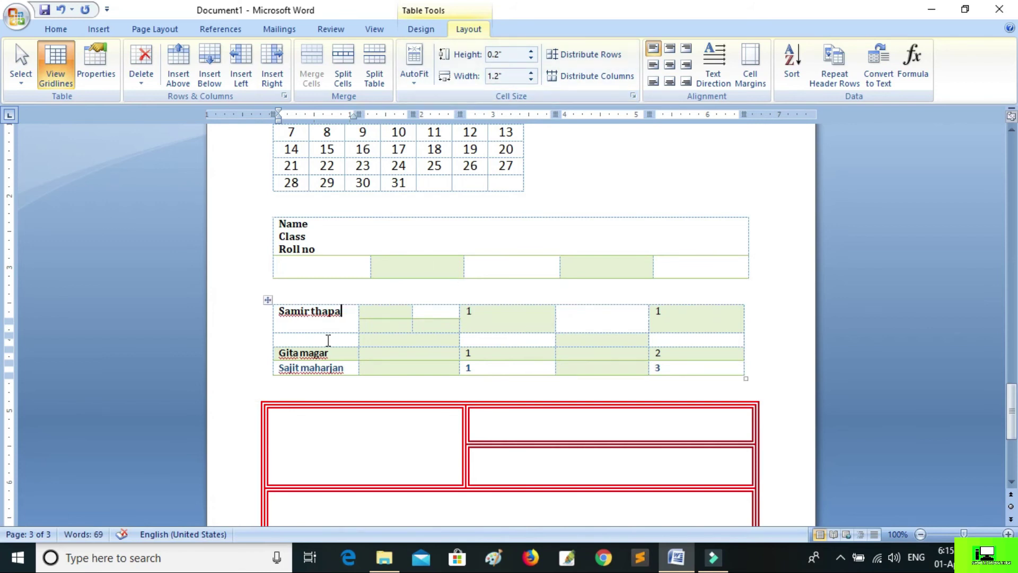
pyautogui.moveTo(324, 333); pyautogui.dragTo(353, 330)
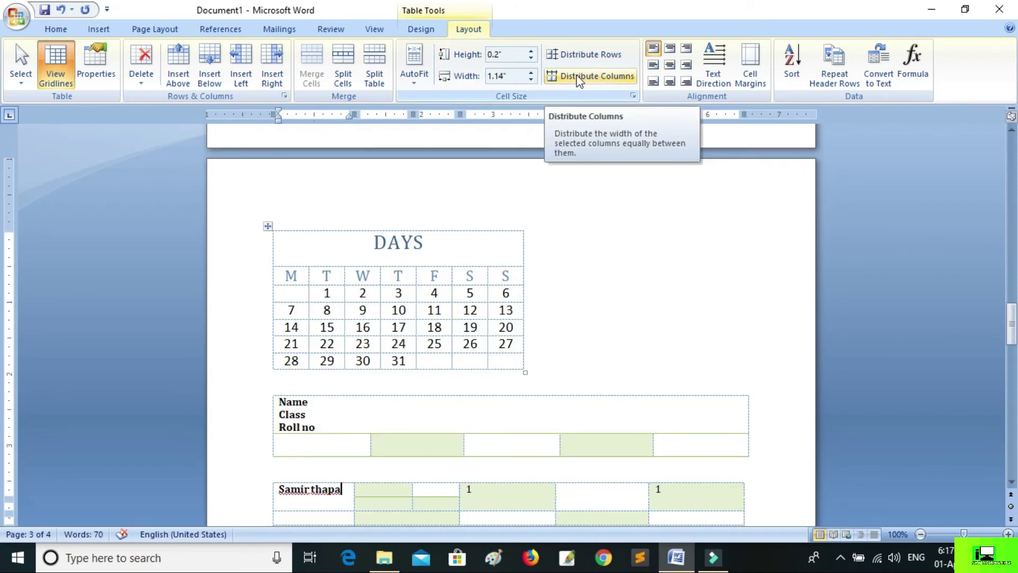
# Step: Place the cursor on the empty next page and bring up the Insert Table grid
pyautogui.scroll(-8, 557, 423)
pyautogui.scroll(-8, 509, 428)
pyautogui.scroll(-5, 287, 484)
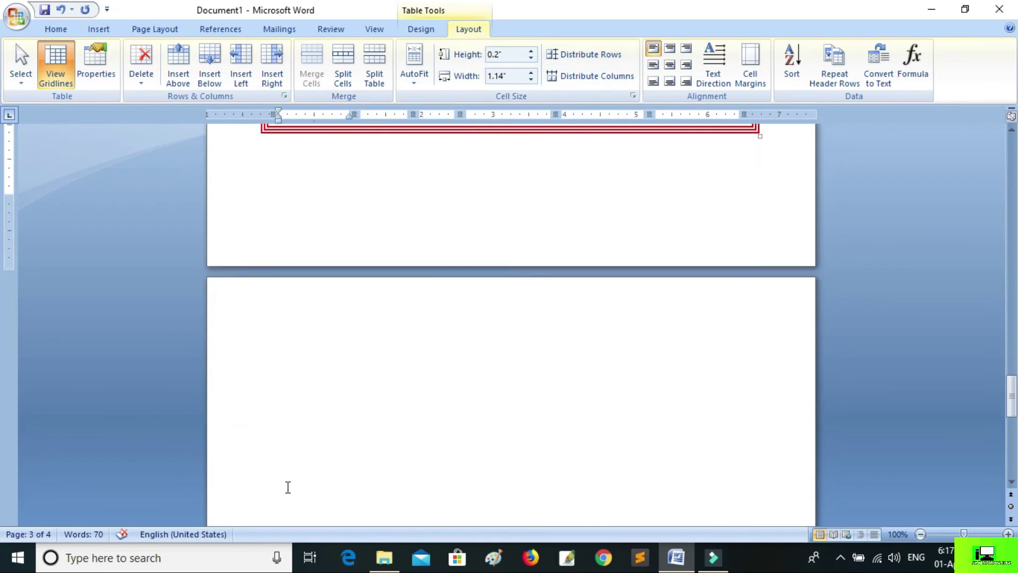
pyautogui.scroll(-1, 297, 371)
pyautogui.click(304, 307)
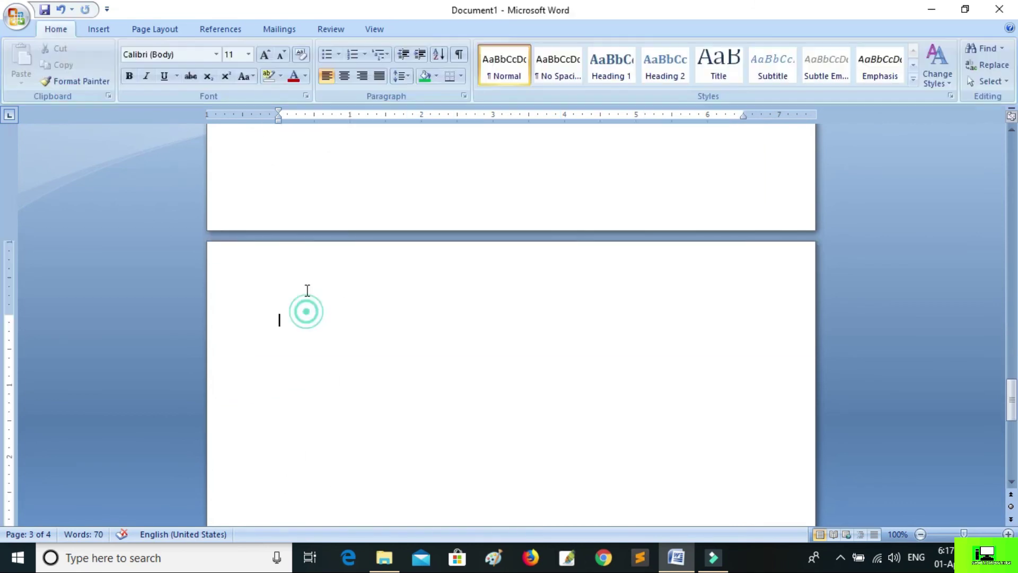
pyautogui.click(94, 31)
pyautogui.click(123, 69)
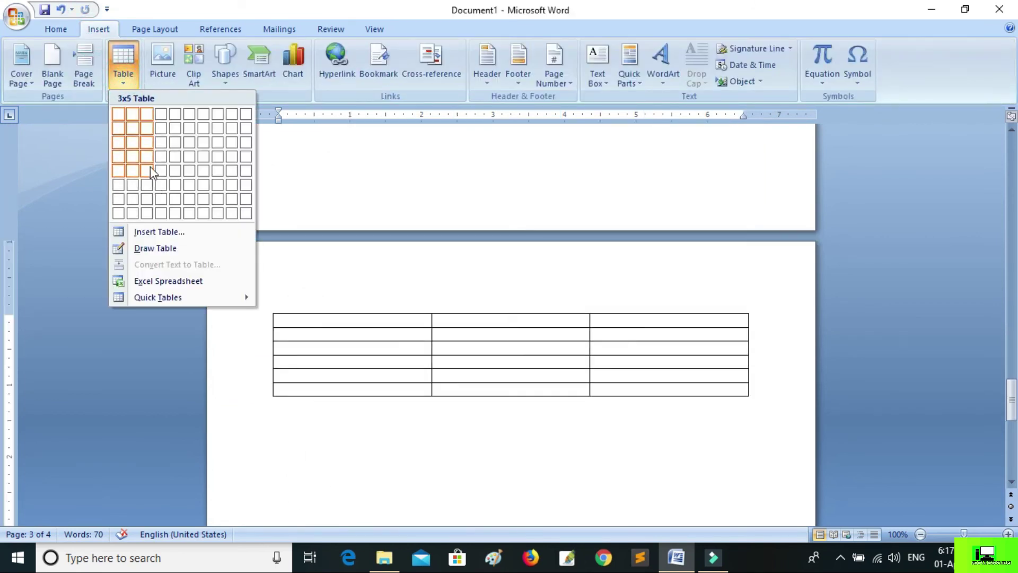
# Step: Insert a 3-column, 5-row table, stretch its top rows, then distribute rows evenly
pyautogui.click(148, 169)
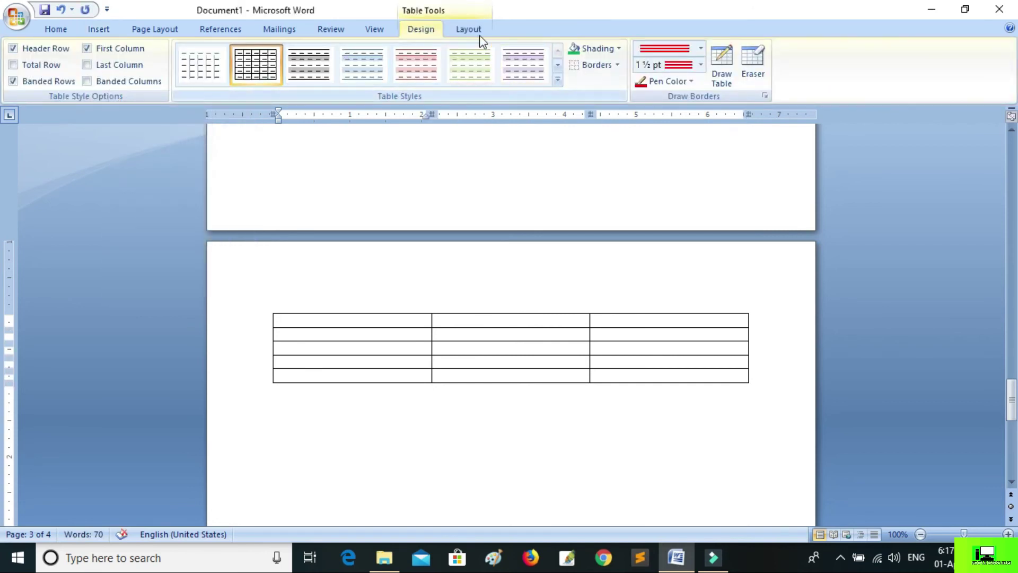
pyautogui.click(478, 31)
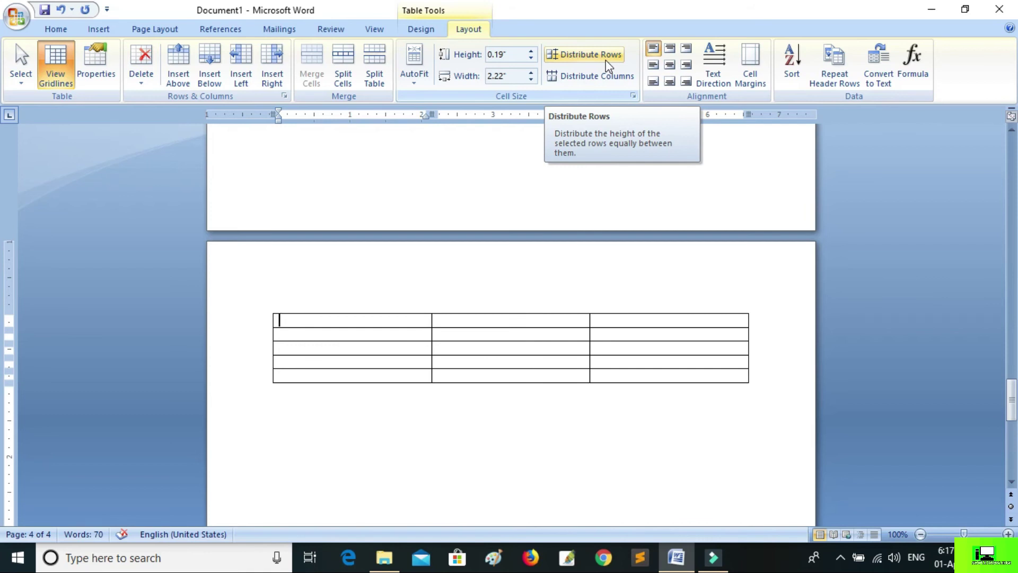
pyautogui.moveTo(389, 339); pyautogui.dragTo(384, 366)
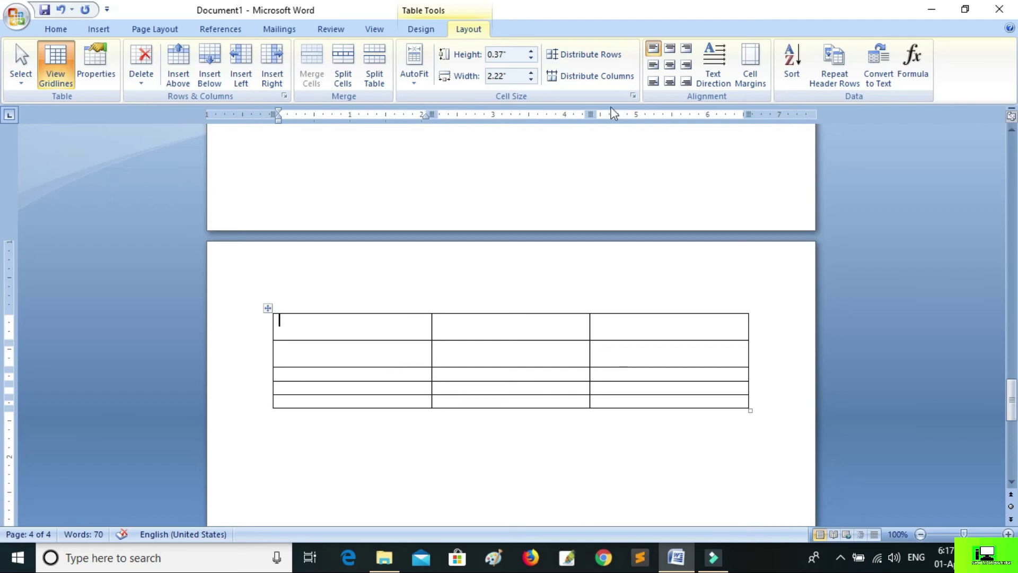
pyautogui.click(584, 54)
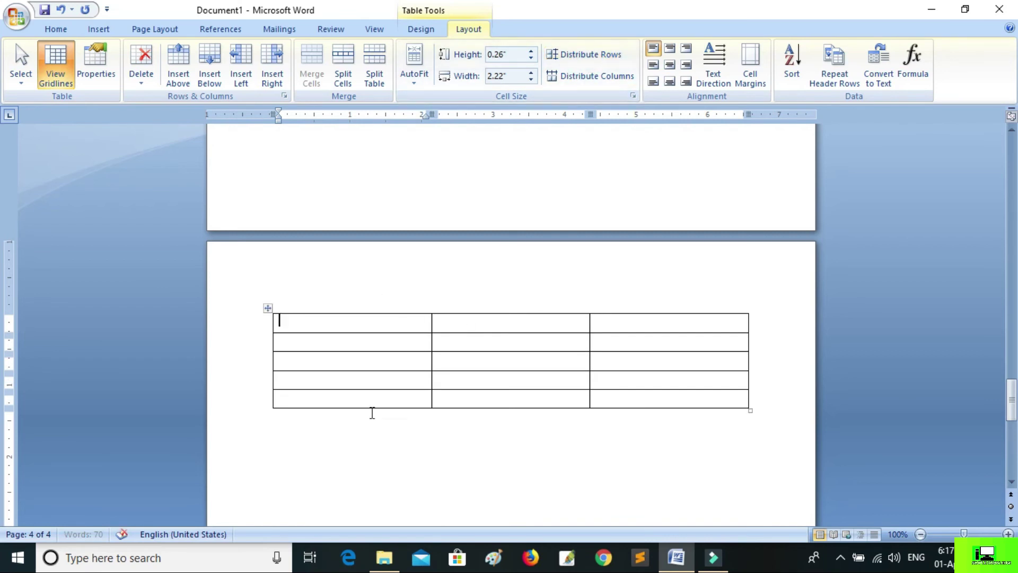
# Step: Drag the column borders wider, then distribute the columns to equal widths
pyautogui.moveTo(431, 343); pyautogui.dragTo(466, 343)
pyautogui.moveTo(590, 342); pyautogui.dragTo(653, 339)
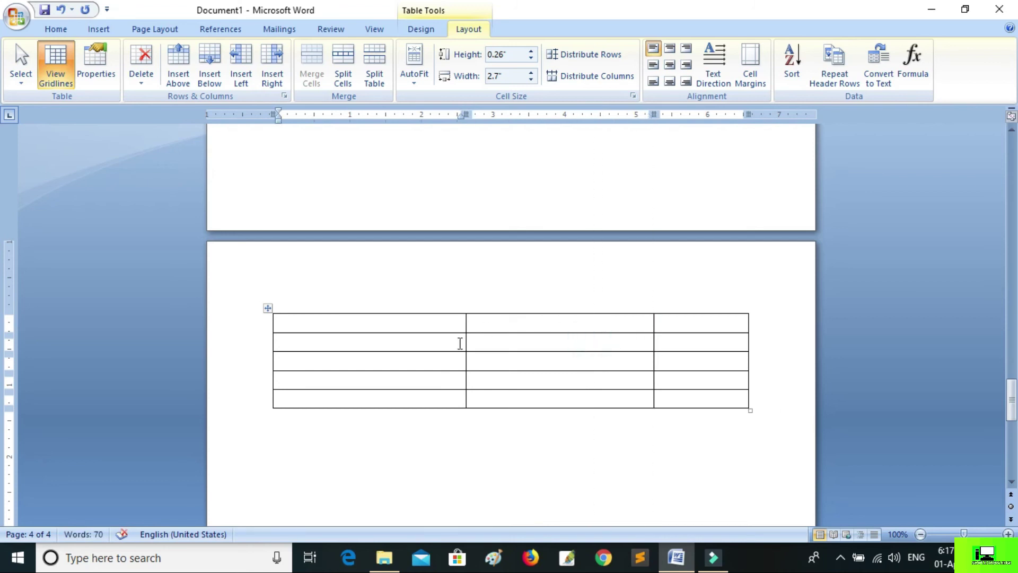
pyautogui.click(608, 78)
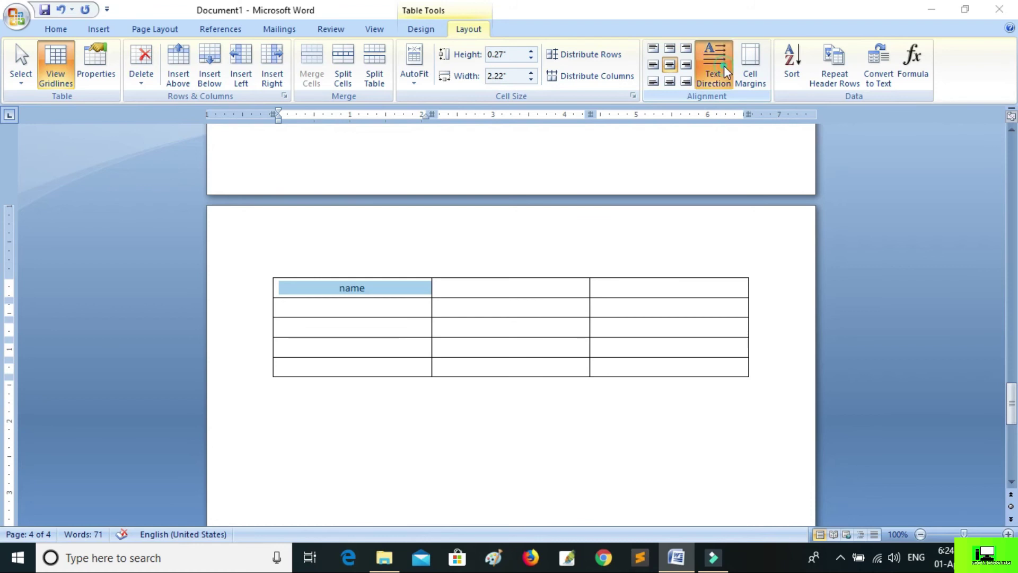
# Step: Try vertical text directions and alignments for 'name', then settle on horizontal text centred in the cell
pyautogui.click(724, 66)
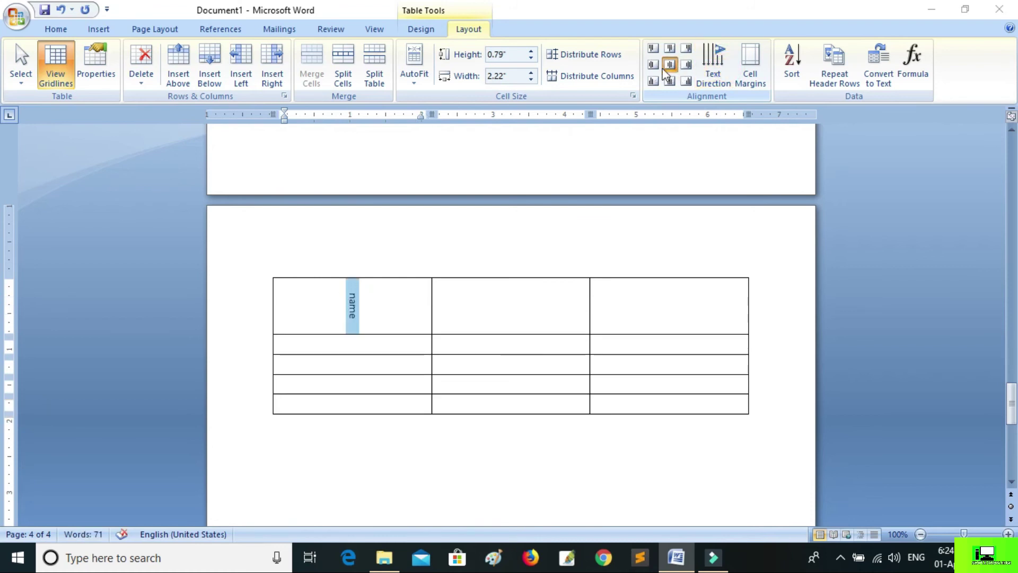
pyautogui.click(654, 48)
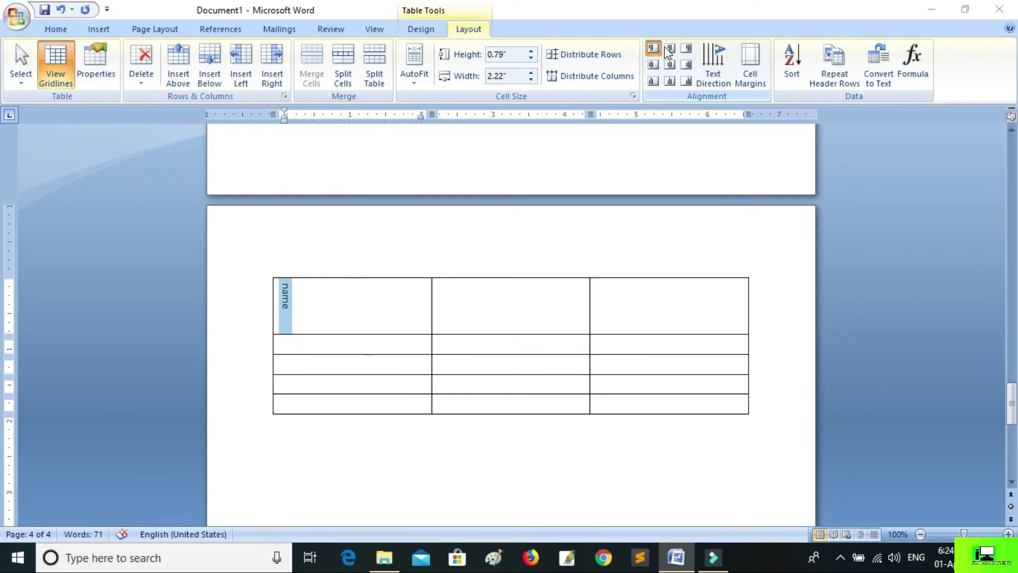
pyautogui.click(670, 49)
pyautogui.click(687, 48)
pyautogui.click(687, 64)
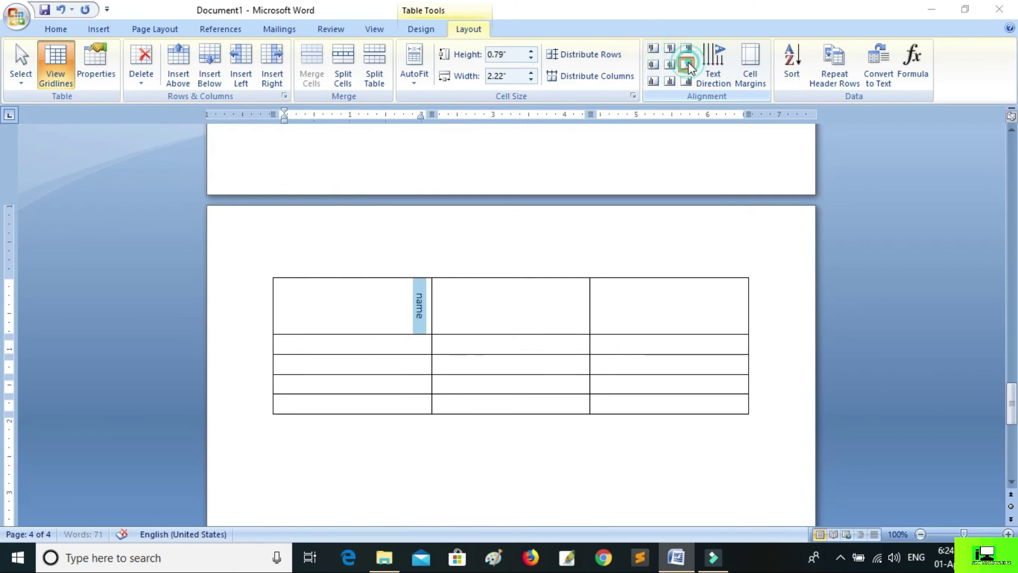
pyautogui.click(686, 80)
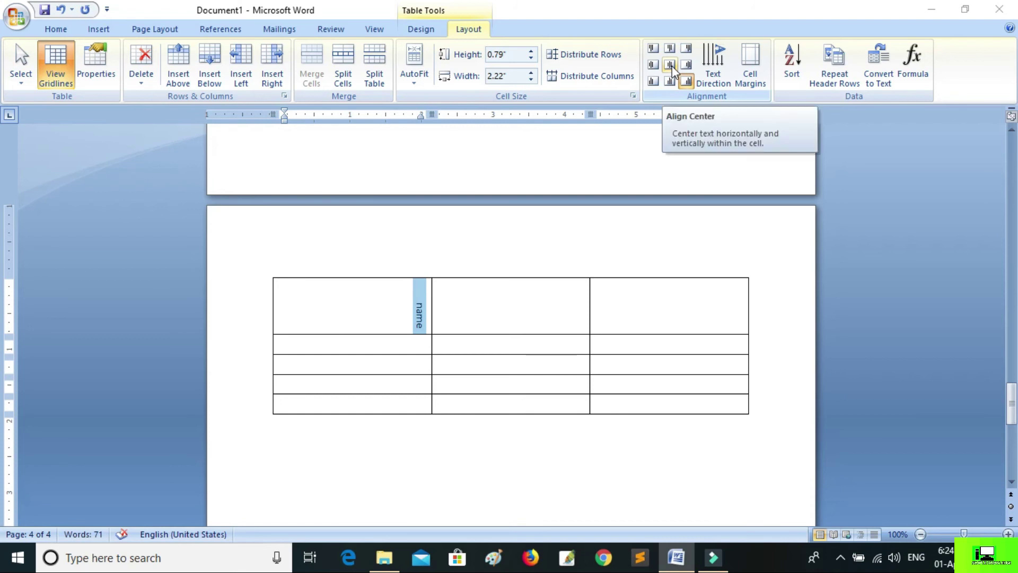
pyautogui.click(671, 65)
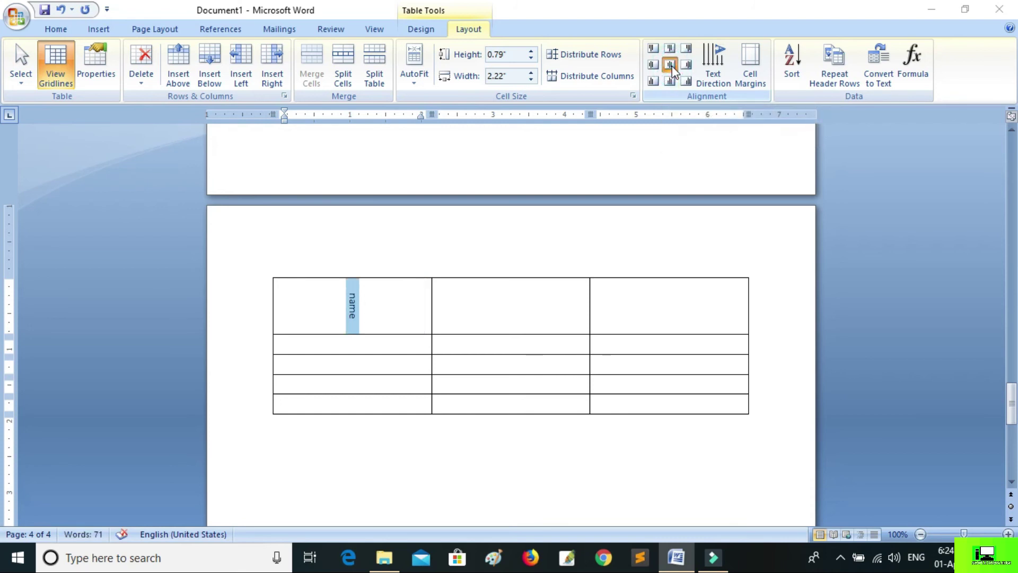
pyautogui.click(724, 63)
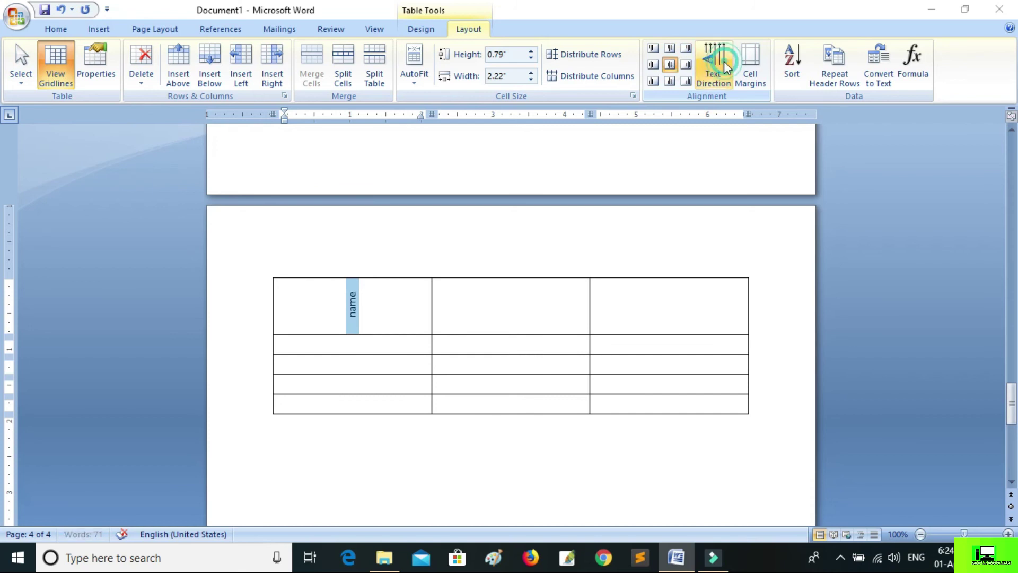
pyautogui.click(724, 61)
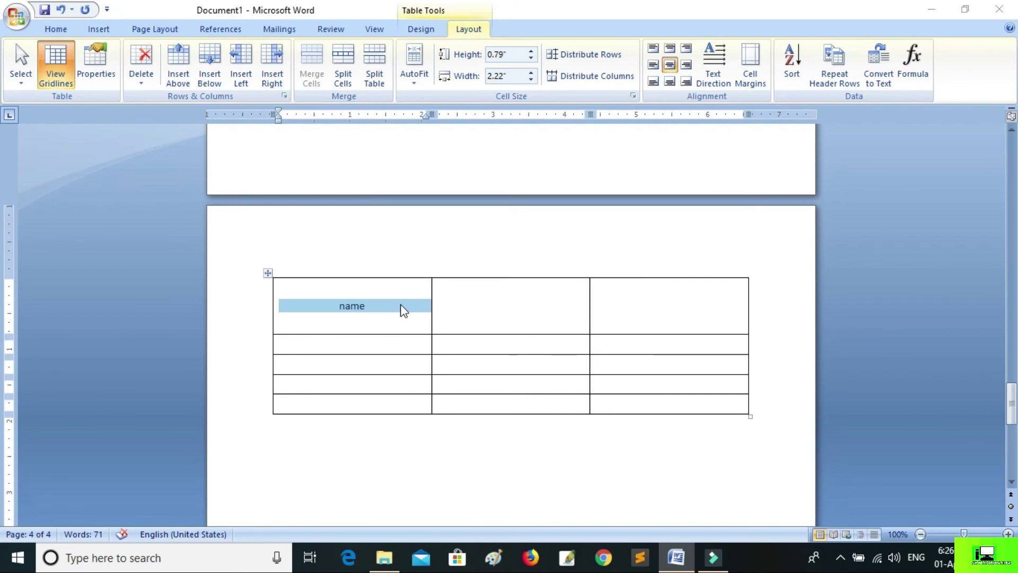
# Step: Set the table's default top and bottom cell margins to 0.02" and confirm them
pyautogui.click(762, 68)
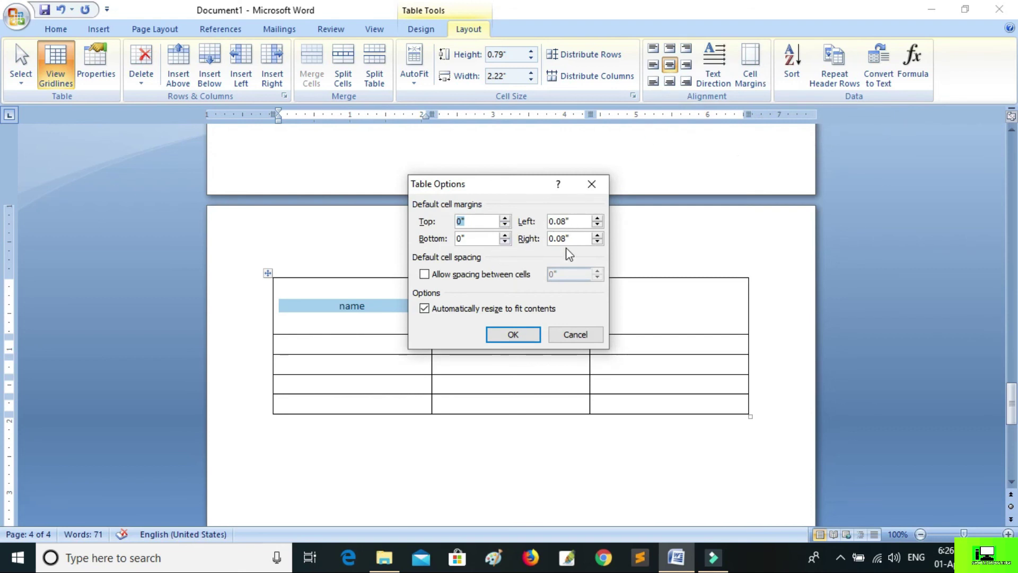
pyautogui.click(505, 218)
pyautogui.click(505, 218)
pyautogui.click(505, 236)
pyautogui.click(505, 235)
pyautogui.click(527, 335)
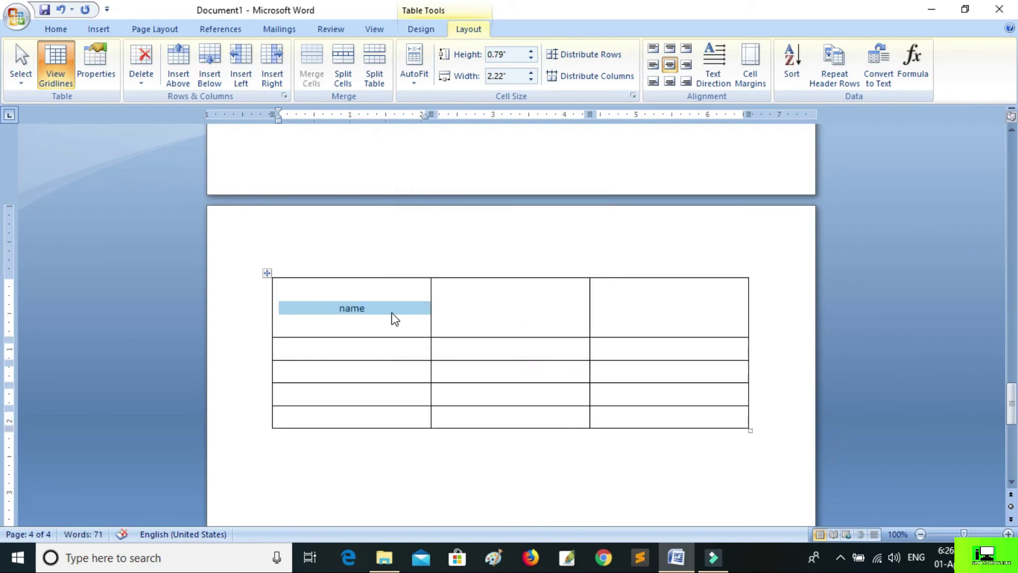
pyautogui.click(751, 69)
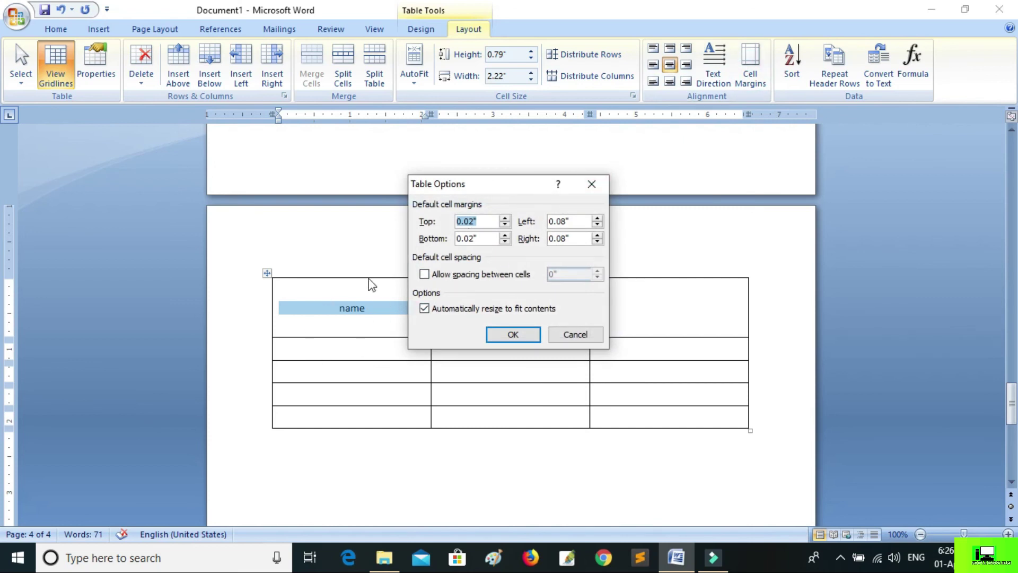
pyautogui.click(518, 338)
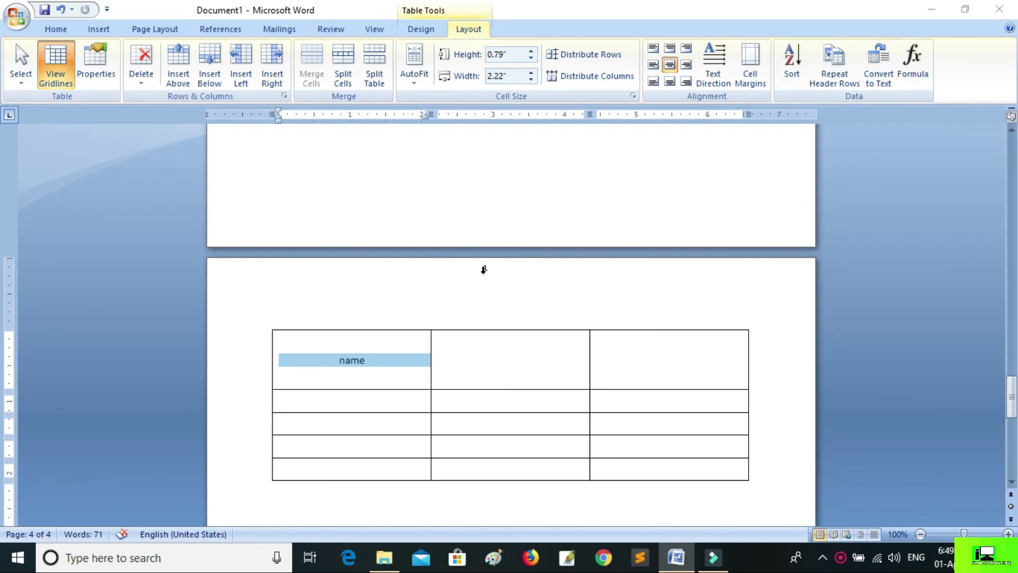
# Step: Run an initial sort on the marks table with the default sort options
pyautogui.click(402, 365)
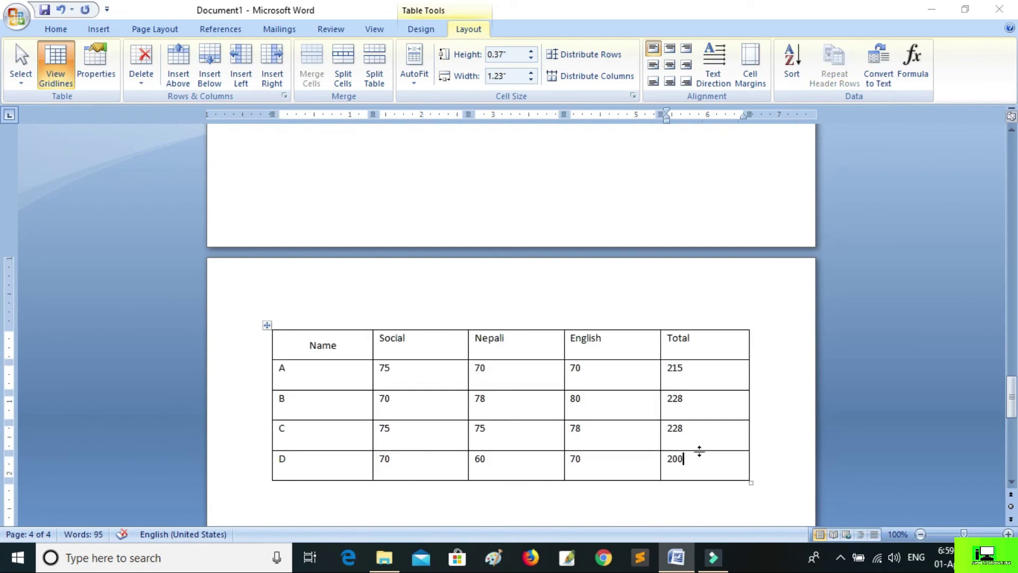
pyautogui.click(793, 55)
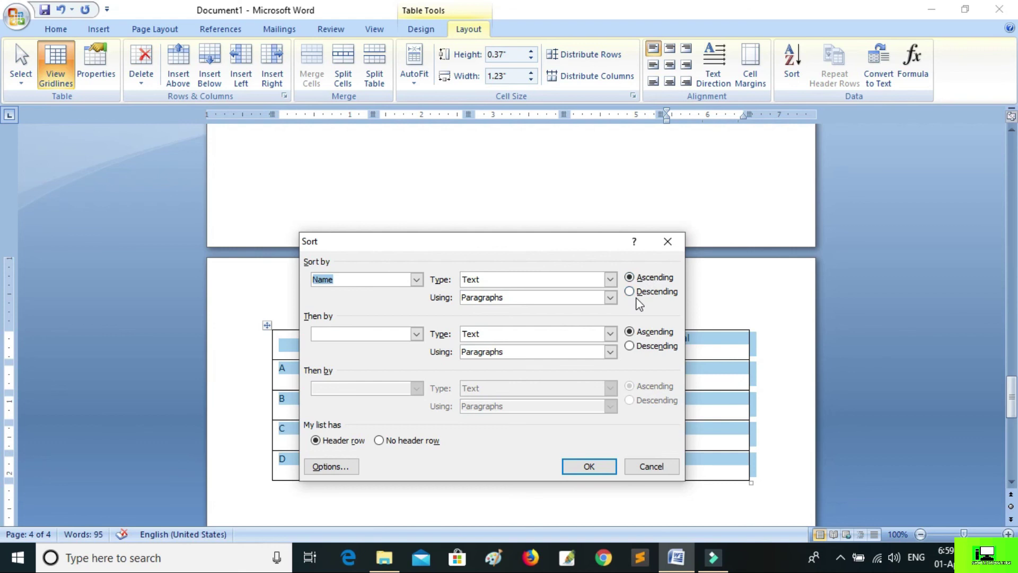
pyautogui.click(667, 242)
# Step: Sort the table by Name in descending order, keeping the first row as a header
pyautogui.click(354, 348)
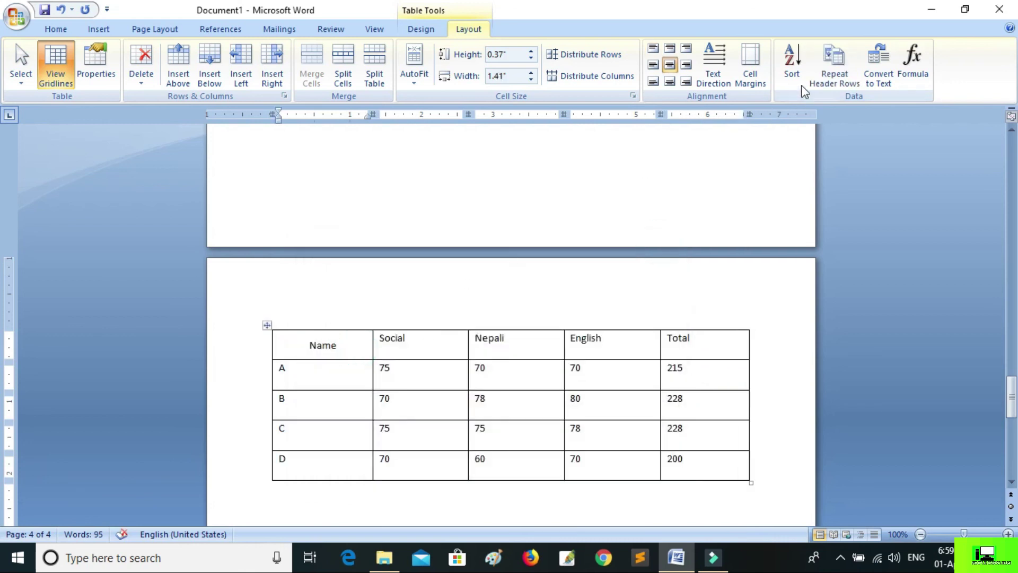
pyautogui.click(789, 77)
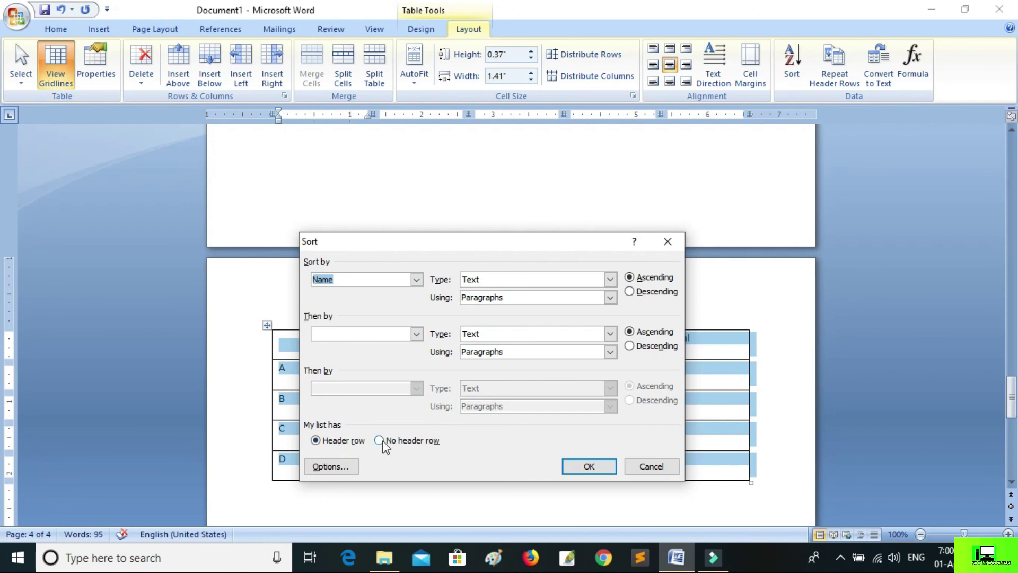
pyautogui.moveTo(467, 246); pyautogui.dragTo(661, 225)
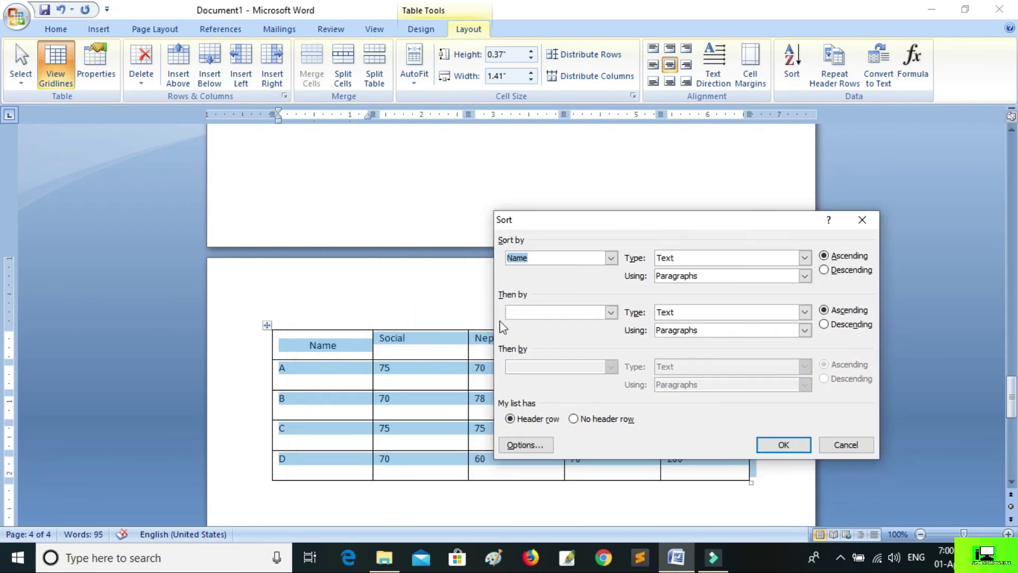
pyautogui.click(588, 421)
pyautogui.click(536, 418)
pyautogui.moveTo(693, 232); pyautogui.dragTo(636, 244)
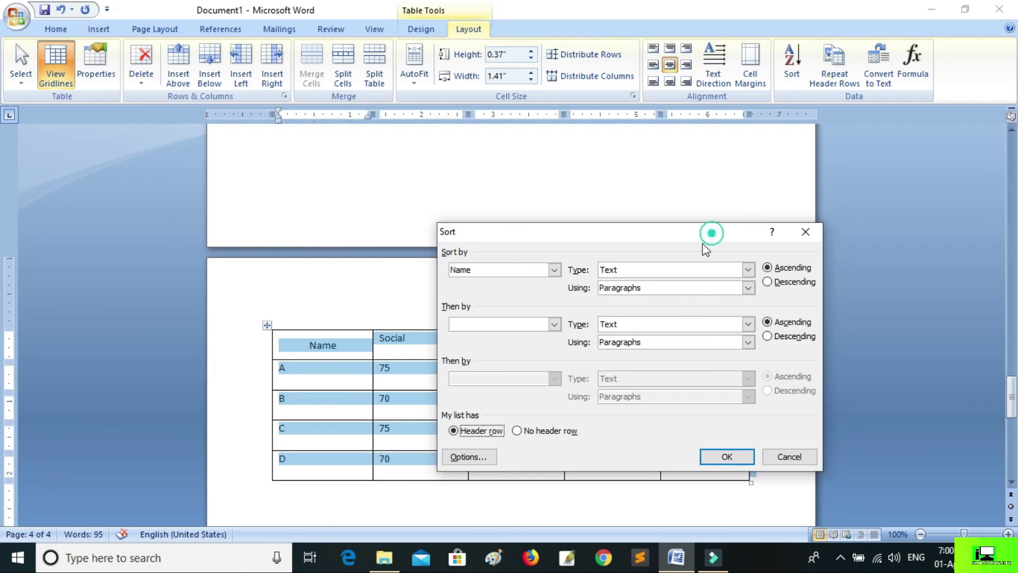
pyautogui.moveTo(711, 232); pyautogui.dragTo(669, 198)
pyautogui.click(726, 248)
pyautogui.click(684, 422)
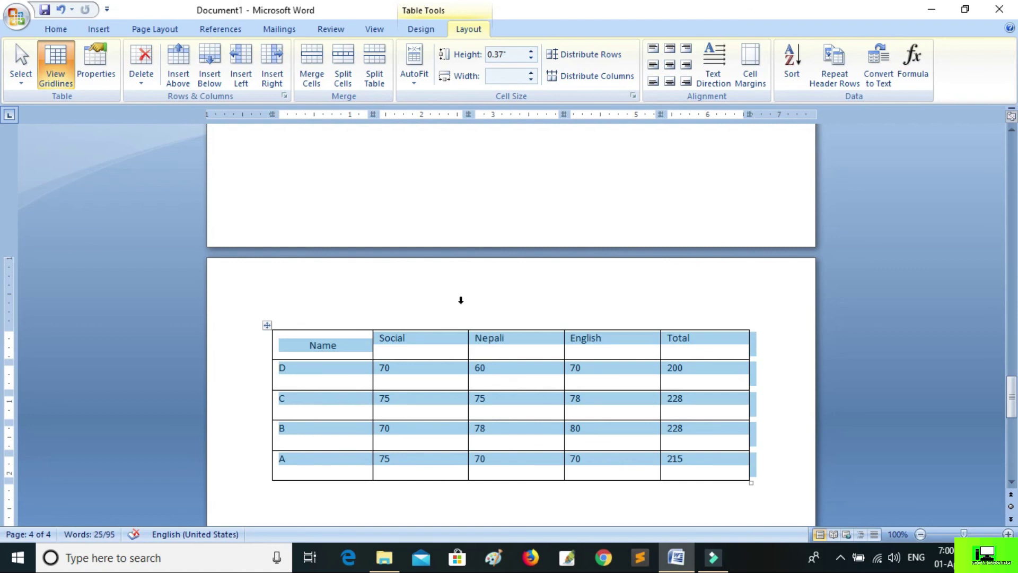
# Step: Re-sort the marks table by Name in ascending order, A to D
pyautogui.click(792, 61)
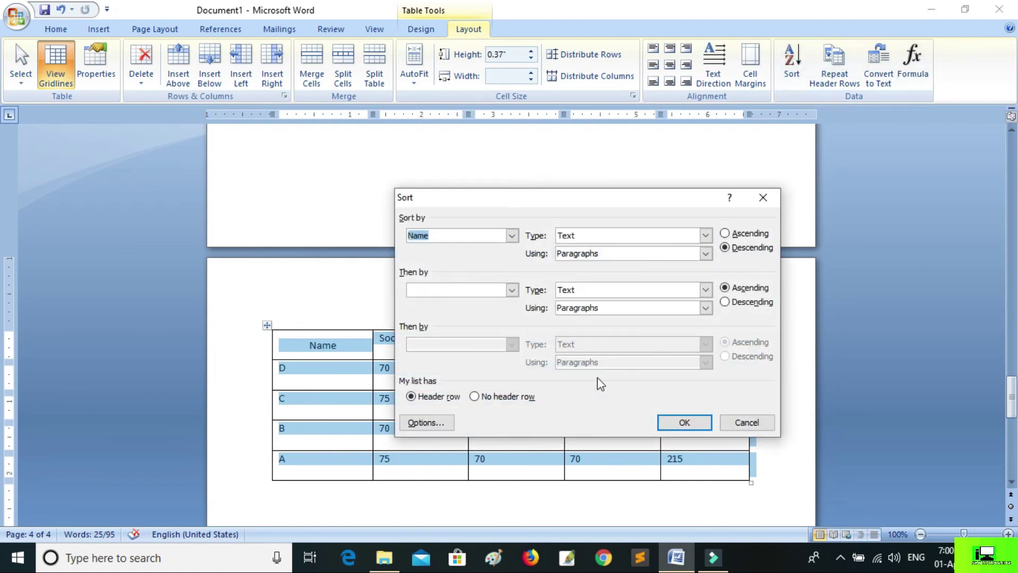
pyautogui.click(740, 234)
pyautogui.click(686, 423)
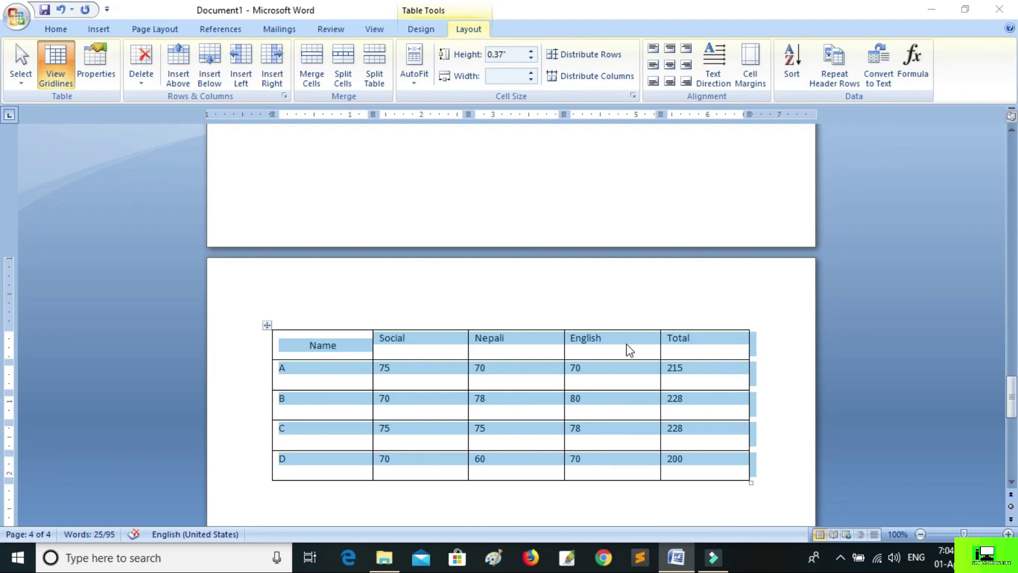
pyautogui.click(880, 75)
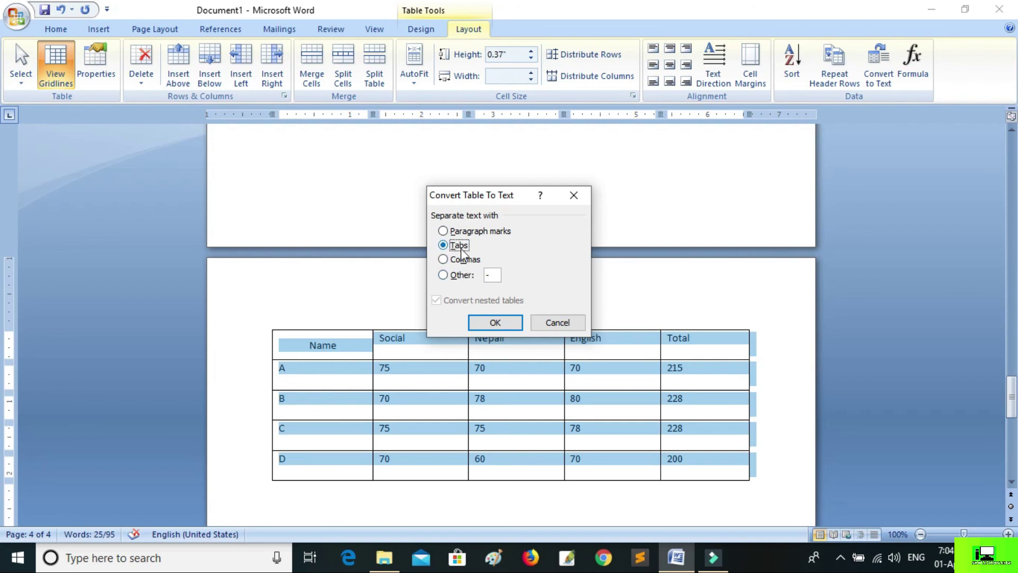
pyautogui.click(491, 322)
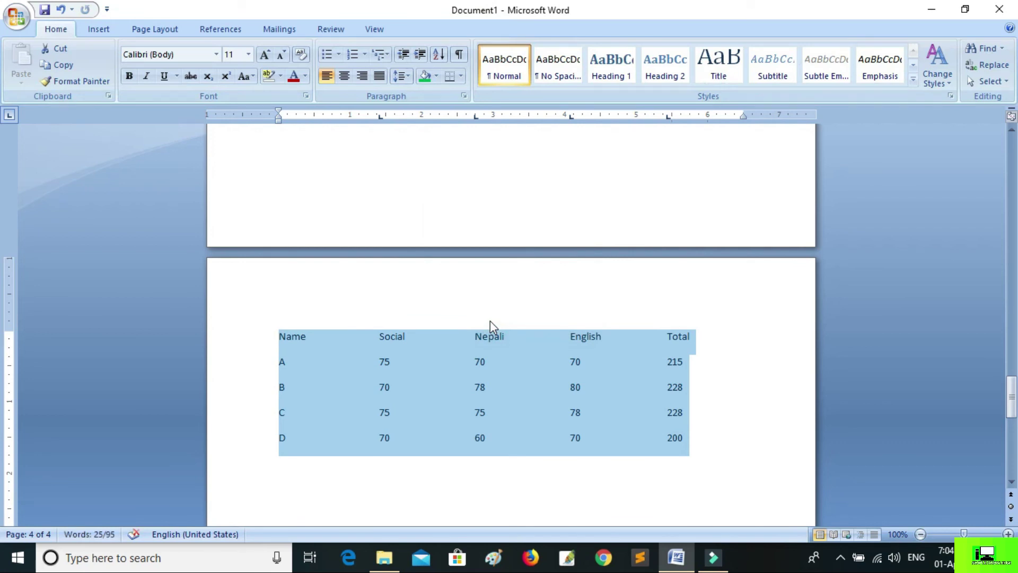
pyautogui.click(309, 345)
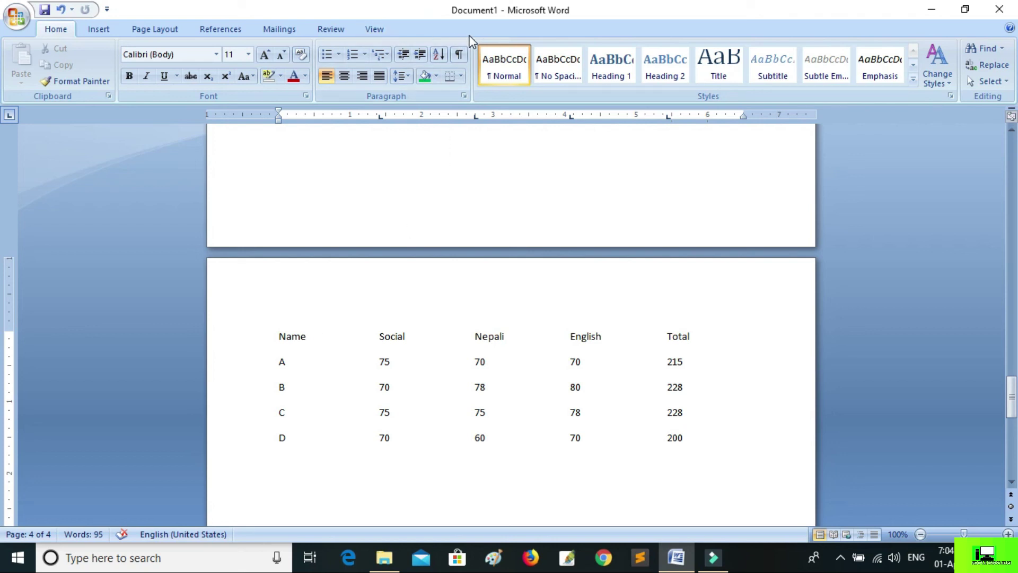
pyautogui.hotkey('ctrl', 'z')
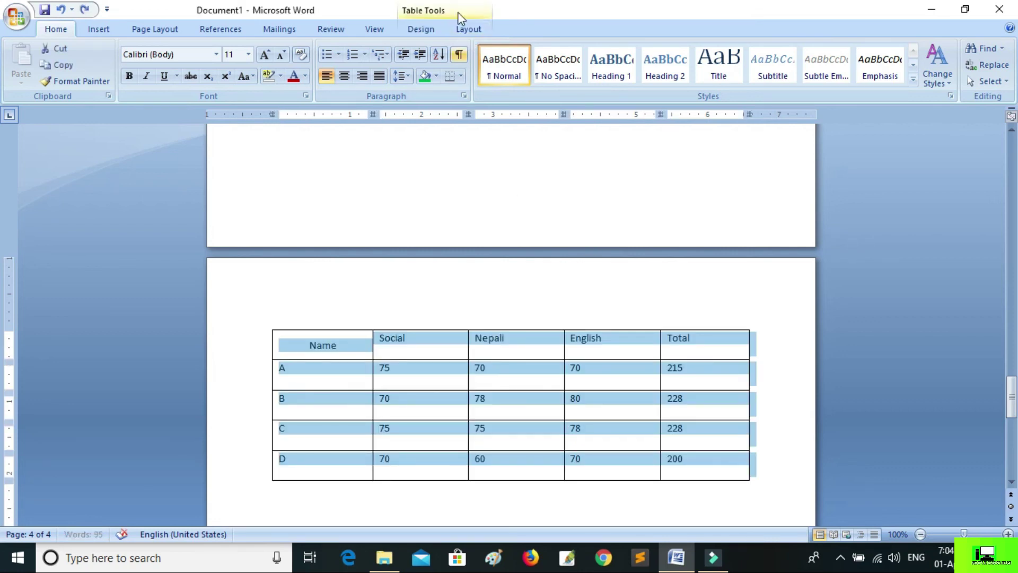
pyautogui.click(468, 30)
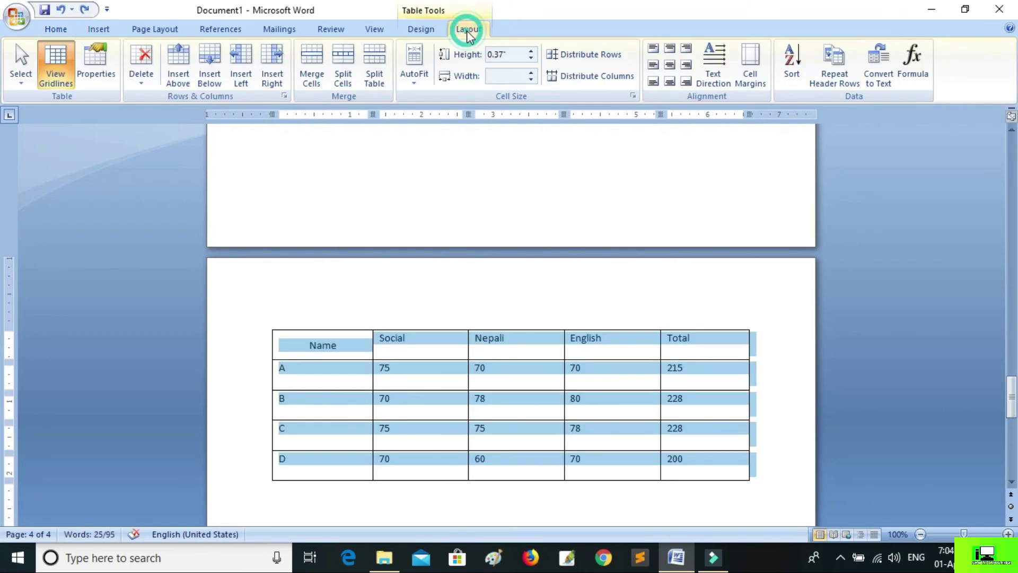
pyautogui.click(870, 87)
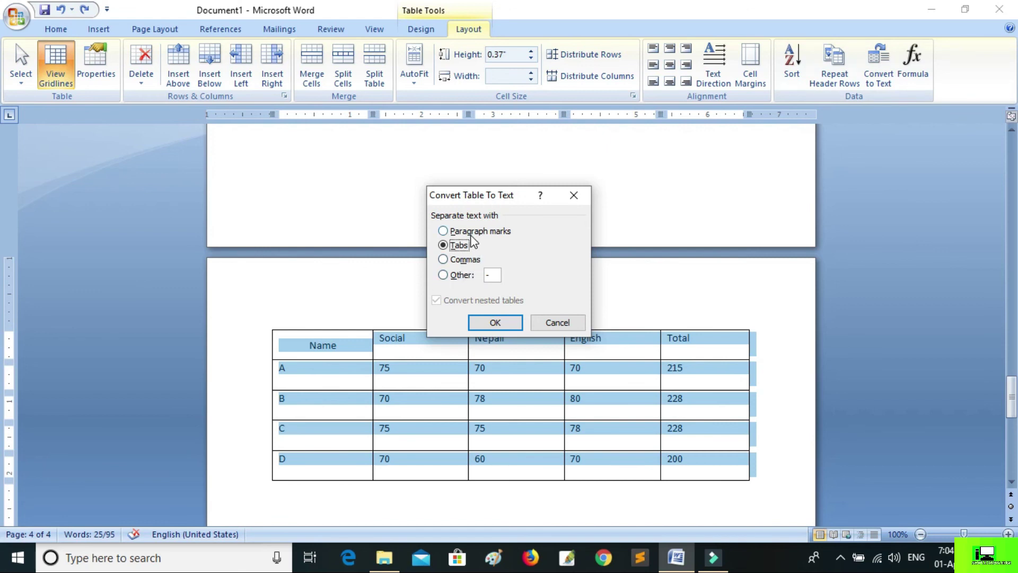
pyautogui.click(457, 232)
pyautogui.click(495, 322)
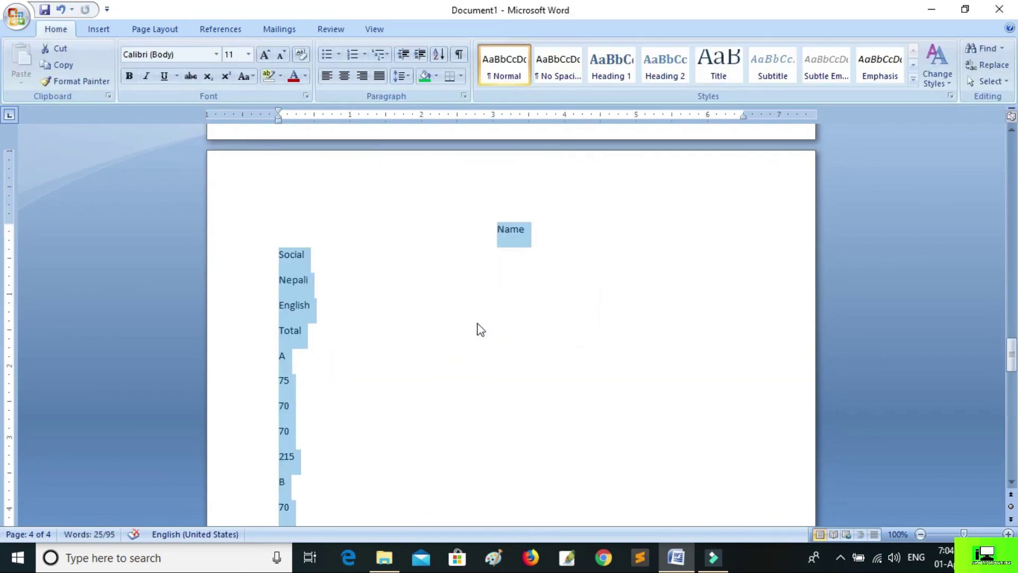
pyautogui.scroll(-3, 364, 341)
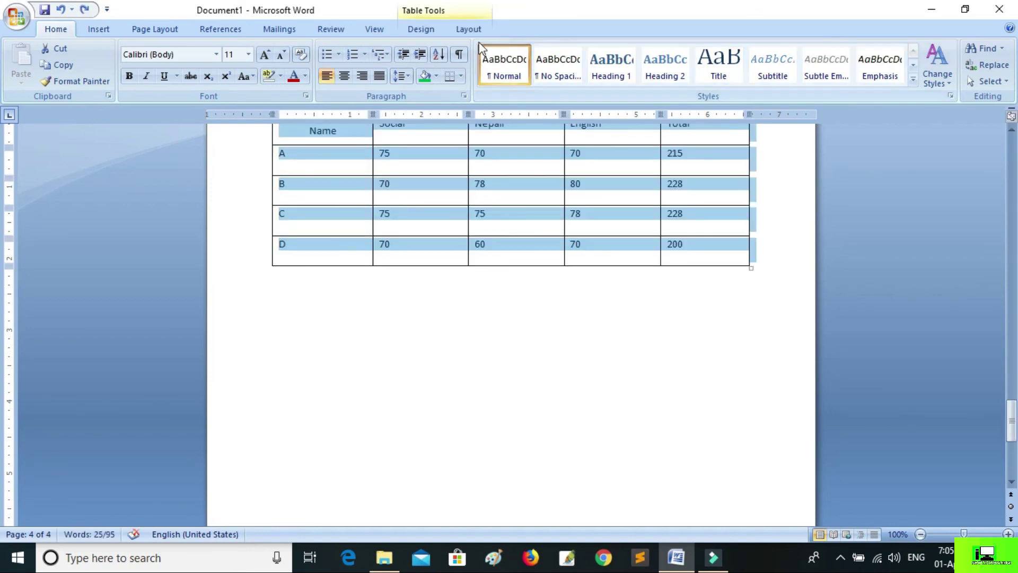
pyautogui.click(468, 29)
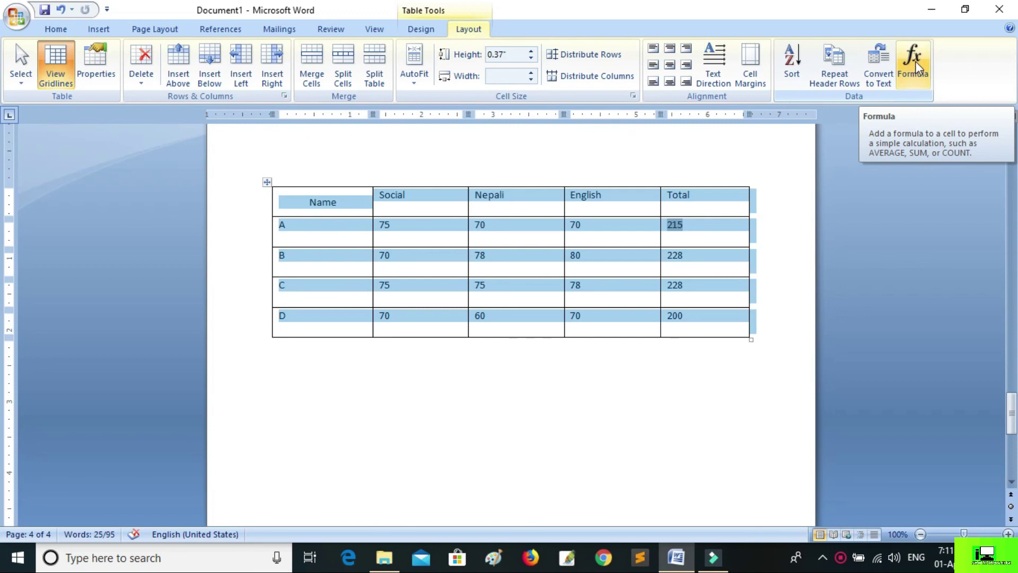
# Step: Delete the typed total 215 from row A's Total cell
pyautogui.click(704, 225)
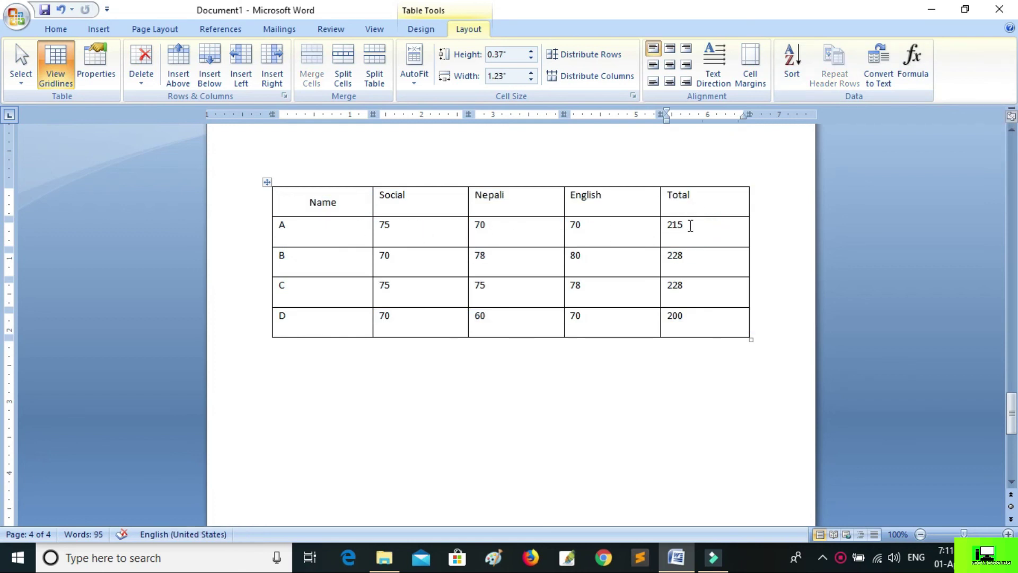
pyautogui.doubleClick(691, 225)
pyautogui.press('BackSpace')
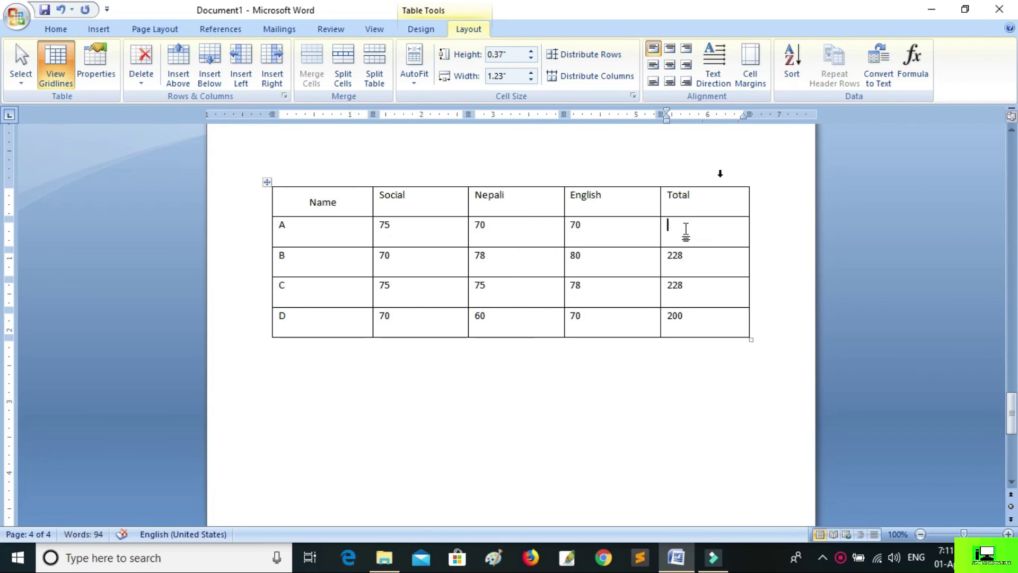
# Step: Insert a =SUM(LEFT) formula in row A's Total cell to total the marks
pyautogui.click(916, 83)
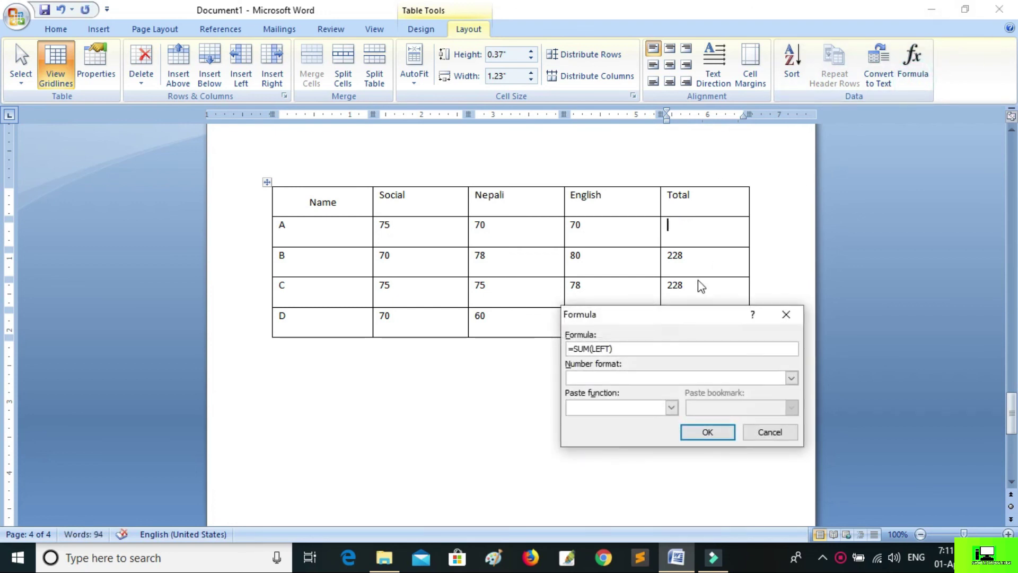
pyautogui.moveTo(664, 321); pyautogui.dragTo(633, 175)
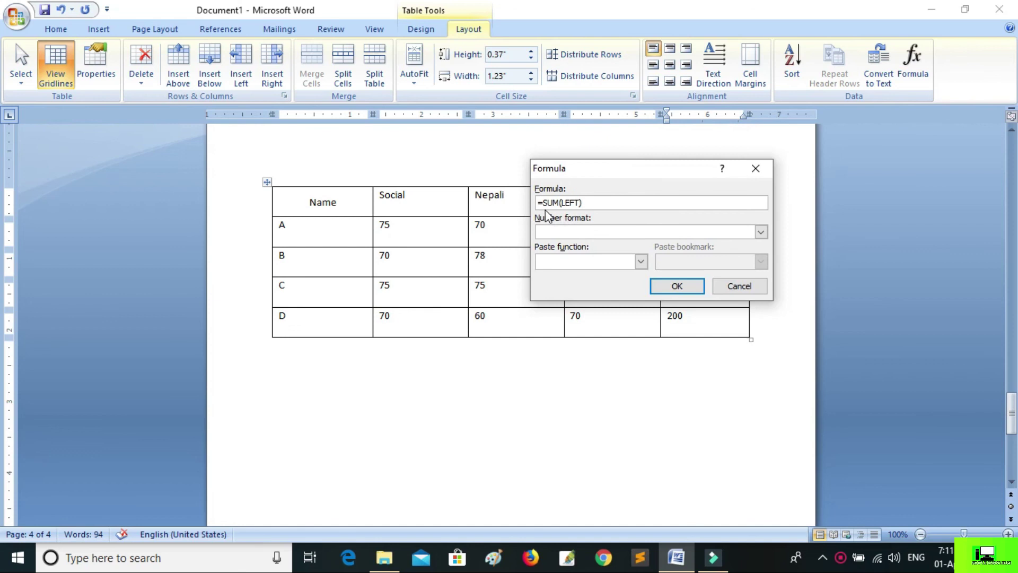
pyautogui.click(641, 261)
pyautogui.click(641, 261)
pyautogui.moveTo(635, 168); pyautogui.dragTo(700, 269)
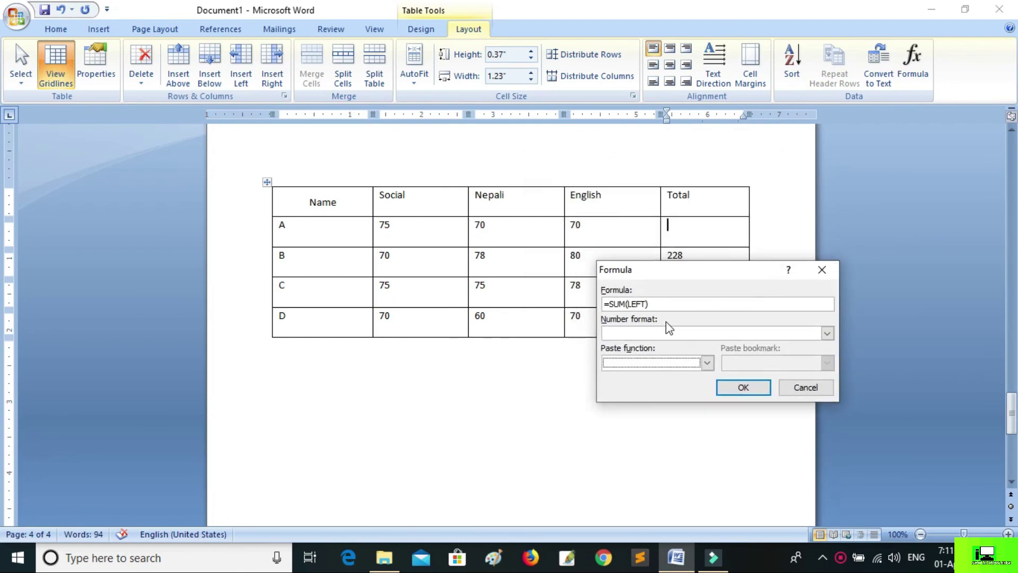
pyautogui.click(642, 303)
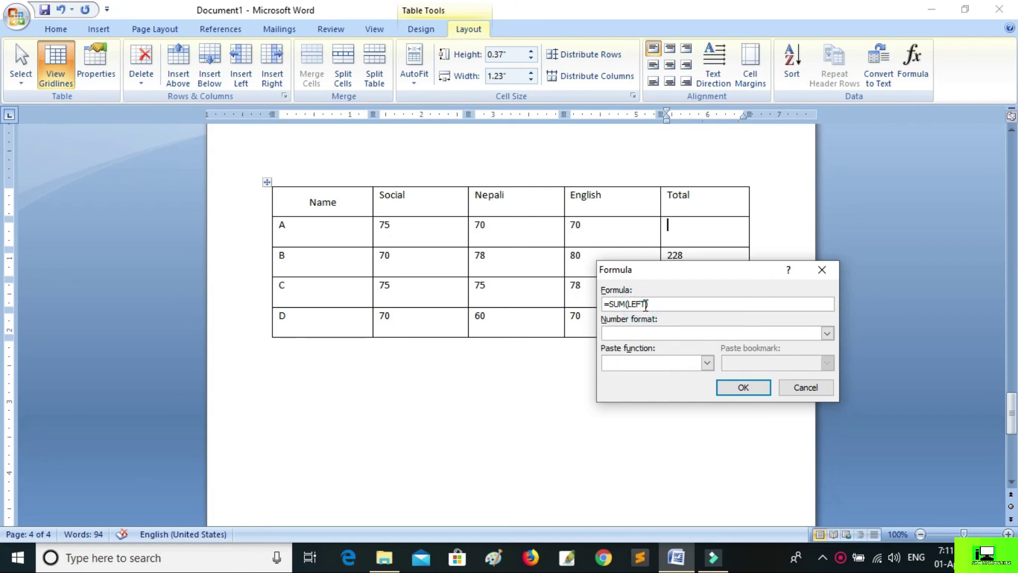
pyautogui.moveTo(662, 280)
pyautogui.mouseDown()
pyautogui.moveTo(616, 324)
pyautogui.moveTo(524, 268)
pyautogui.mouseUp()
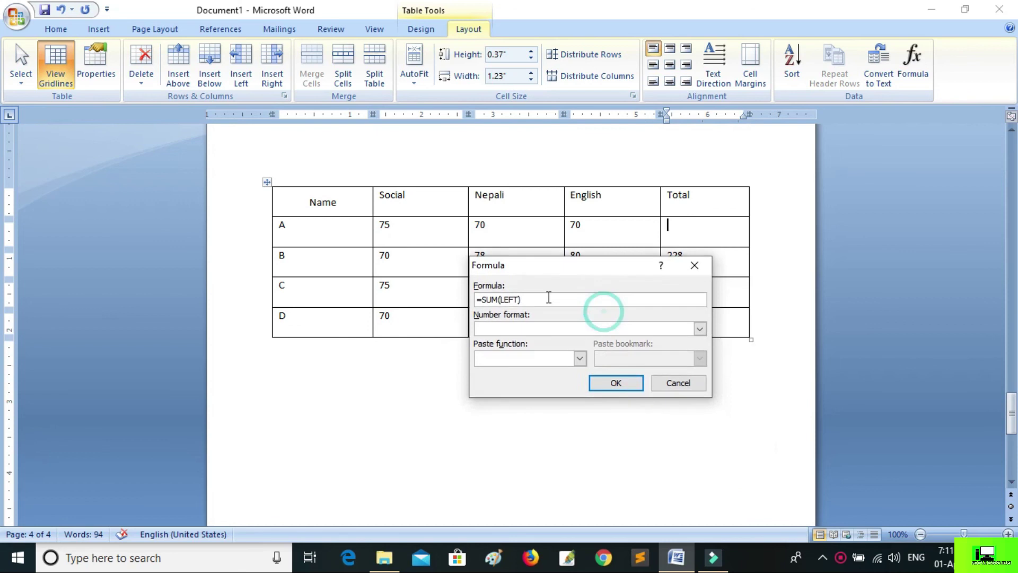
pyautogui.click(613, 382)
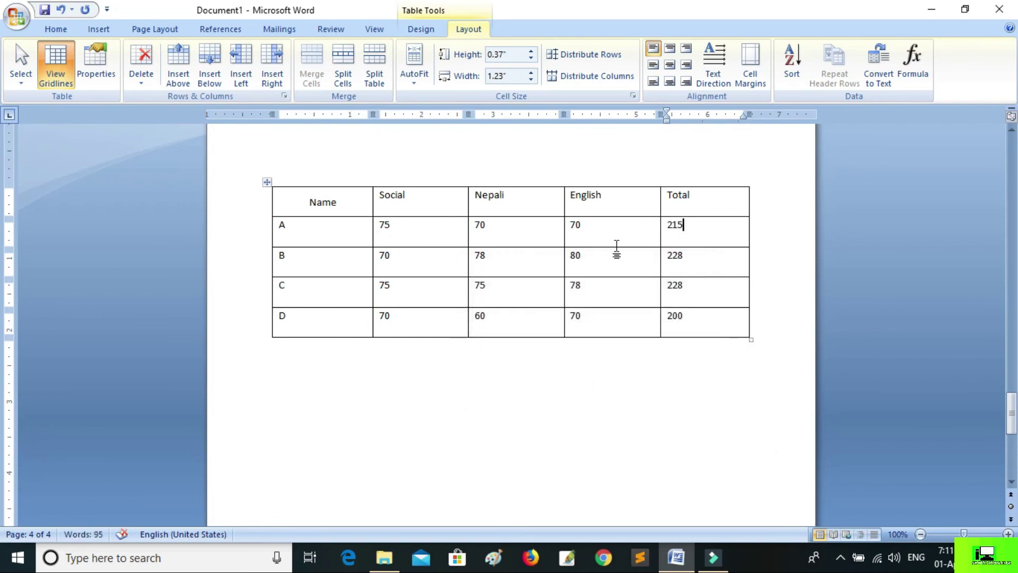